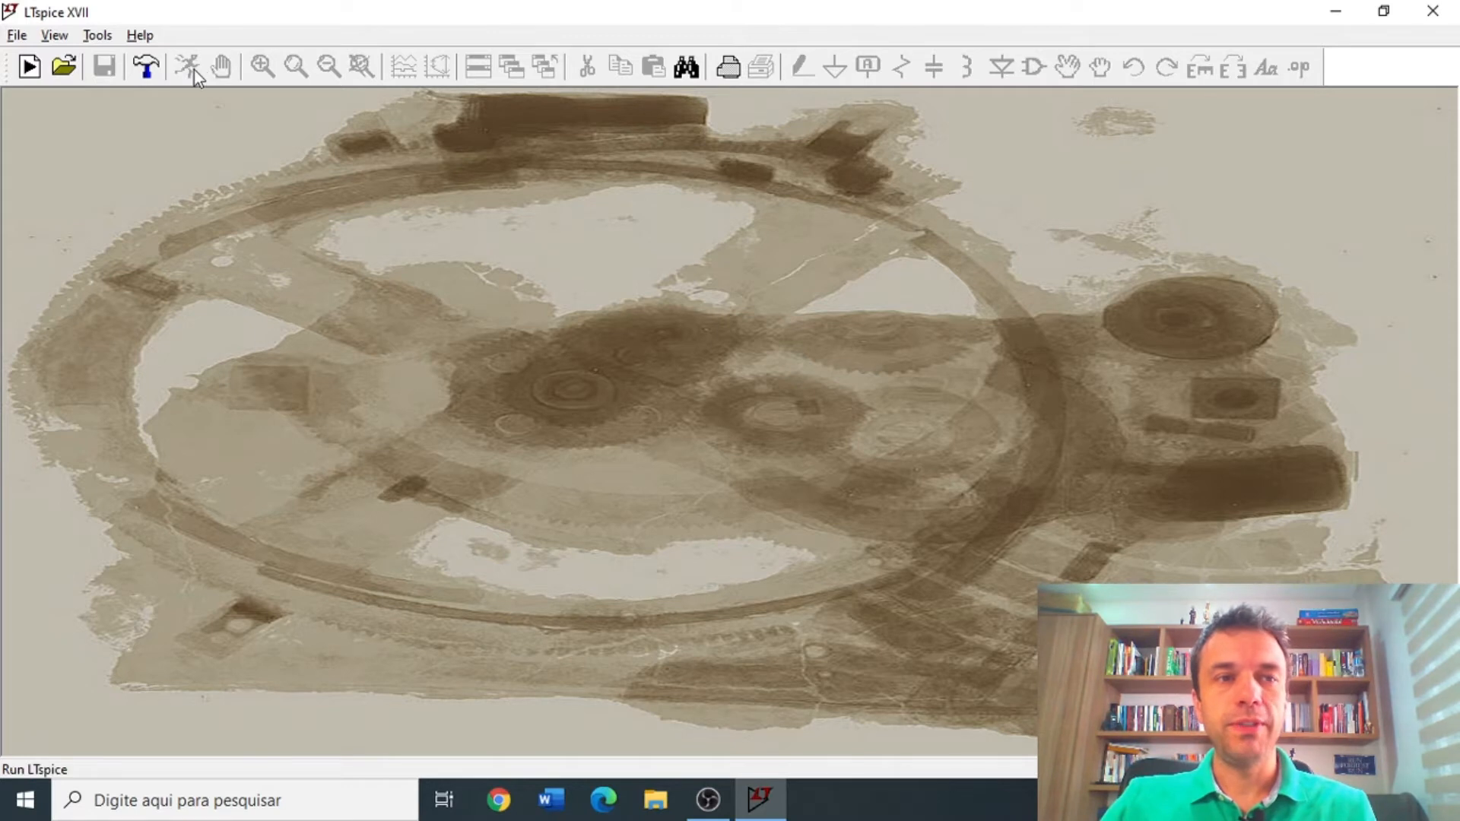
Create a new blank schematic.
{"action": "left_click", "coordinate": [31, 69]}
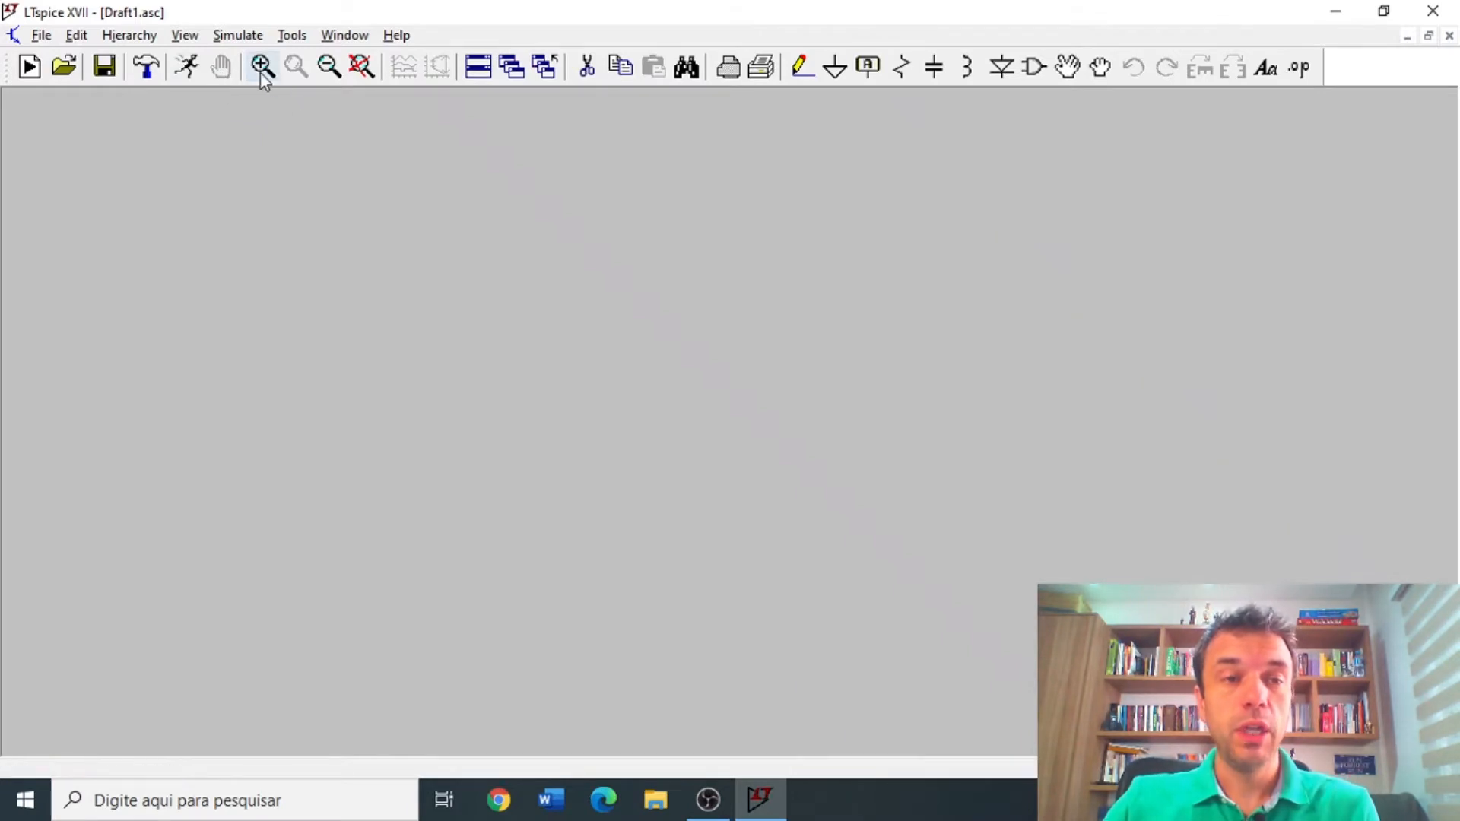
{"action": "left_click", "coordinate": [331, 70]}
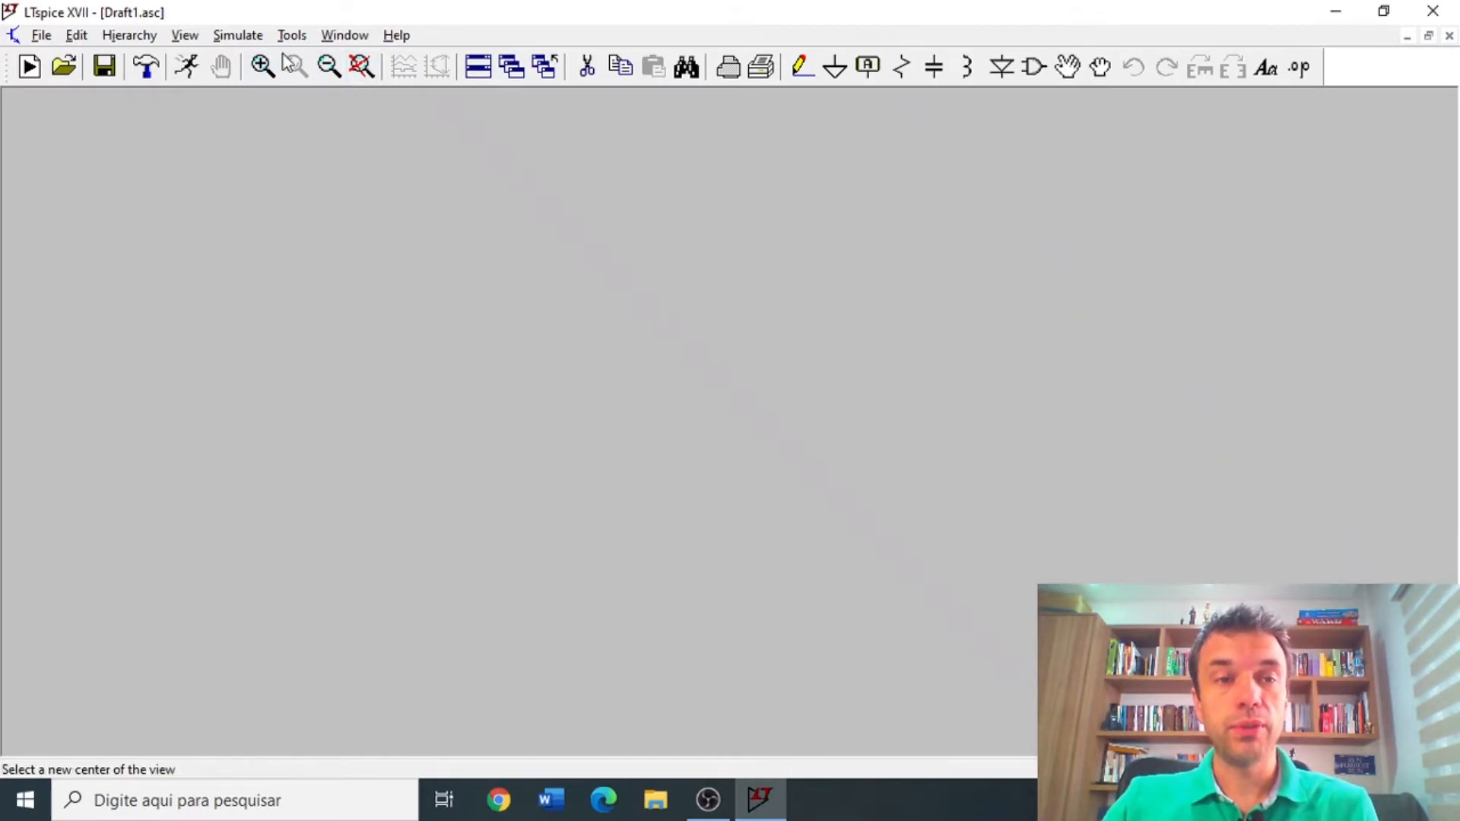
{"action": "left_click", "coordinate": [381, 97]}
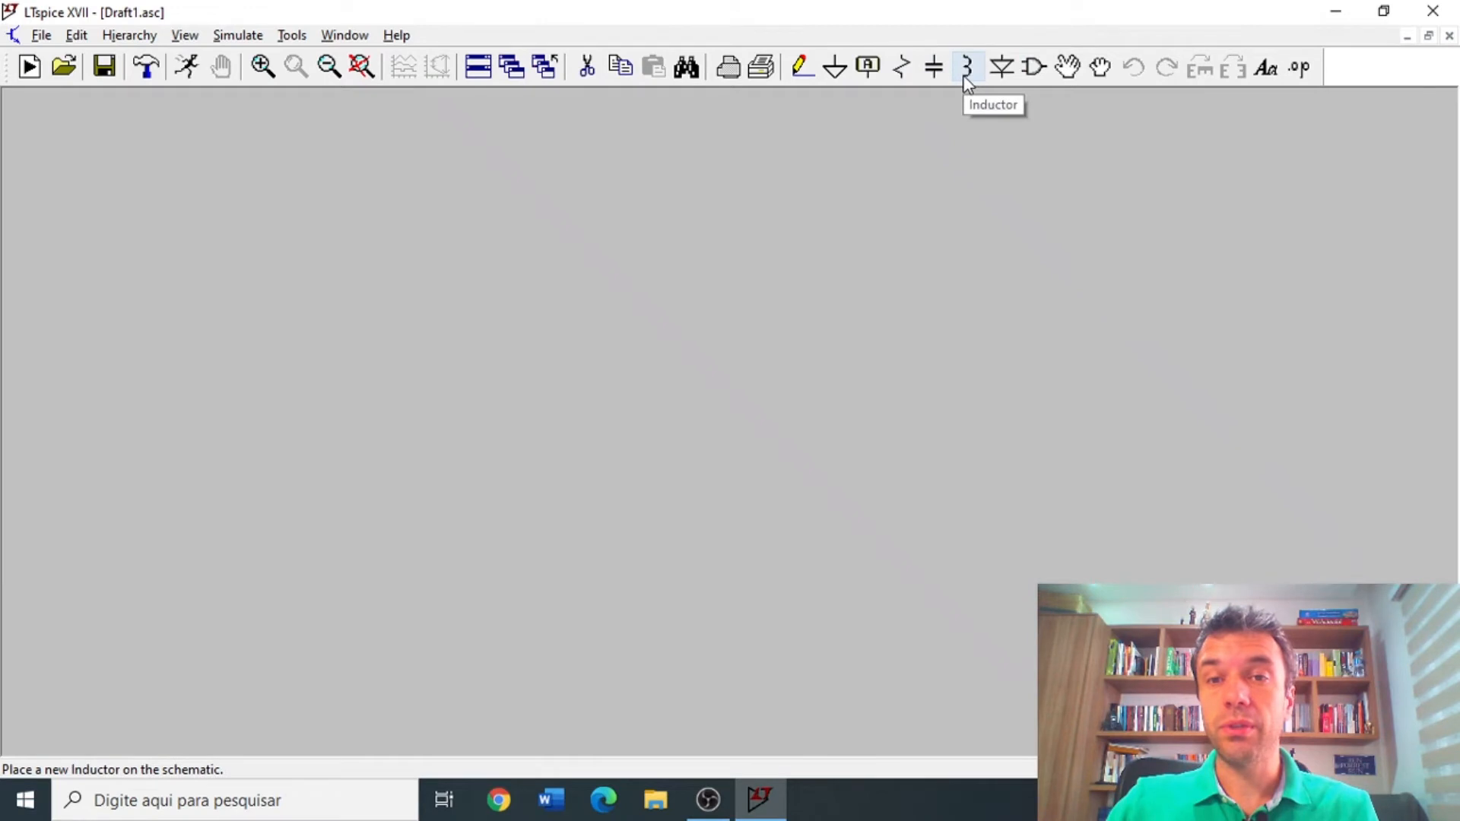
Open the component symbol selection and enlarge its window so the whole root library list fits.
{"action": "left_click", "coordinate": [1032, 68]}
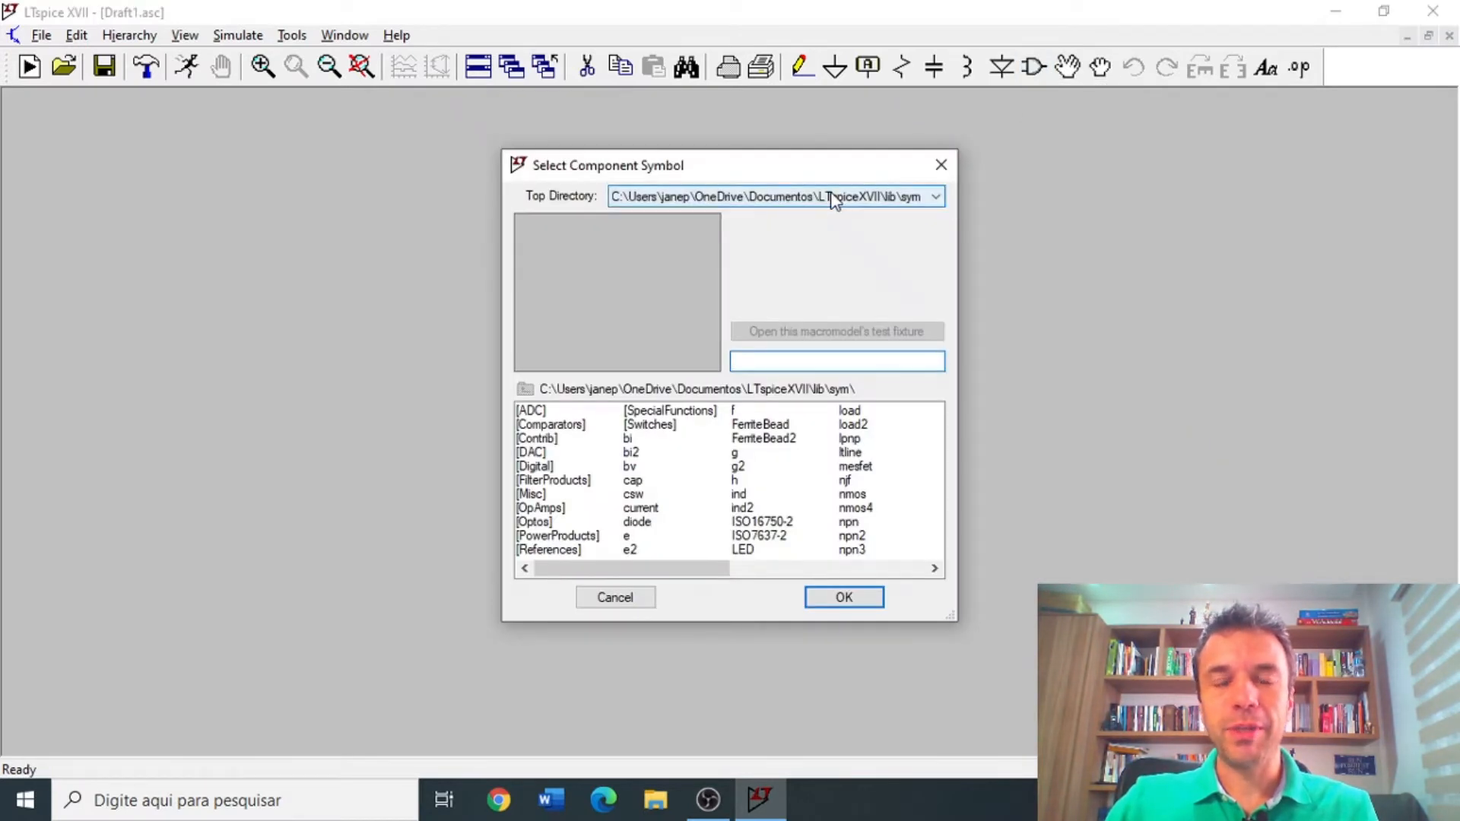
{"action": "left_click_drag", "start_coordinate": [734, 165], "coordinate": [652, 122]}
{"action": "left_click_drag", "start_coordinate": [868, 572], "coordinate": [1166, 698]}
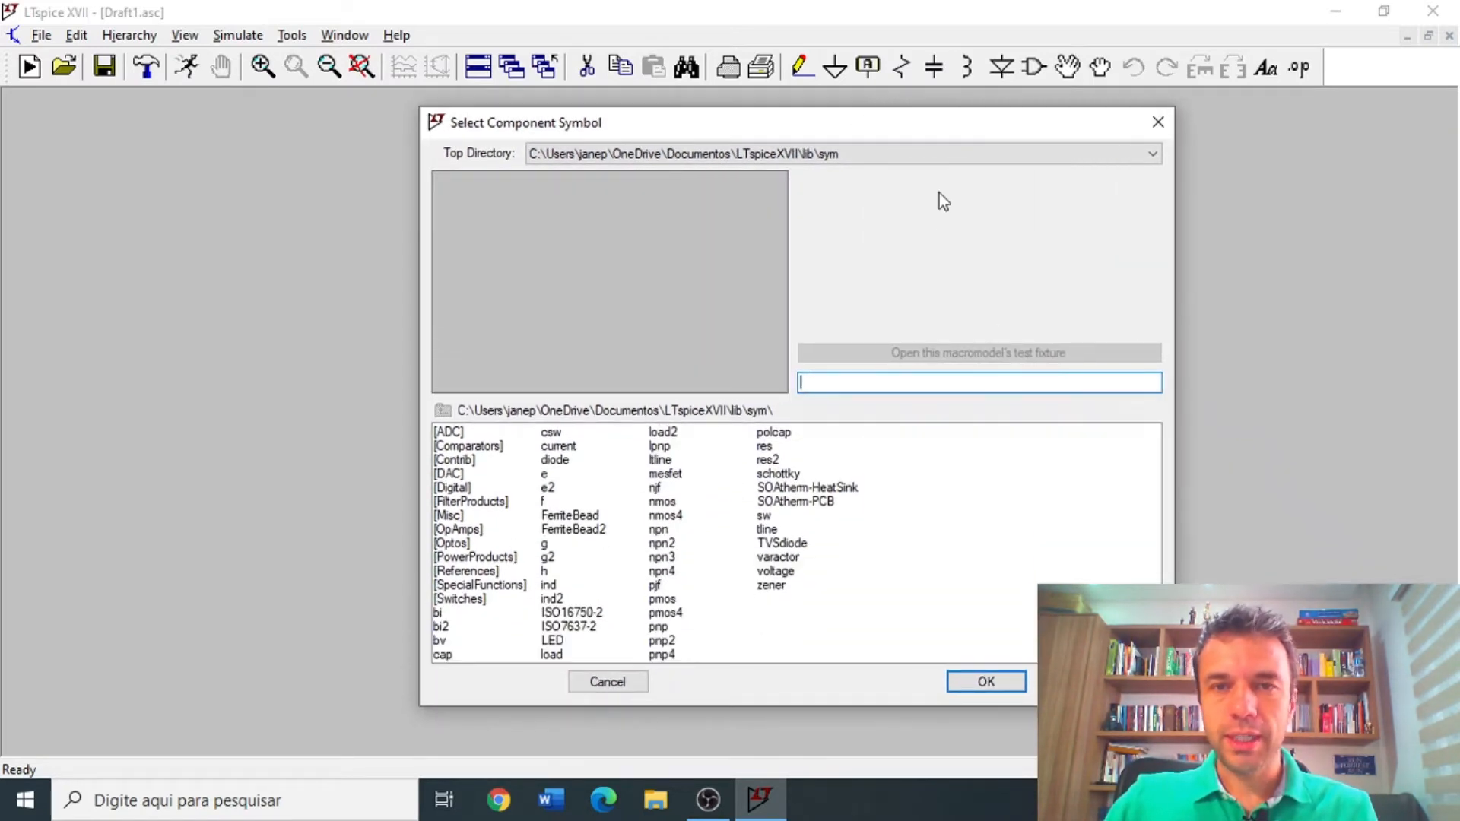
{"action": "left_click_drag", "start_coordinate": [910, 119], "coordinate": [833, 93]}
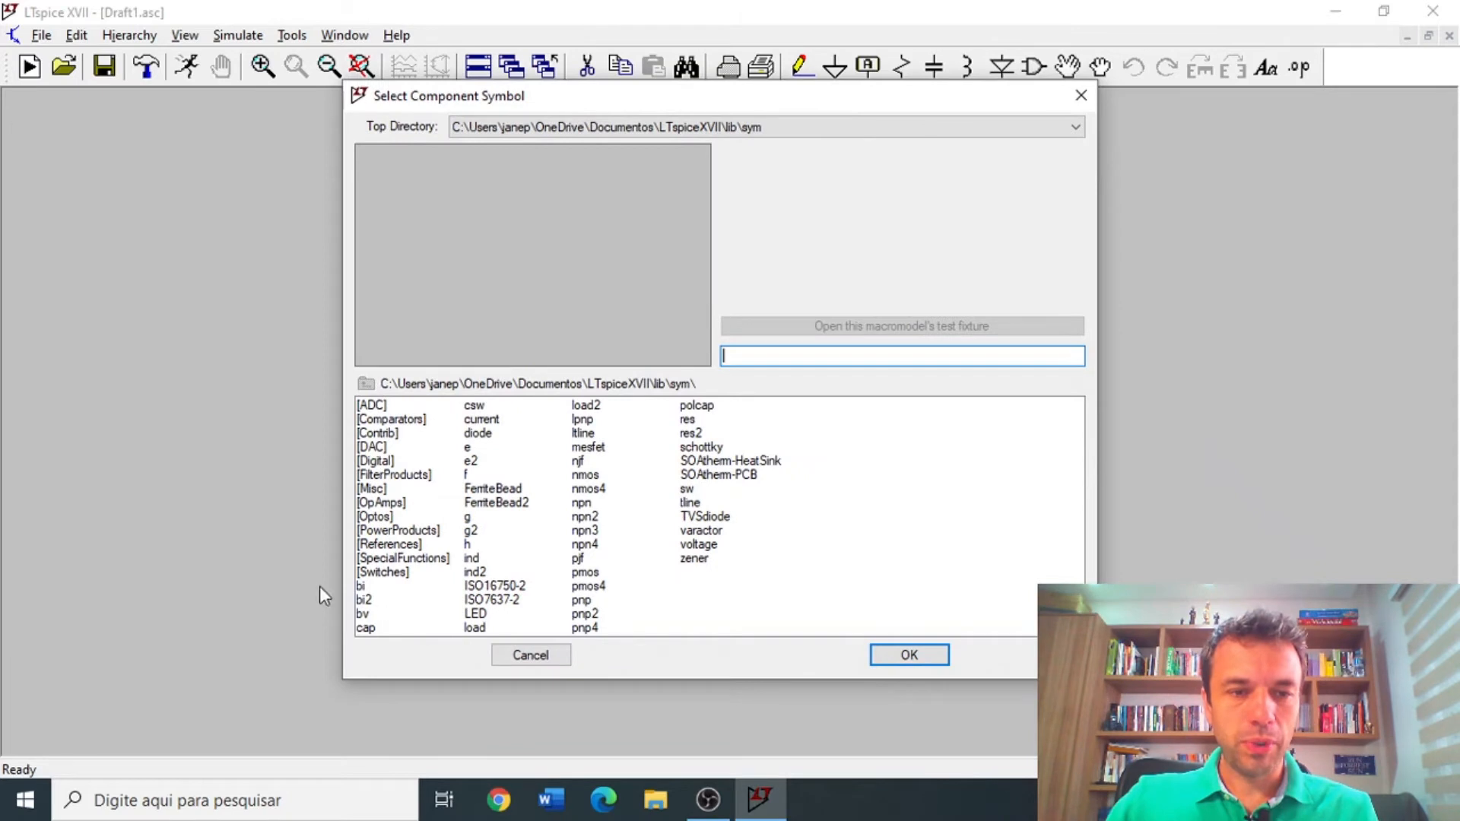
Examine the root symbol library, previewing the bi and zener symbols and the Switches and ADC folder entries.
{"action": "left_click", "coordinate": [364, 587]}
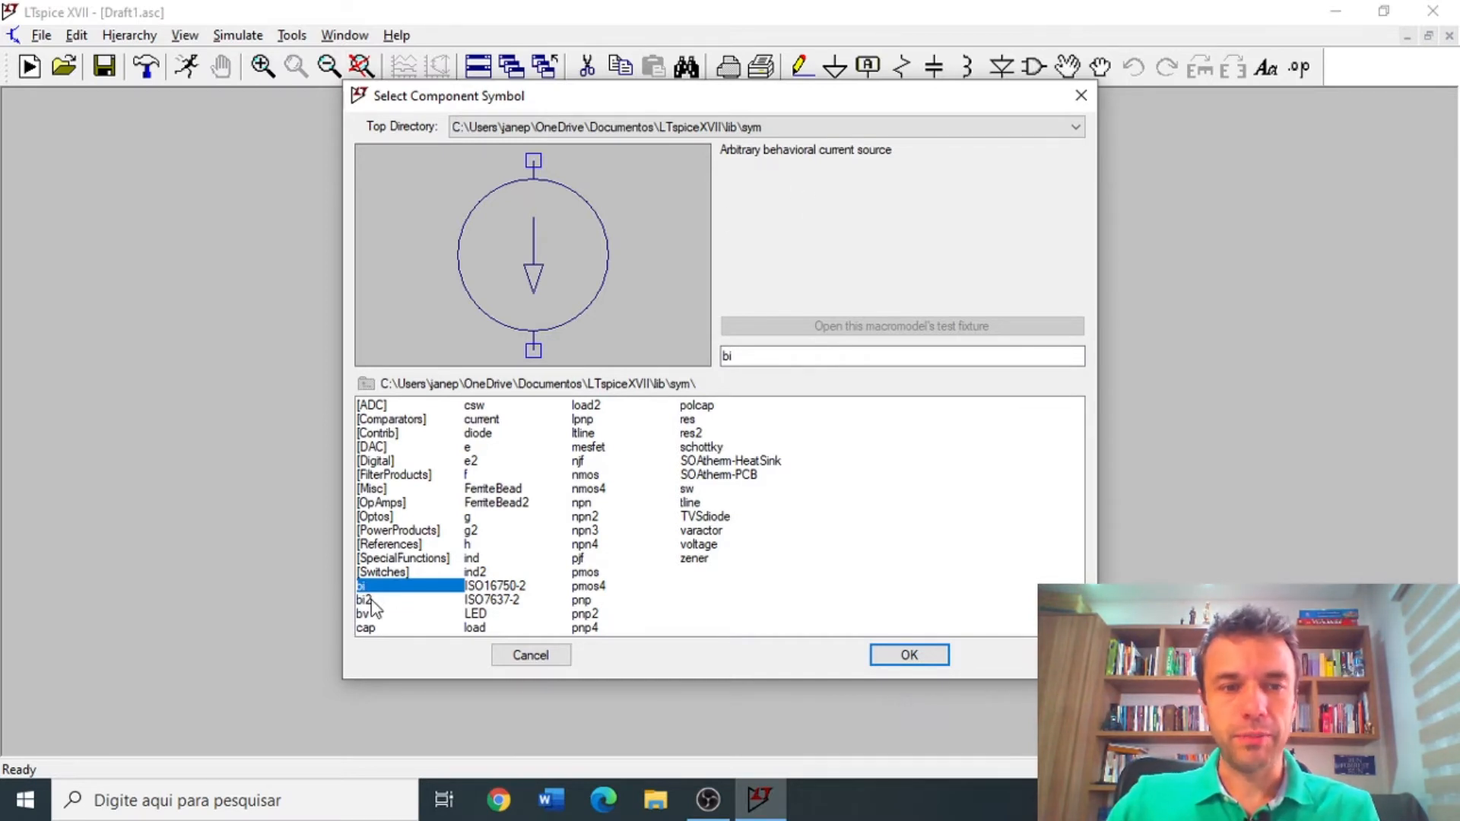
{"action": "left_click", "coordinate": [701, 560]}
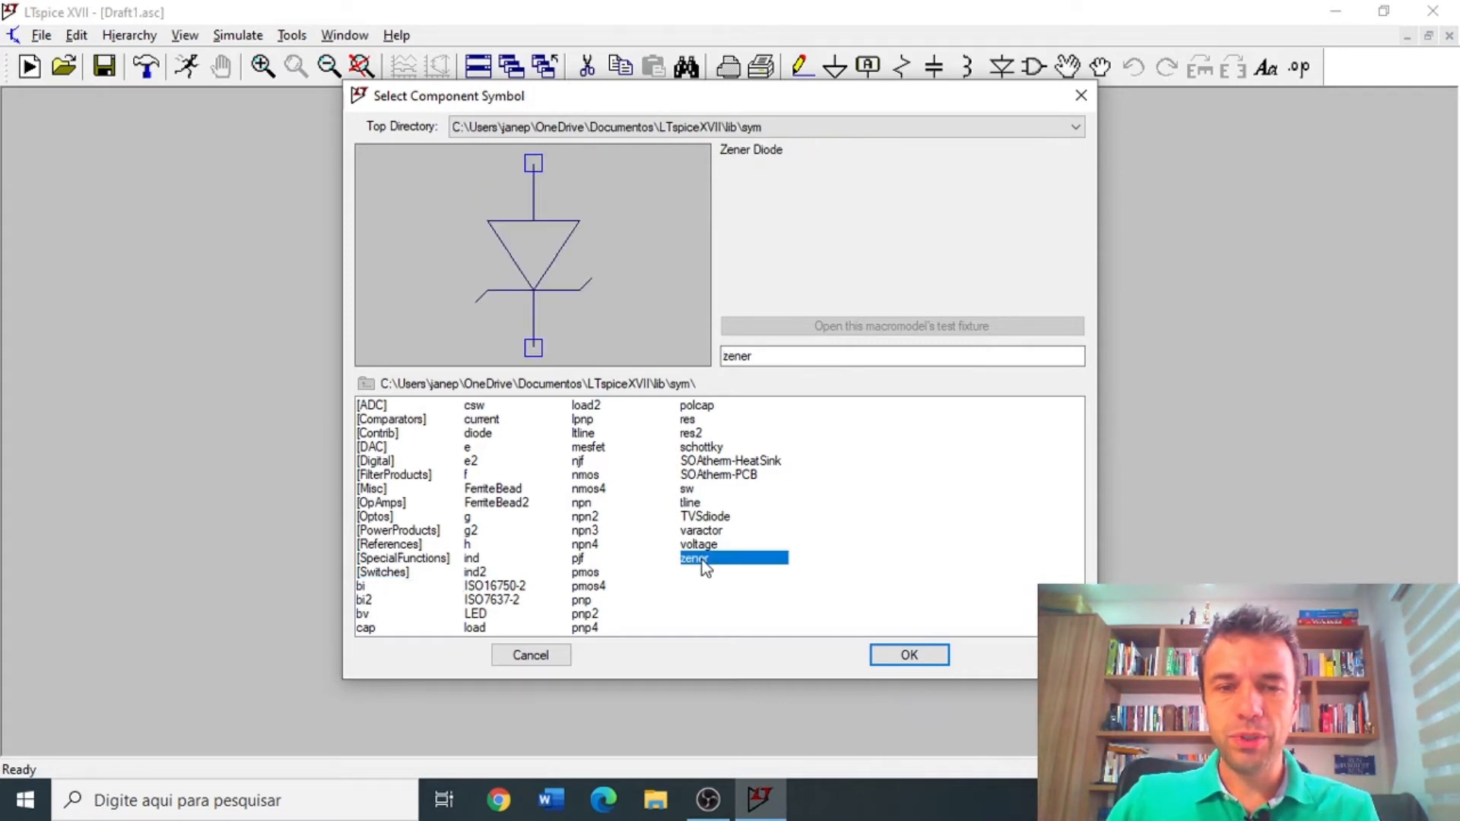
{"action": "left_click", "coordinate": [371, 575]}
{"action": "left_click", "coordinate": [360, 596]}
{"action": "left_click", "coordinate": [361, 587]}
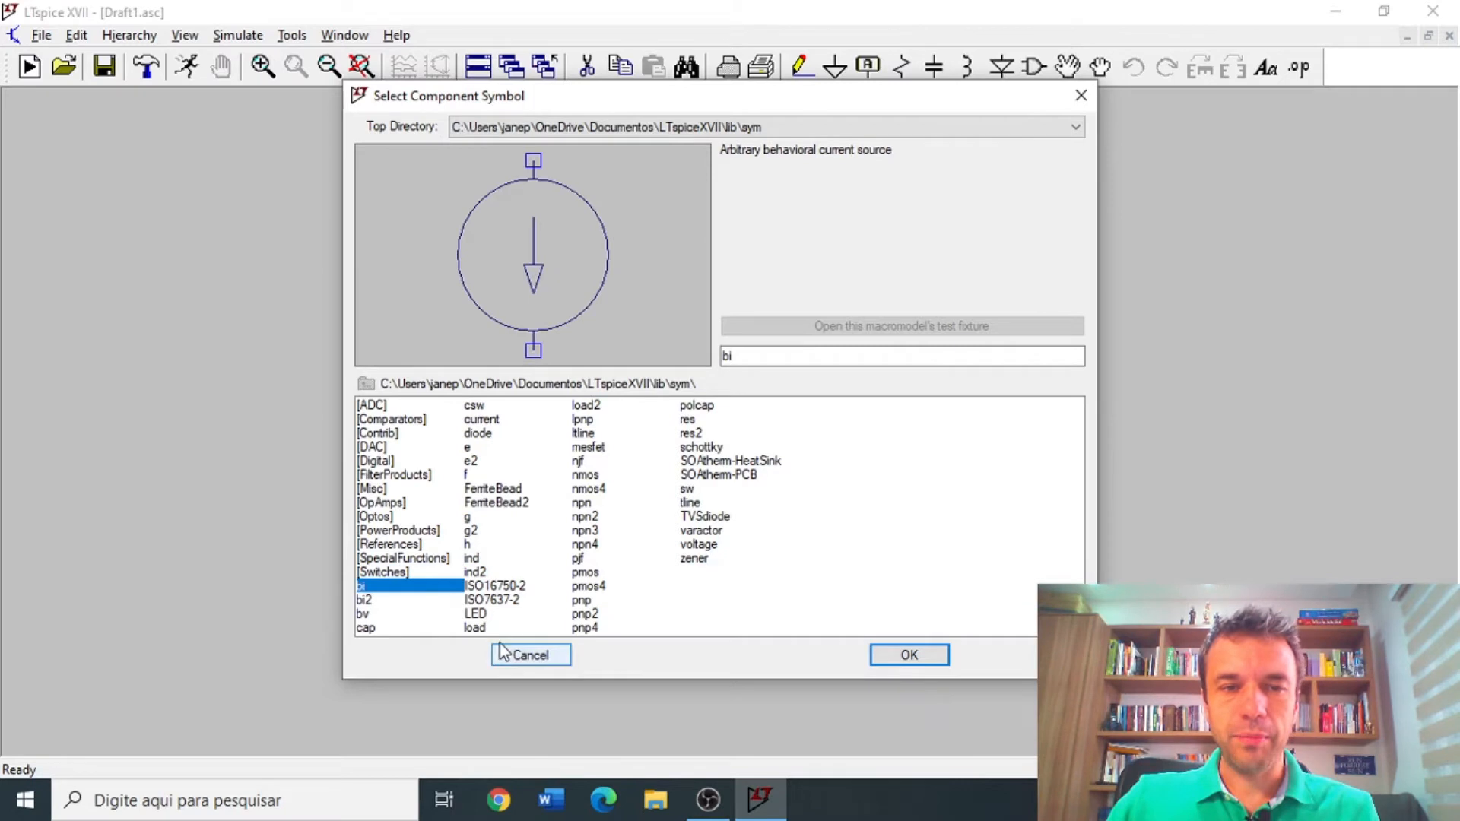
{"action": "left_click", "coordinate": [380, 572]}
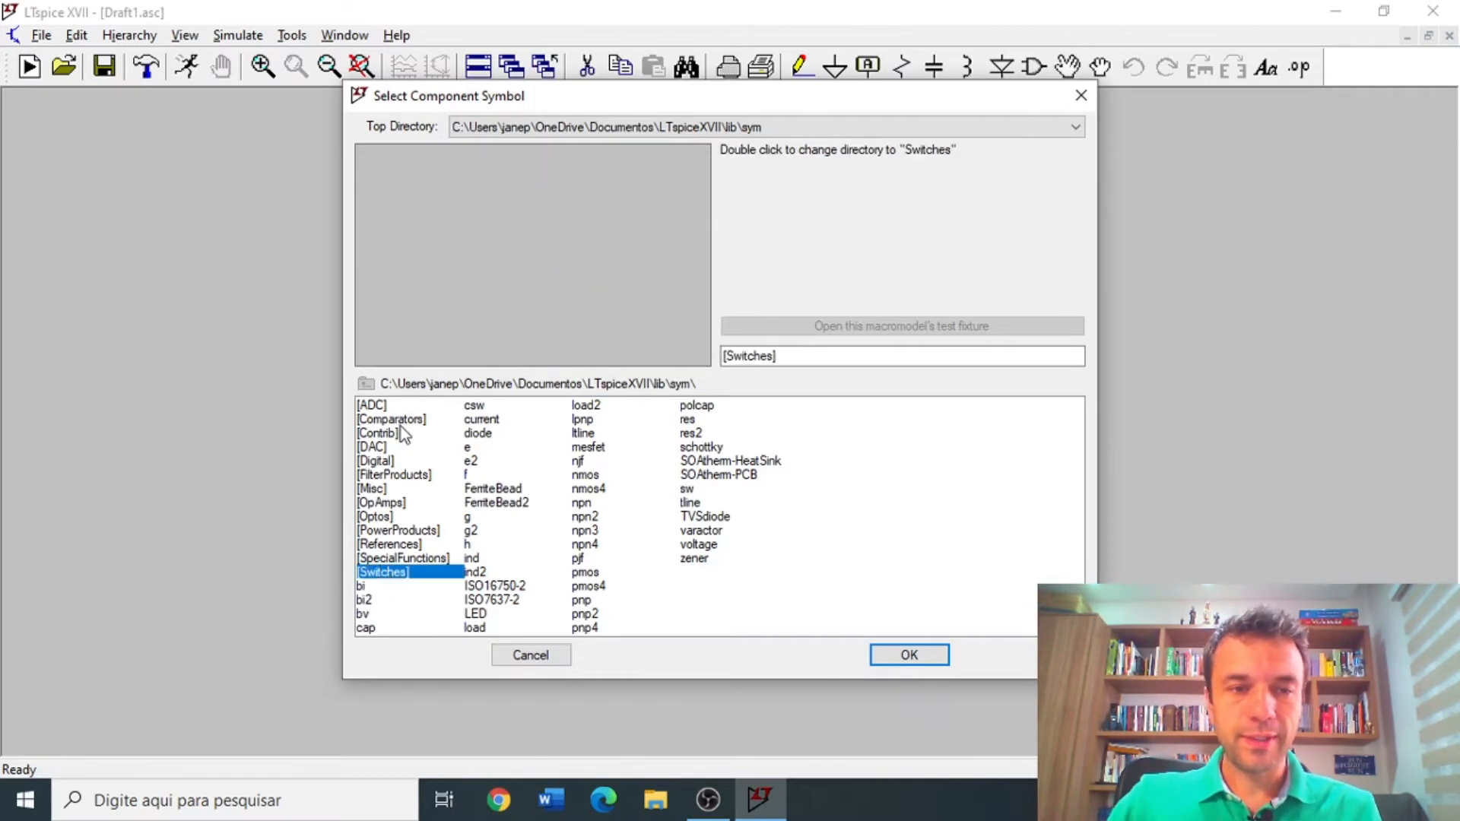
{"action": "left_click", "coordinate": [380, 405]}
{"action": "left_click", "coordinate": [399, 574]}
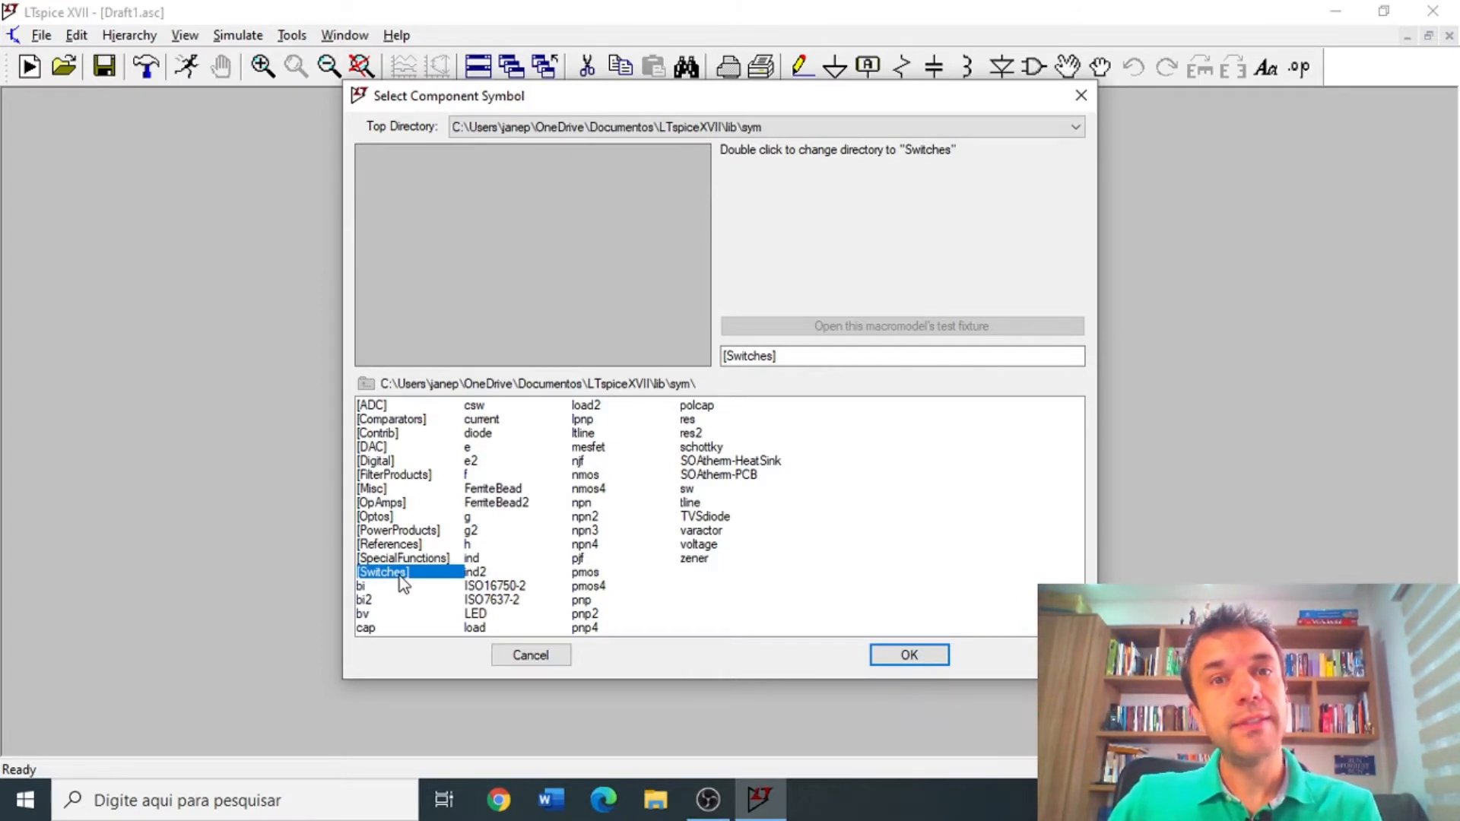
Browse the ADC folder and preview converters such as AD4002, AD4003 and LTC2311-12.
{"action": "double_click", "coordinate": [380, 405]}
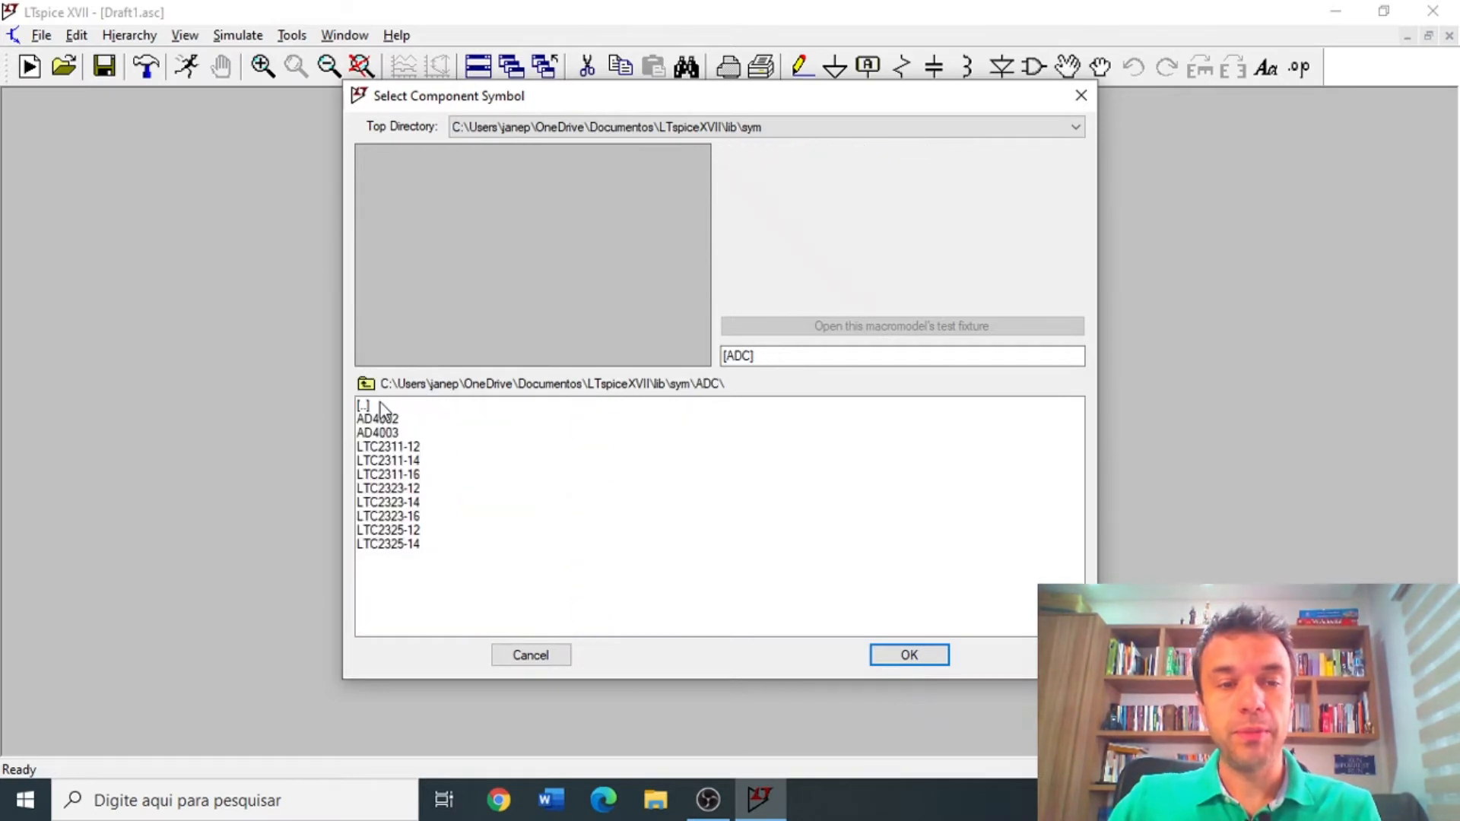
{"action": "left_click", "coordinate": [384, 418]}
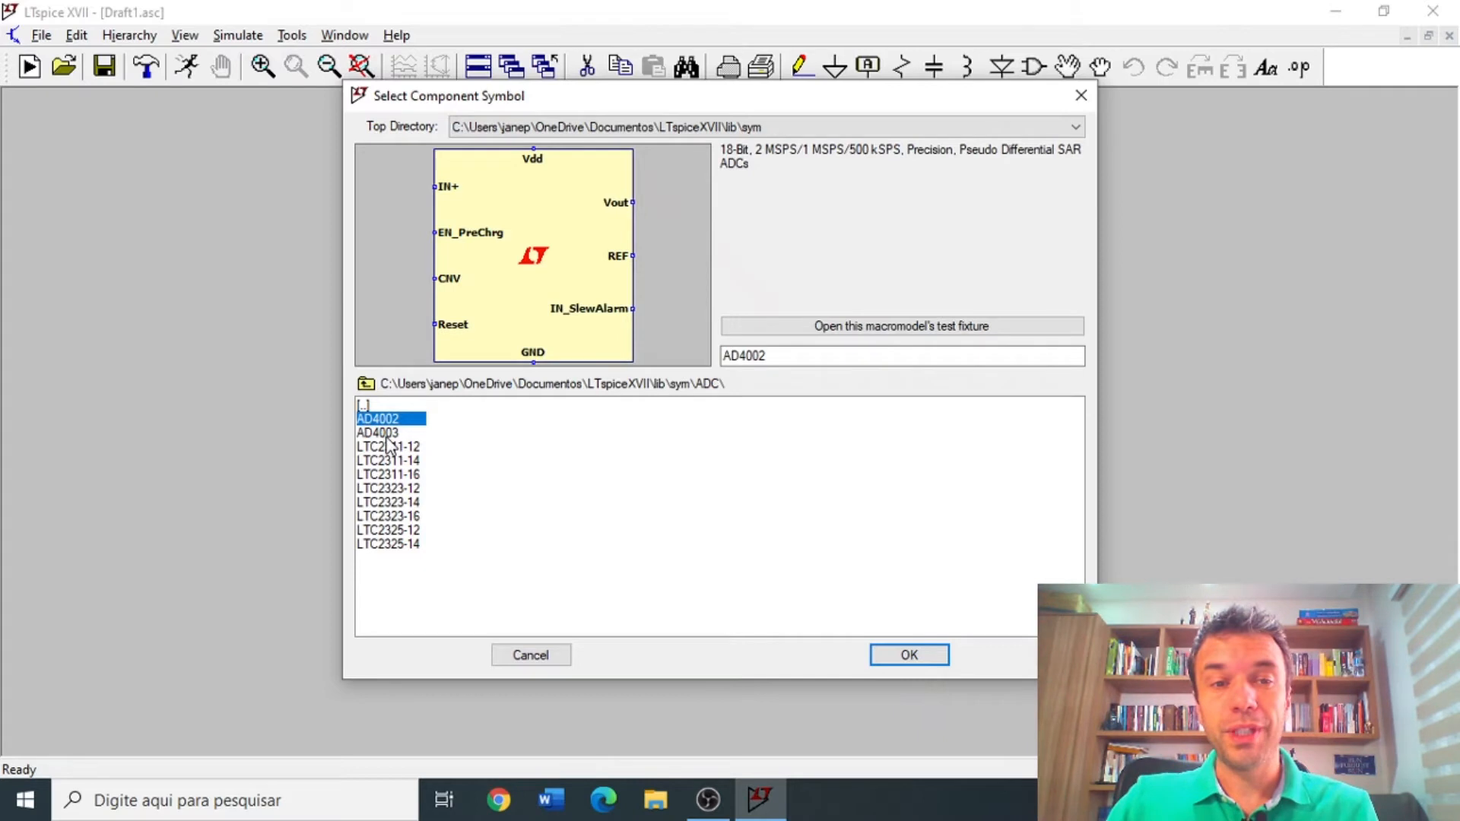
{"action": "left_click", "coordinate": [395, 433]}
{"action": "left_click", "coordinate": [398, 447]}
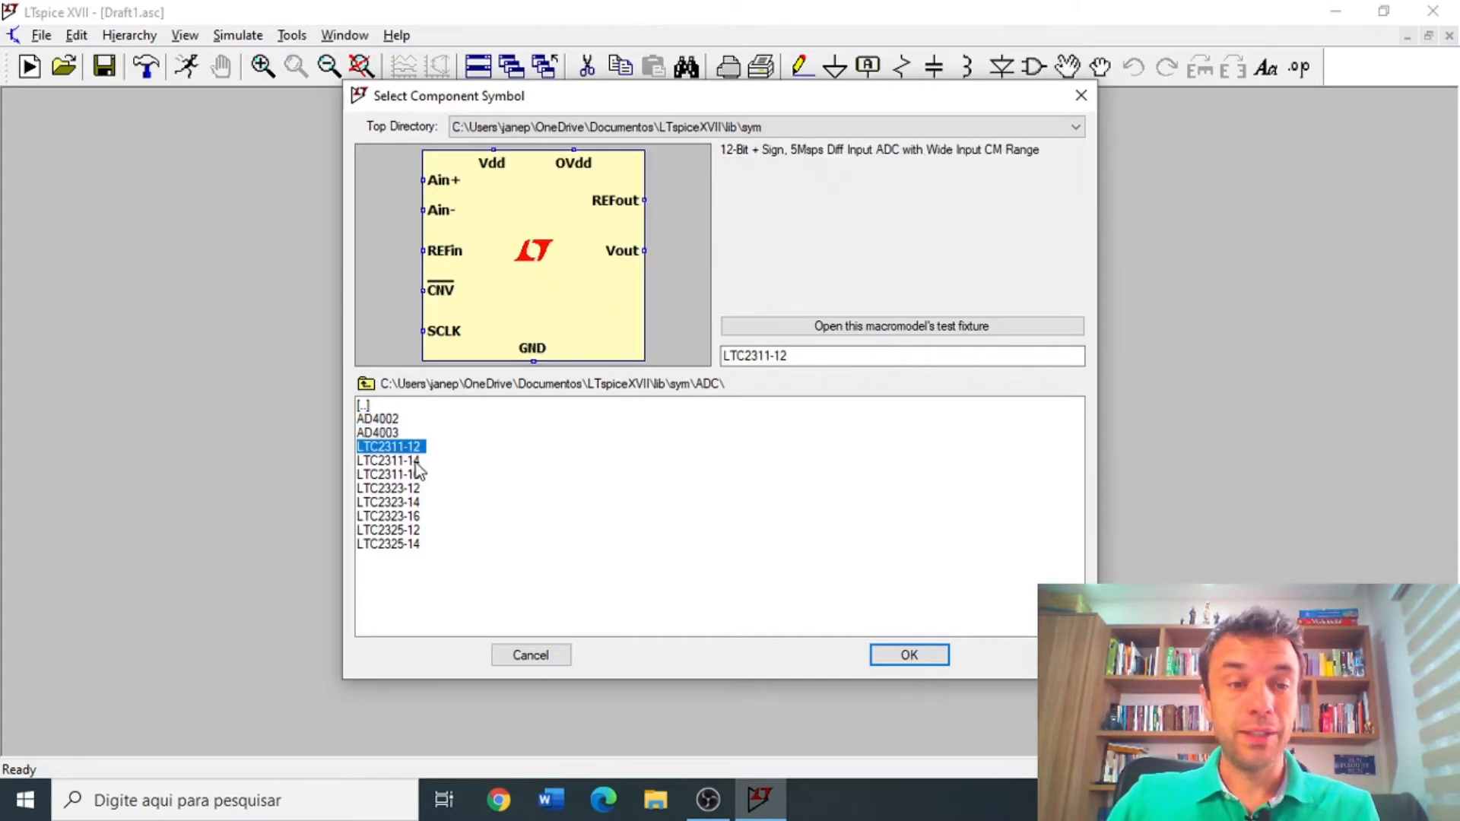
{"action": "left_click", "coordinate": [403, 461]}
{"action": "left_click", "coordinate": [374, 432]}
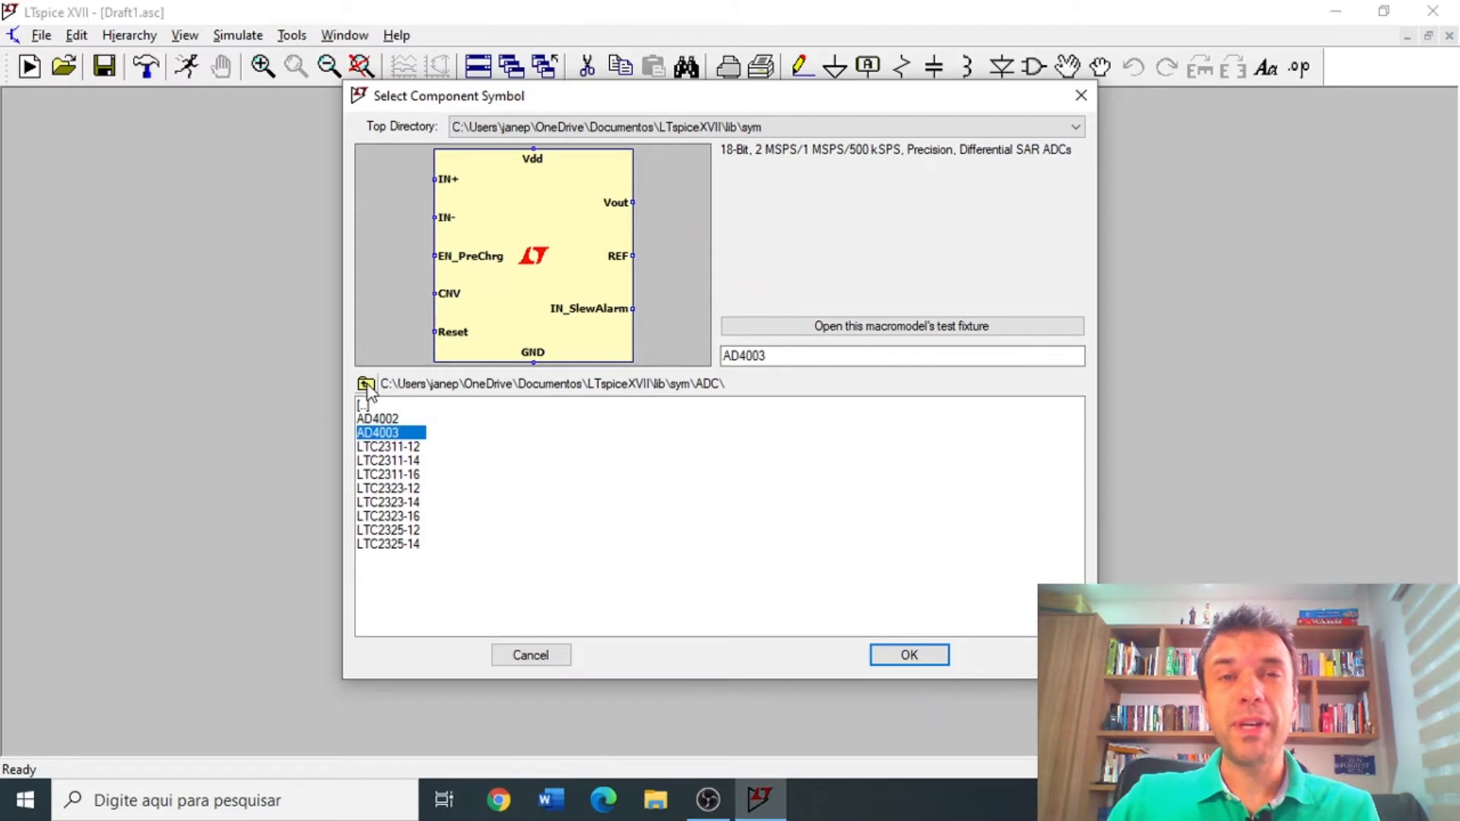
Browse the Comparators folder and preview parts such as LT6700-3, LTC6752-2, RH1016, LTC1440 and LTC1443.
{"action": "left_click", "coordinate": [366, 384]}
{"action": "double_click", "coordinate": [395, 421]}
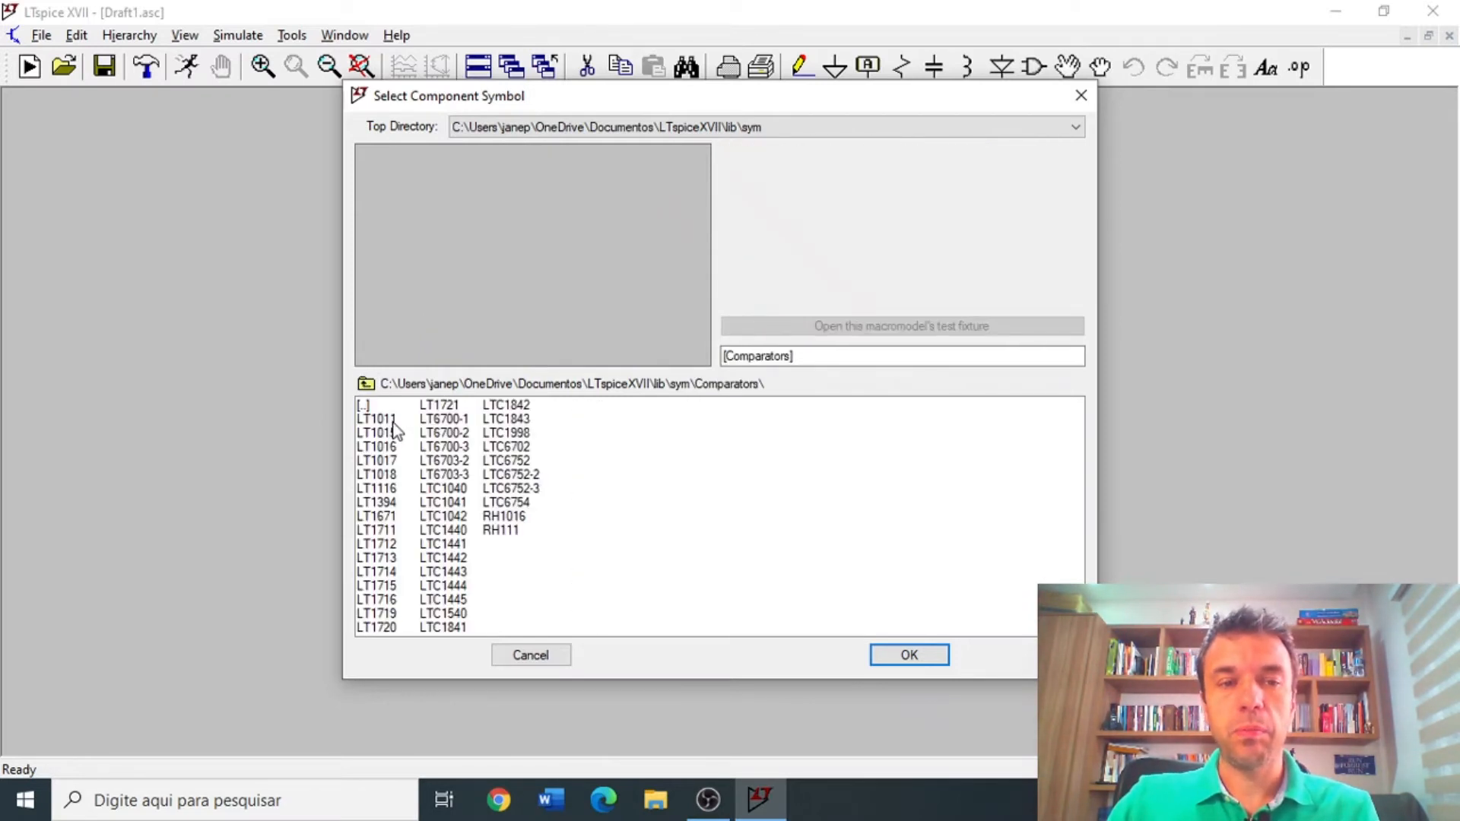
{"action": "left_click", "coordinate": [455, 449]}
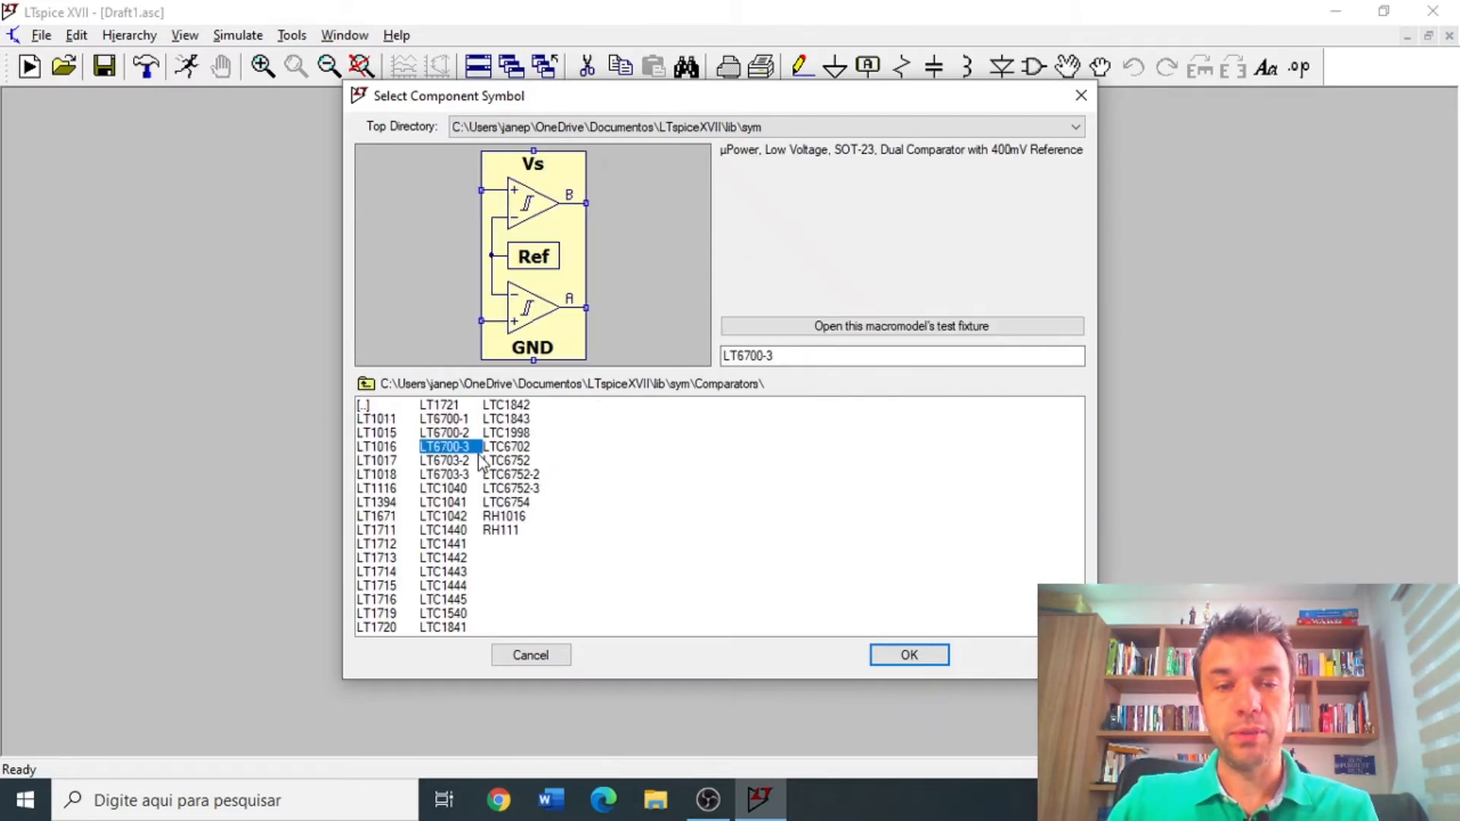
{"action": "left_click", "coordinate": [511, 473]}
{"action": "left_click", "coordinate": [504, 516]}
{"action": "left_click", "coordinate": [443, 530]}
{"action": "left_click", "coordinate": [437, 572]}
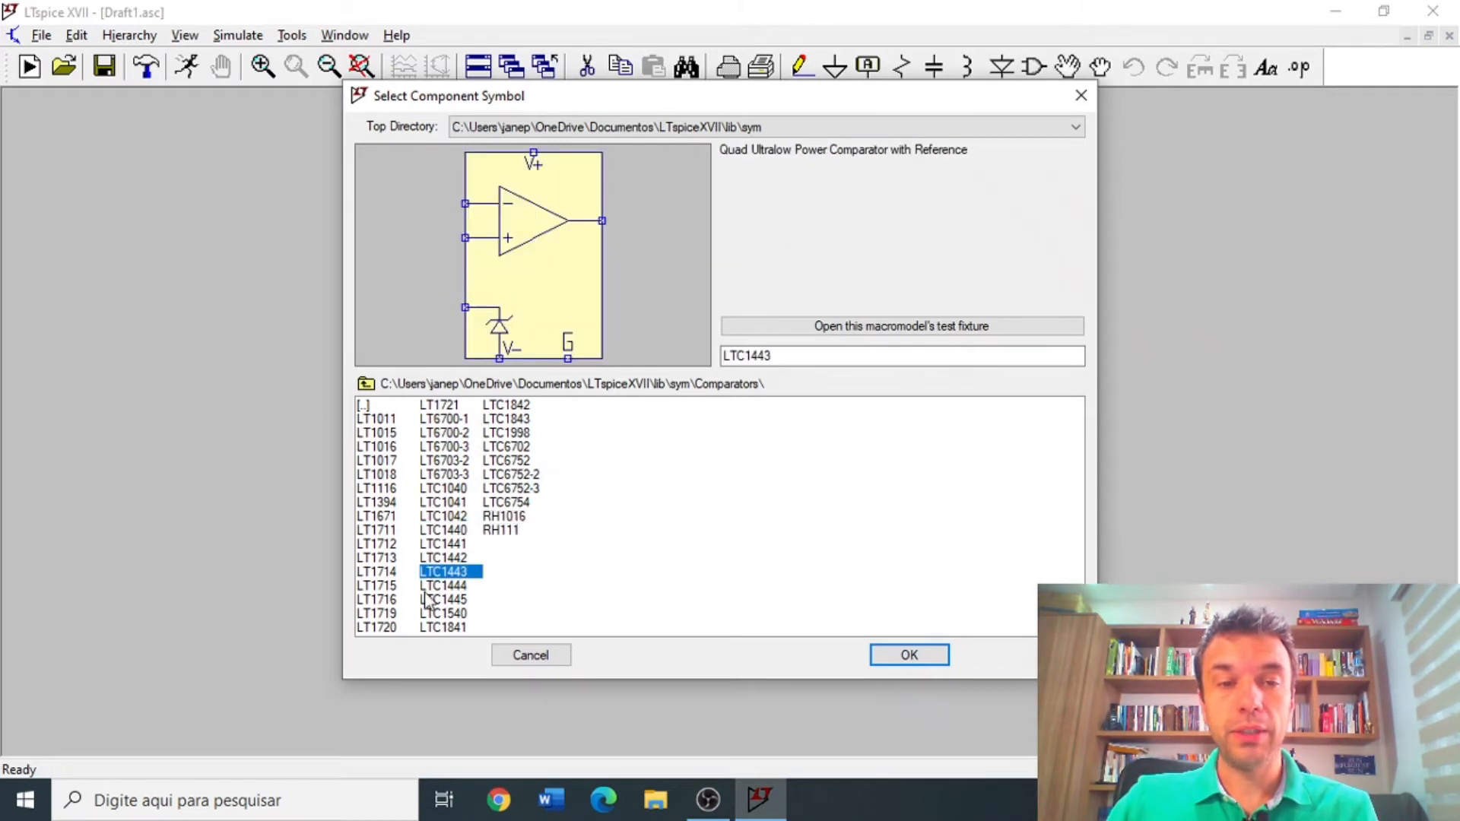
Return to the root symbol library and preview the voltage, diode and FerriteBead symbols.
{"action": "double_click", "coordinate": [364, 404]}
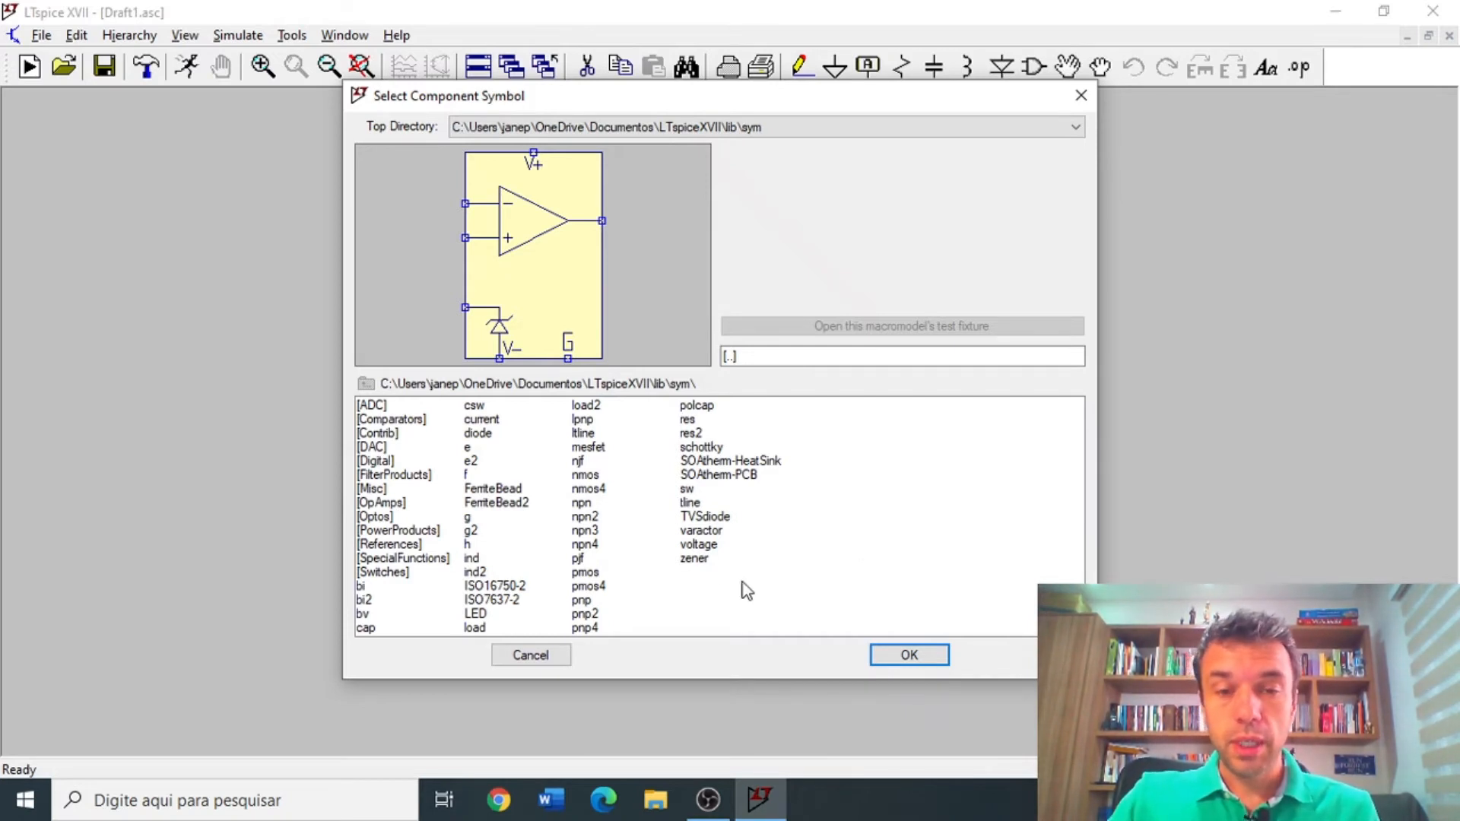
{"action": "left_click", "coordinate": [707, 546]}
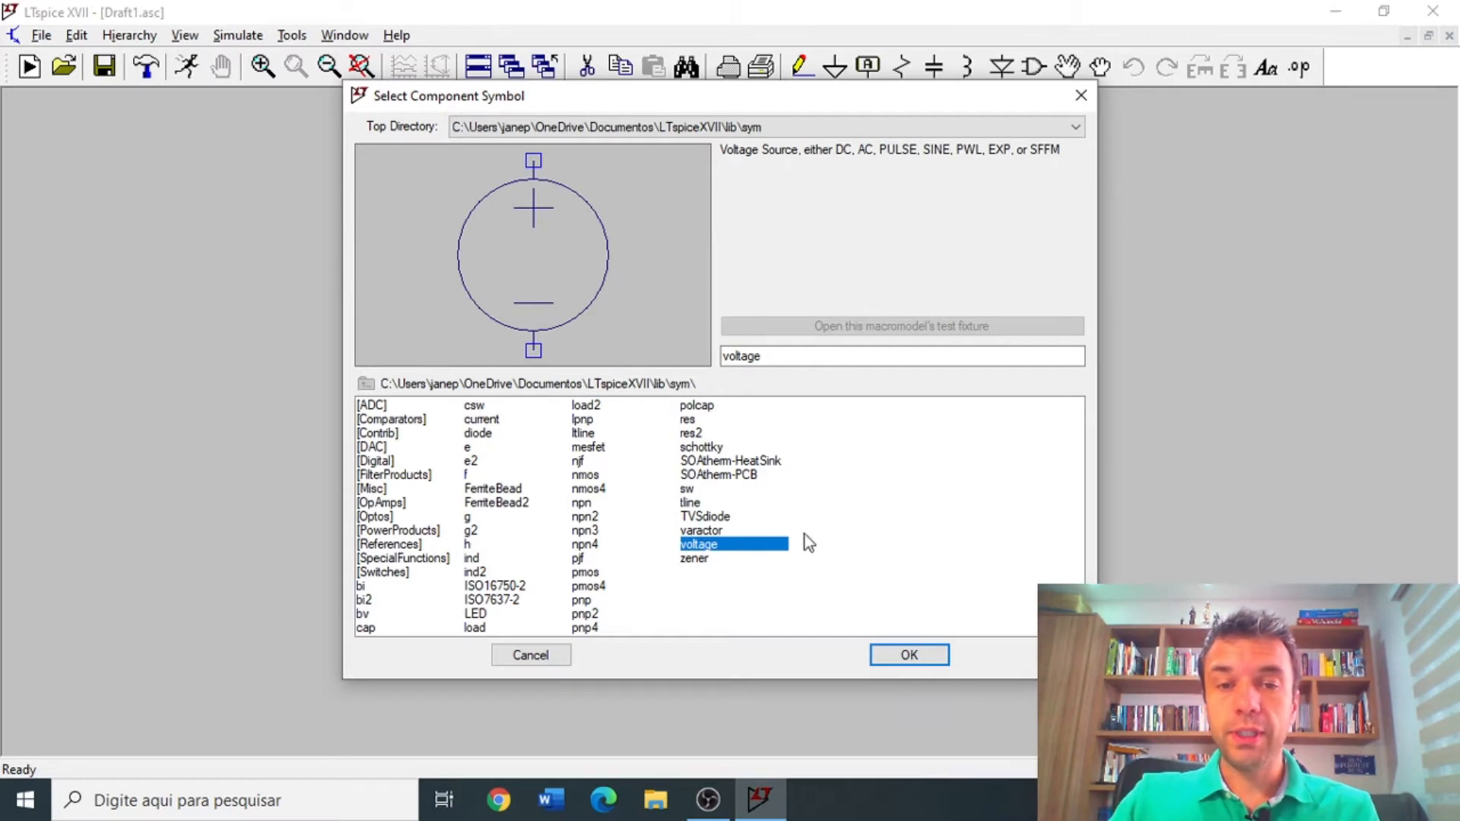
{"action": "left_click", "coordinate": [479, 434]}
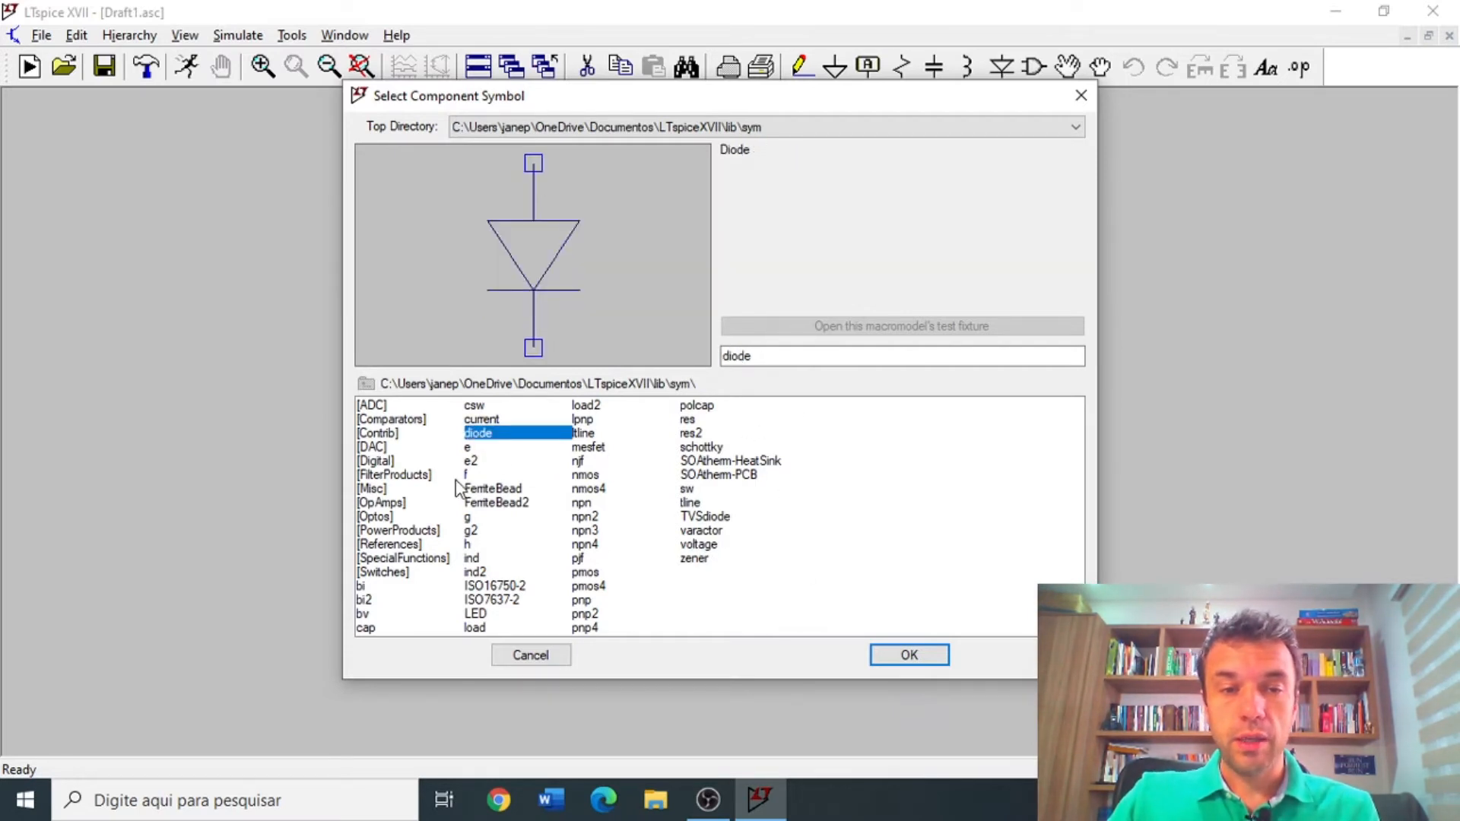
{"action": "left_click", "coordinate": [486, 490]}
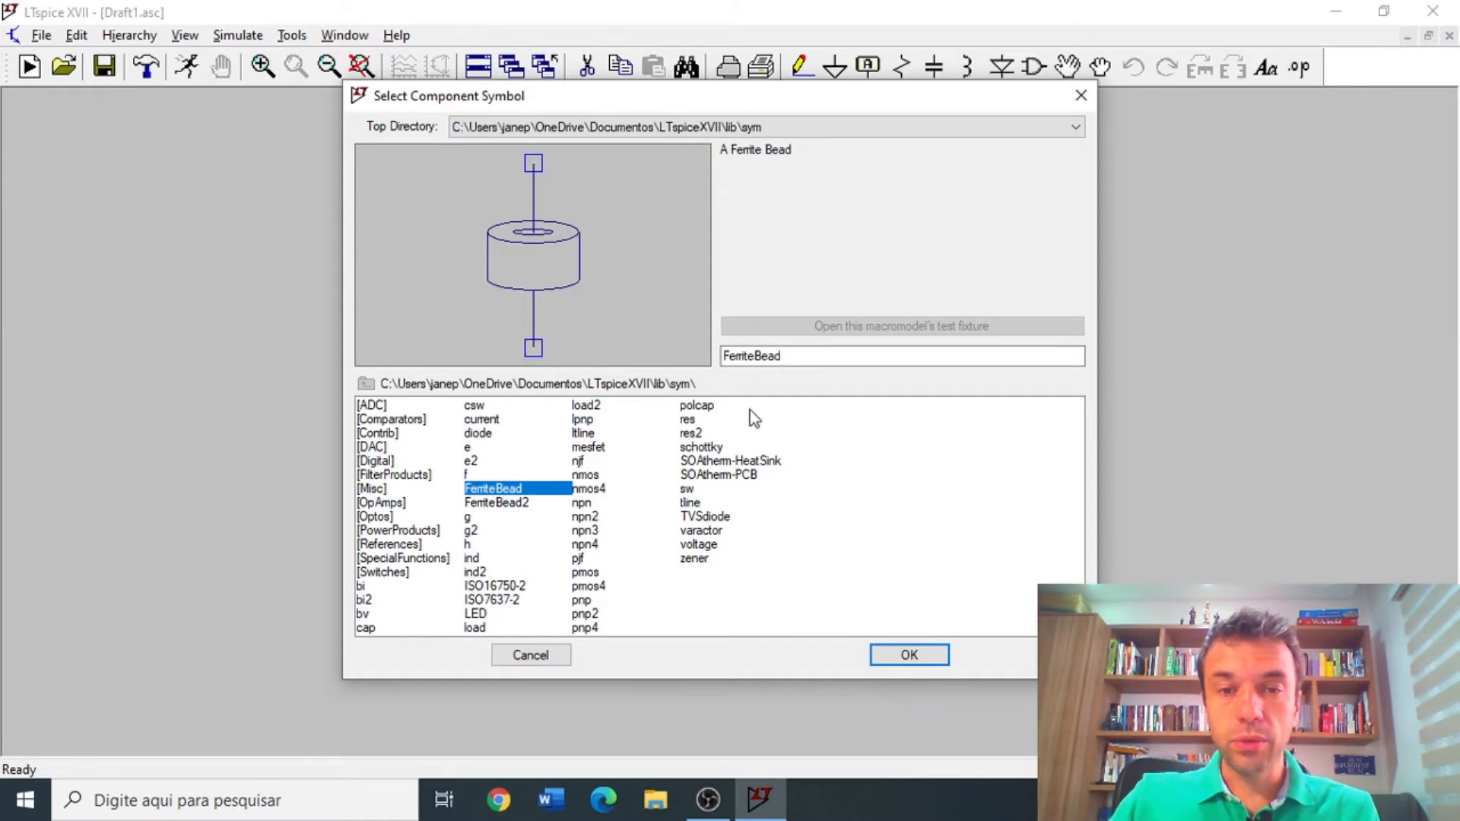
Search the component library by name for the voltage source and for the lt1001 op-amp.
{"action": "left_click_drag", "start_coordinate": [806, 355], "coordinate": [631, 341]}
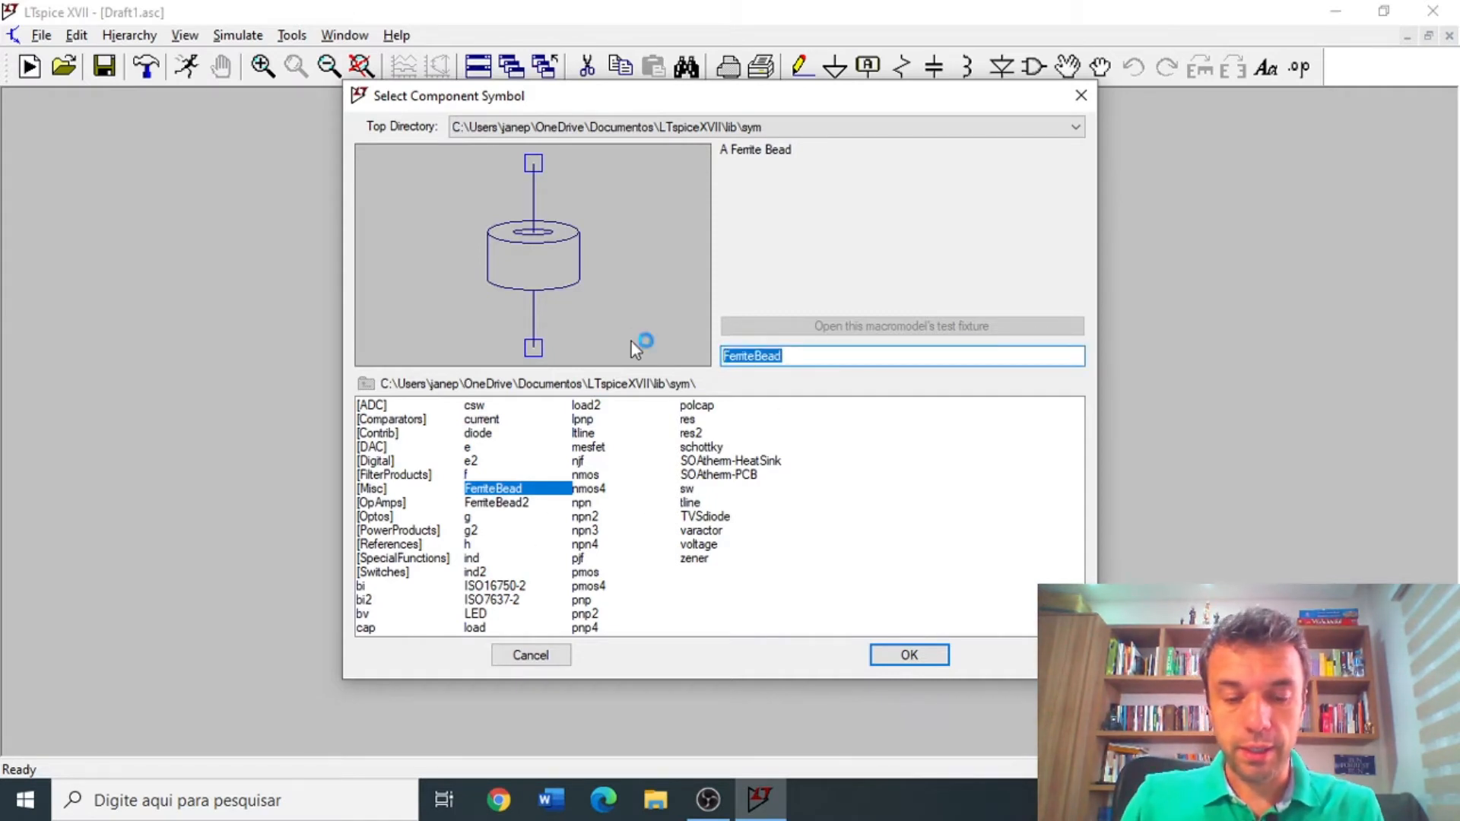
{"action": "type", "text": "voltge"}
{"action": "key", "text": "BackSpace"}
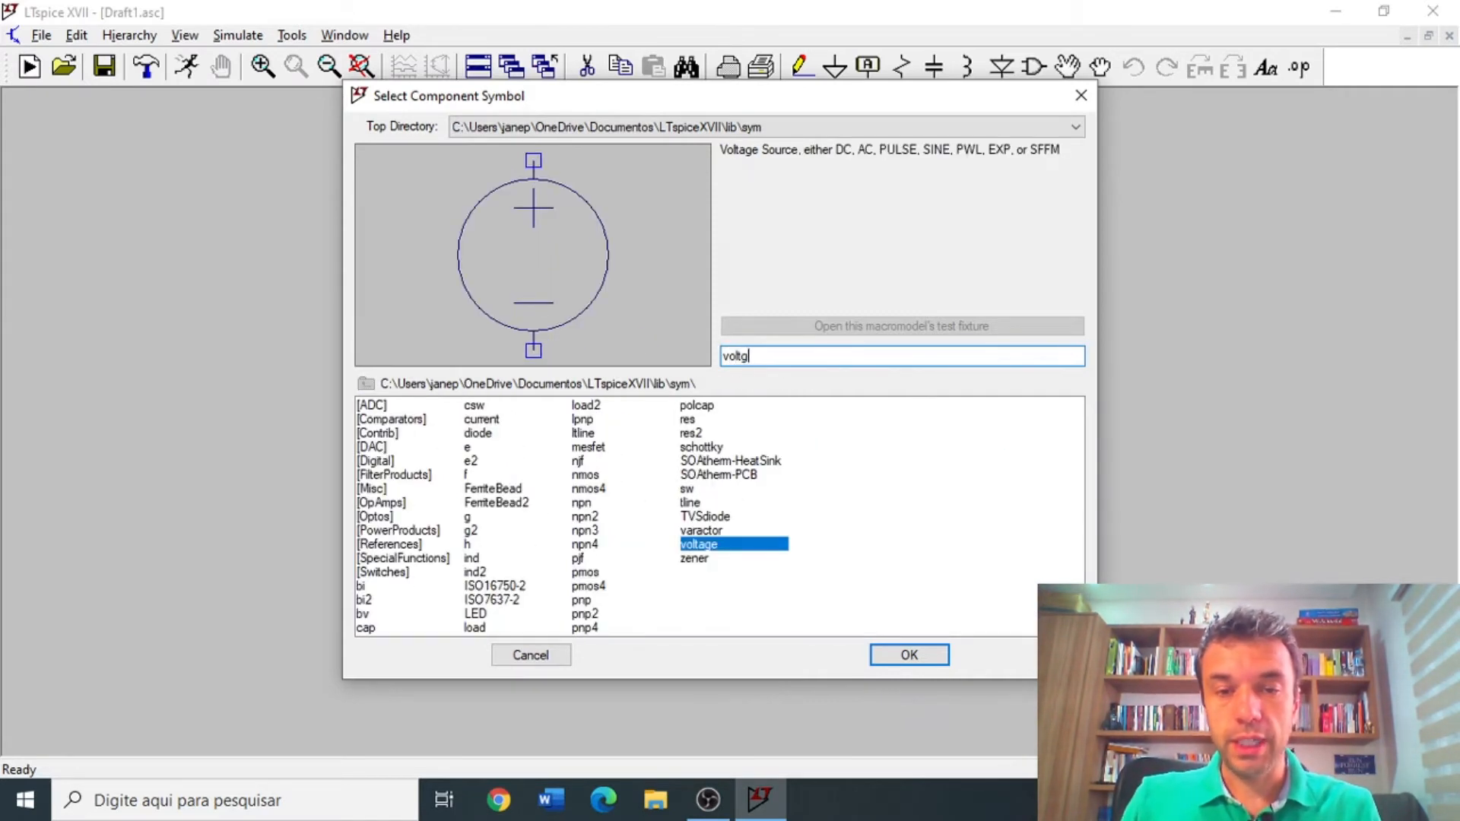
{"action": "key", "text": "BackSpace"}
{"action": "key", "text": "BackSpace"}
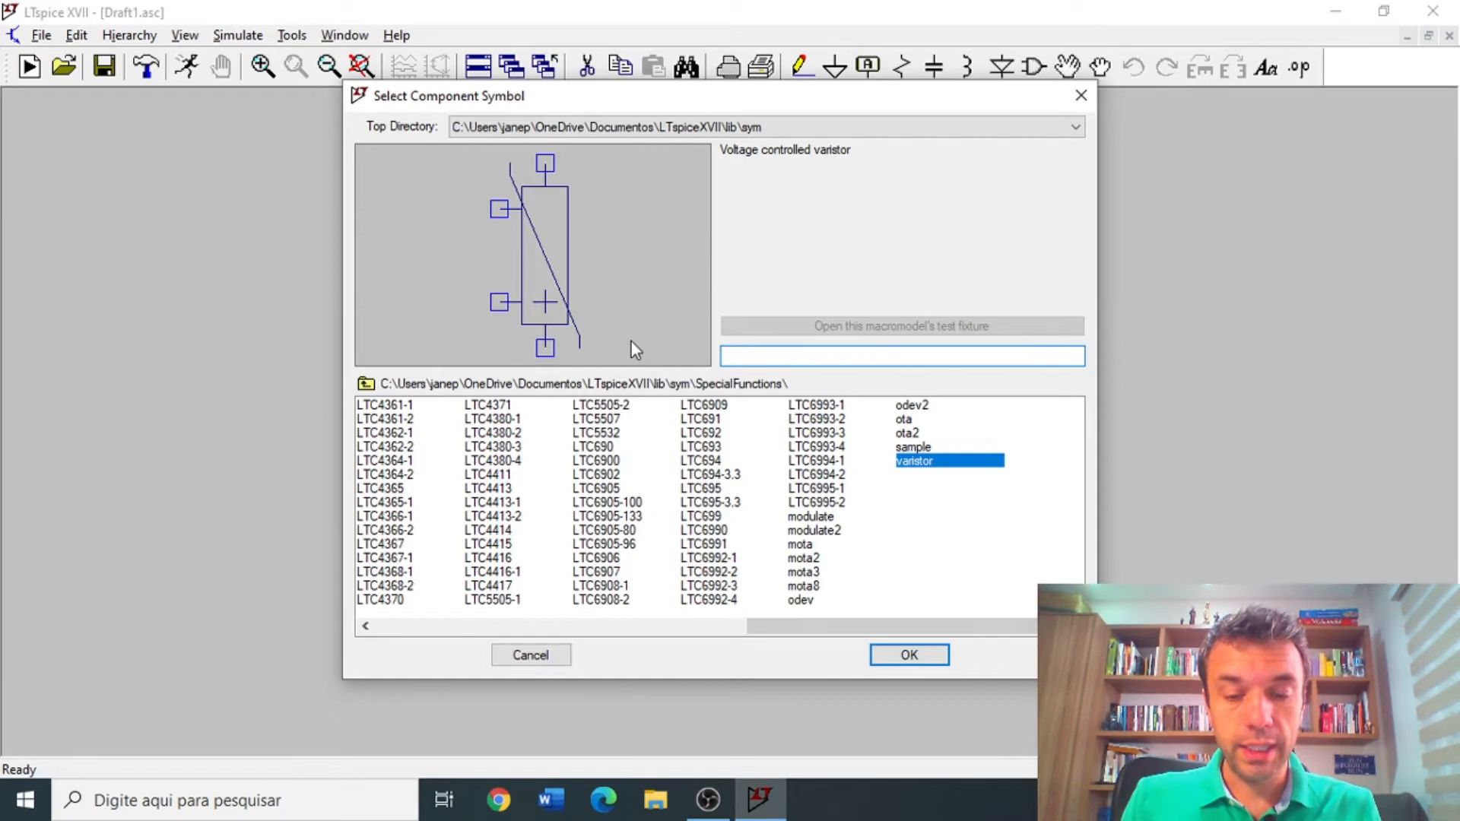
{"action": "type", "text": "lt1001"}
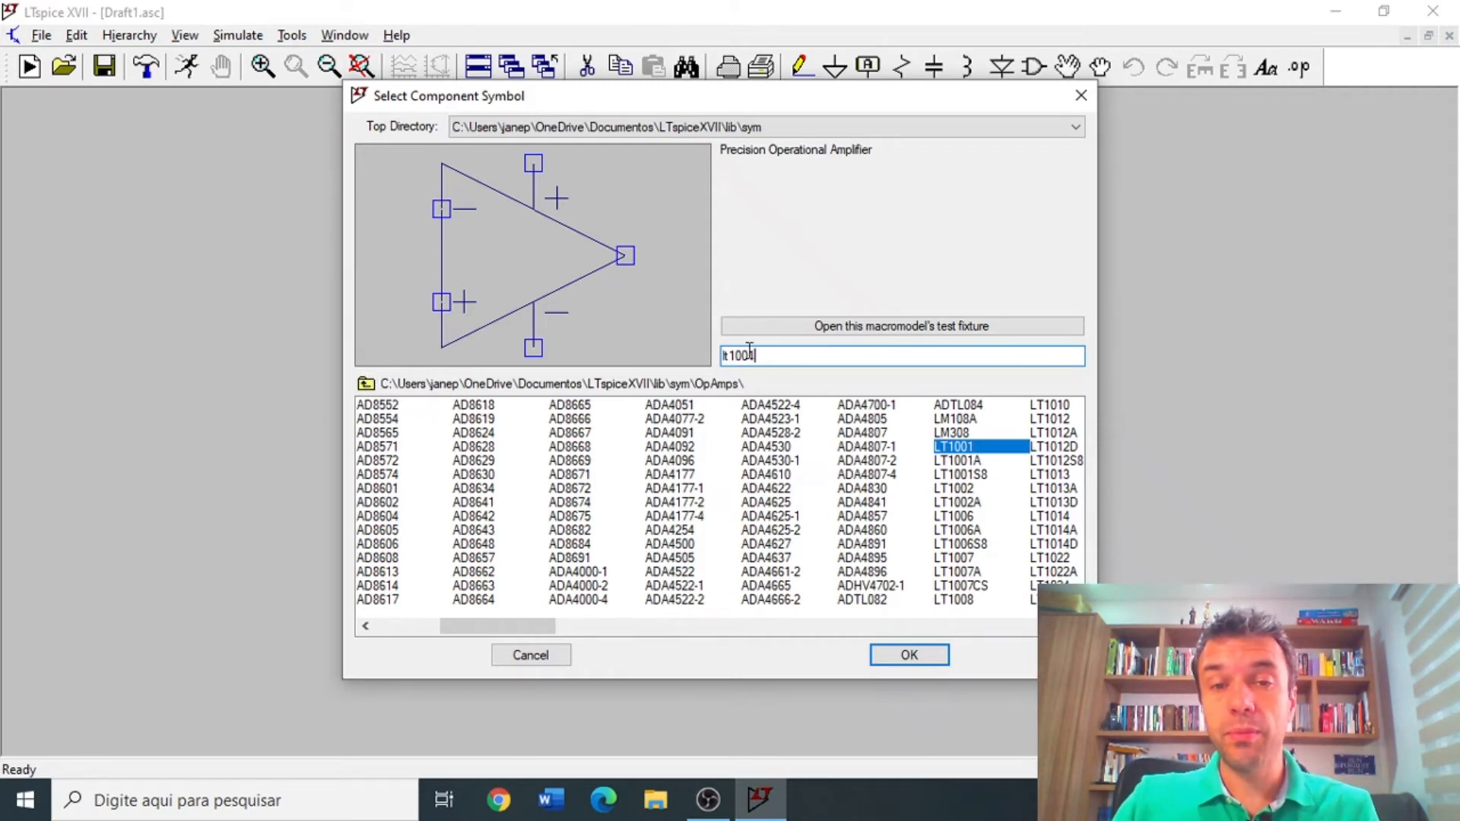
Place one voltage source from the root symbol library in the left part of the schematic.
{"action": "left_click", "coordinate": [367, 384]}
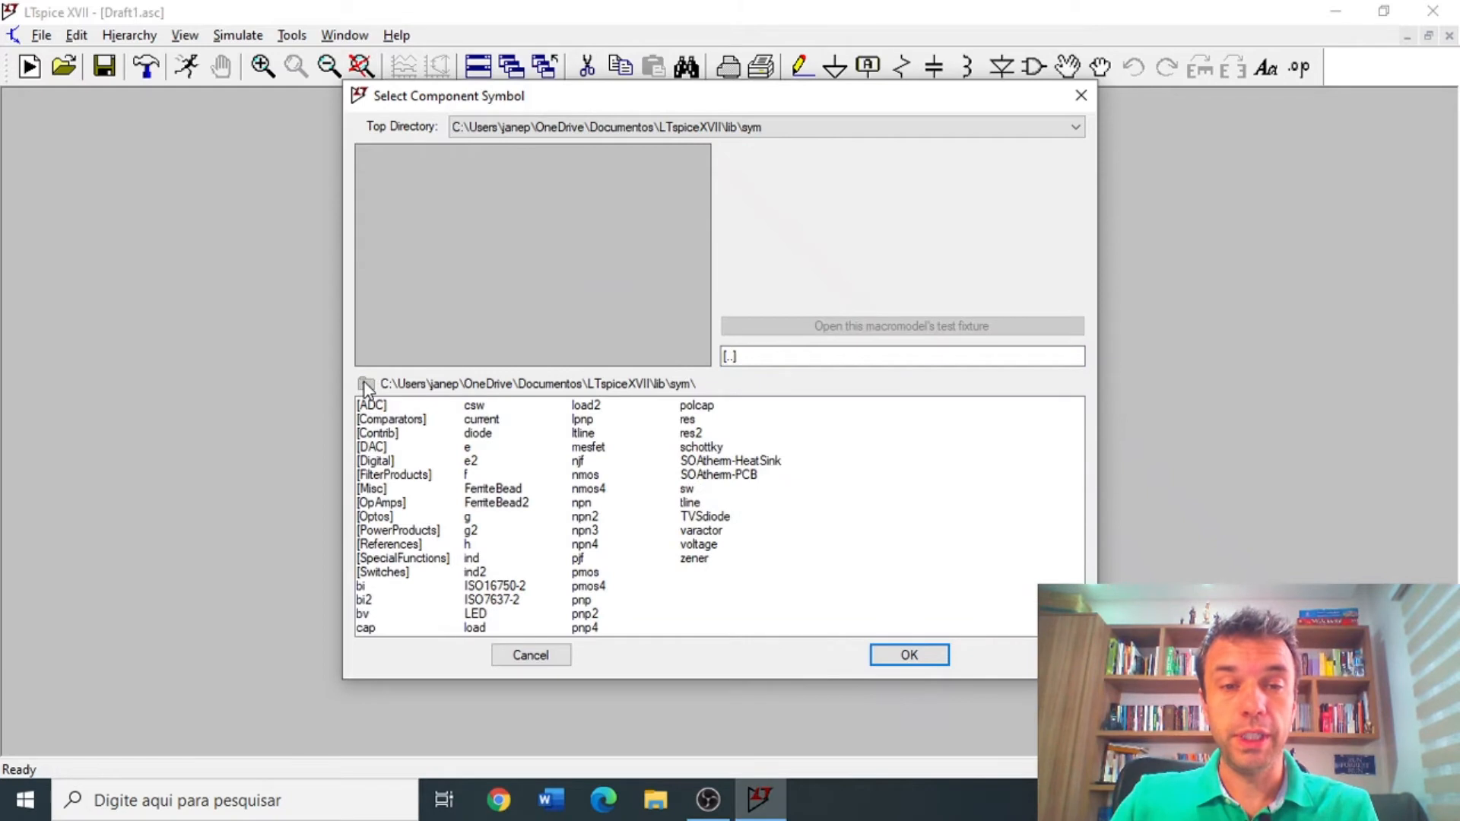
{"action": "left_click", "coordinate": [696, 544]}
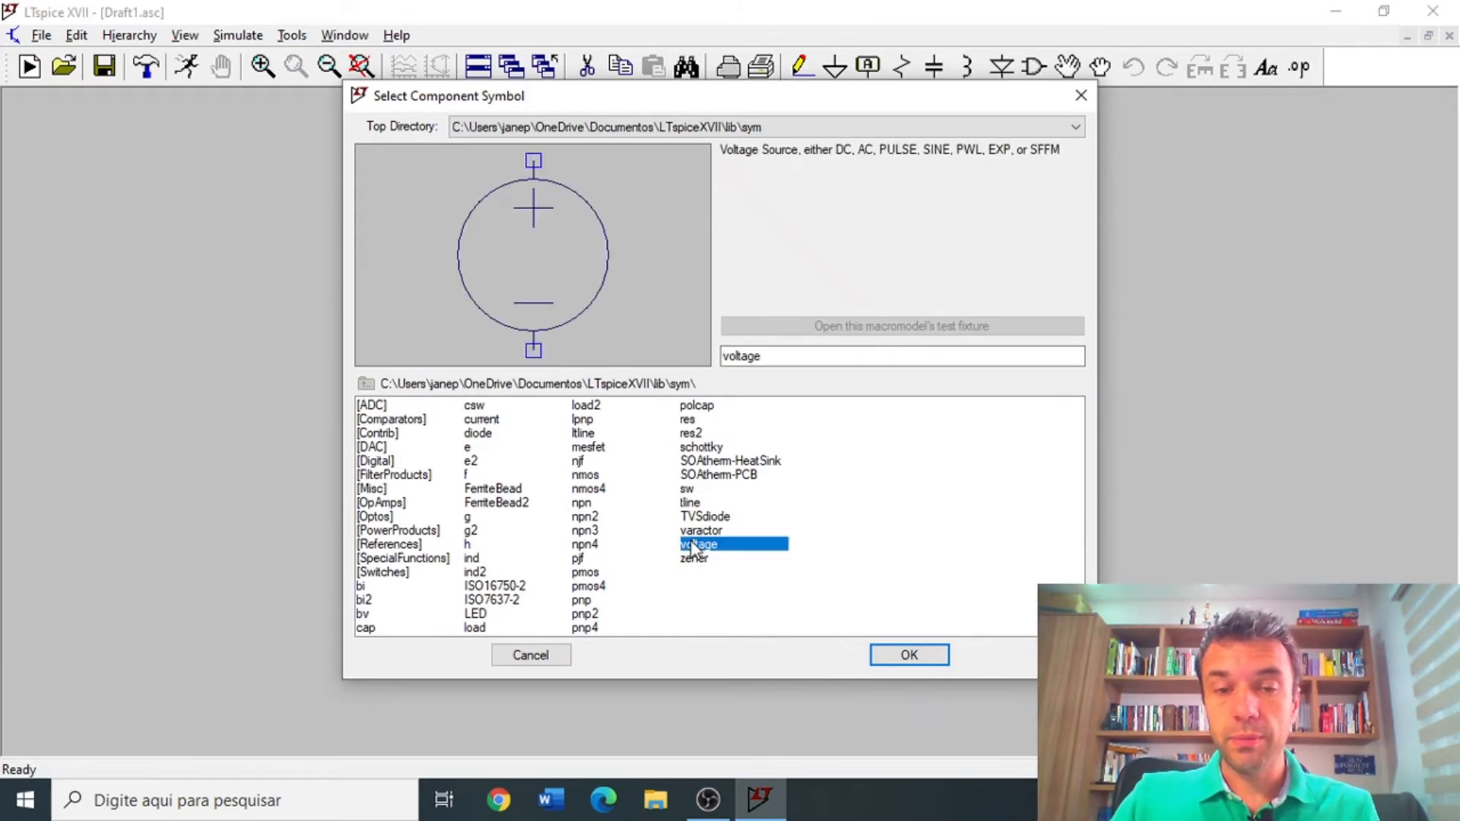
{"action": "left_click", "coordinate": [904, 655]}
{"action": "left_click", "coordinate": [351, 283]}
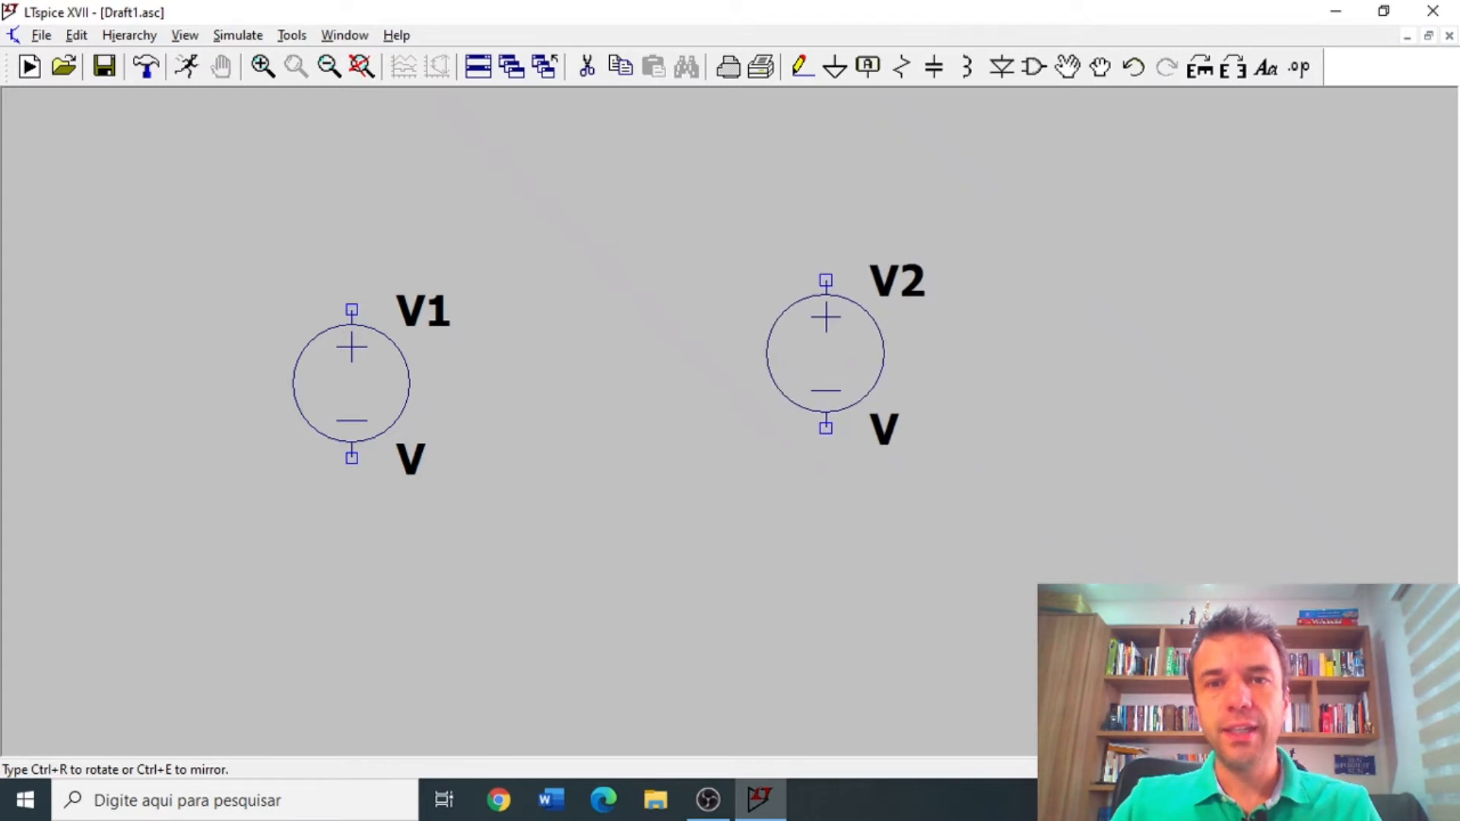
{"action": "key", "text": "Escape"}
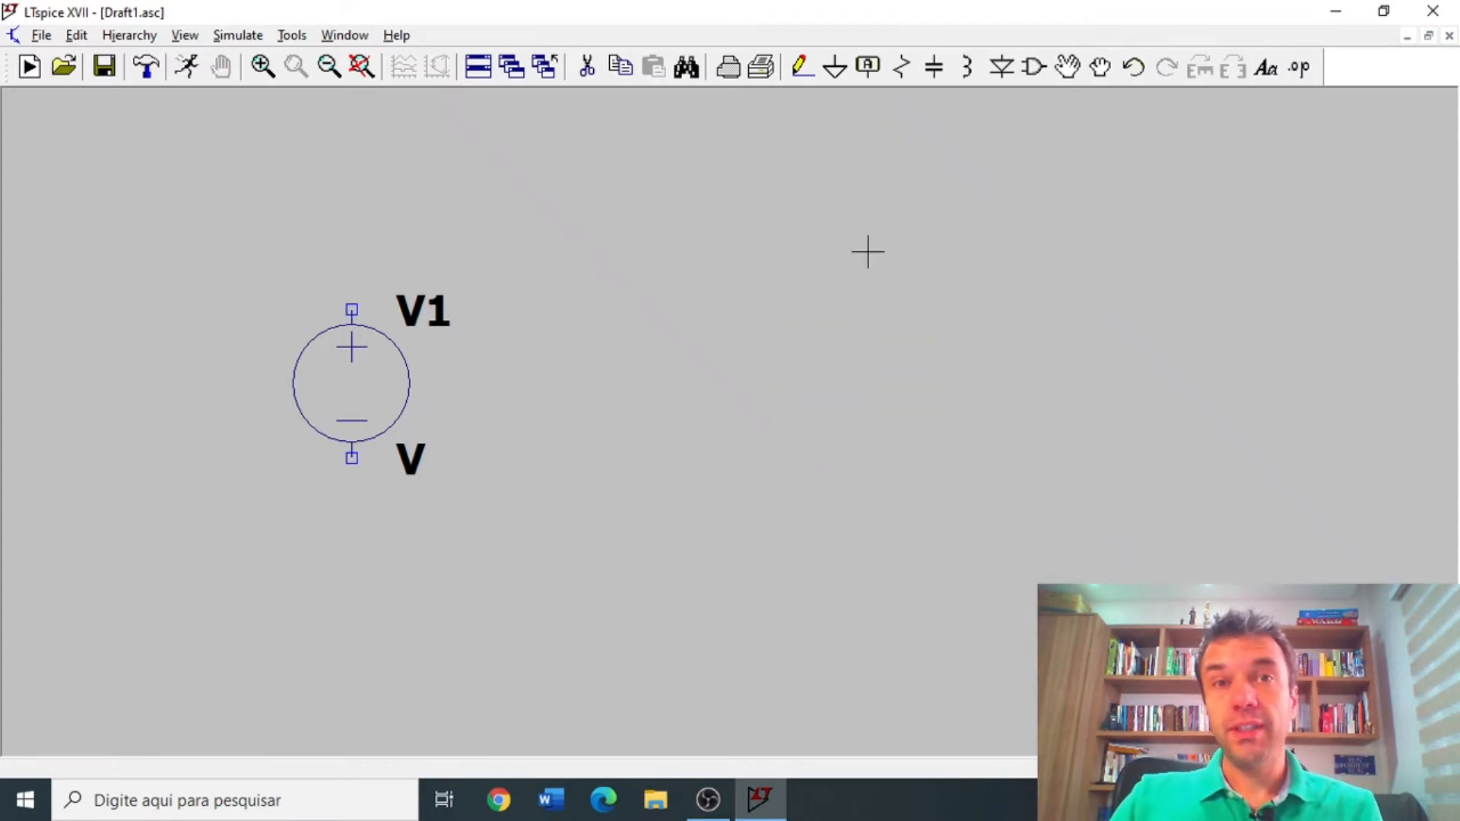
Place a res resistor from the component library to the right of voltage source V1, level with it.
{"action": "left_click", "coordinate": [903, 68]}
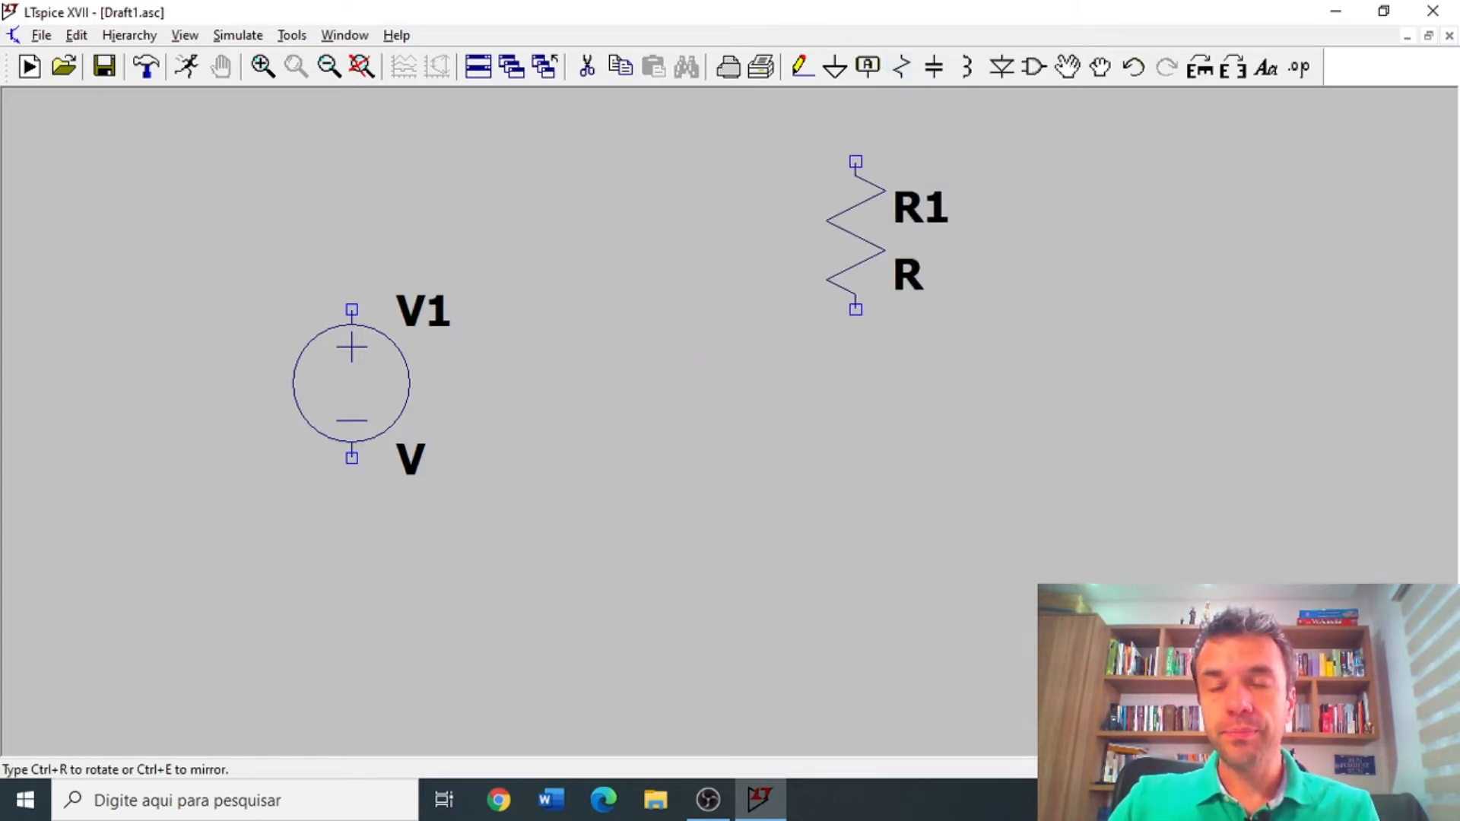
{"action": "left_click", "coordinate": [1034, 67]}
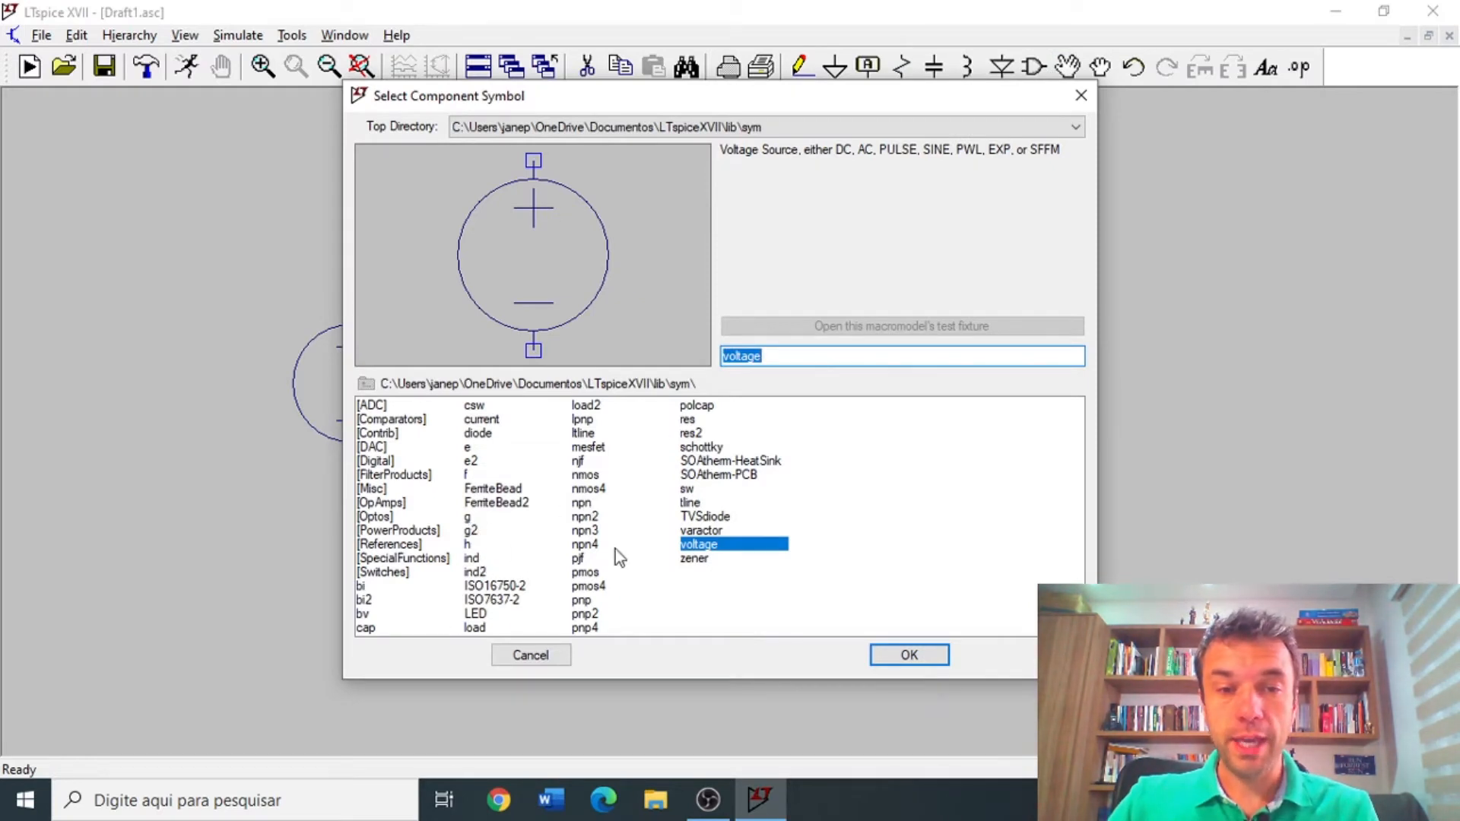
{"action": "left_click", "coordinate": [690, 421]}
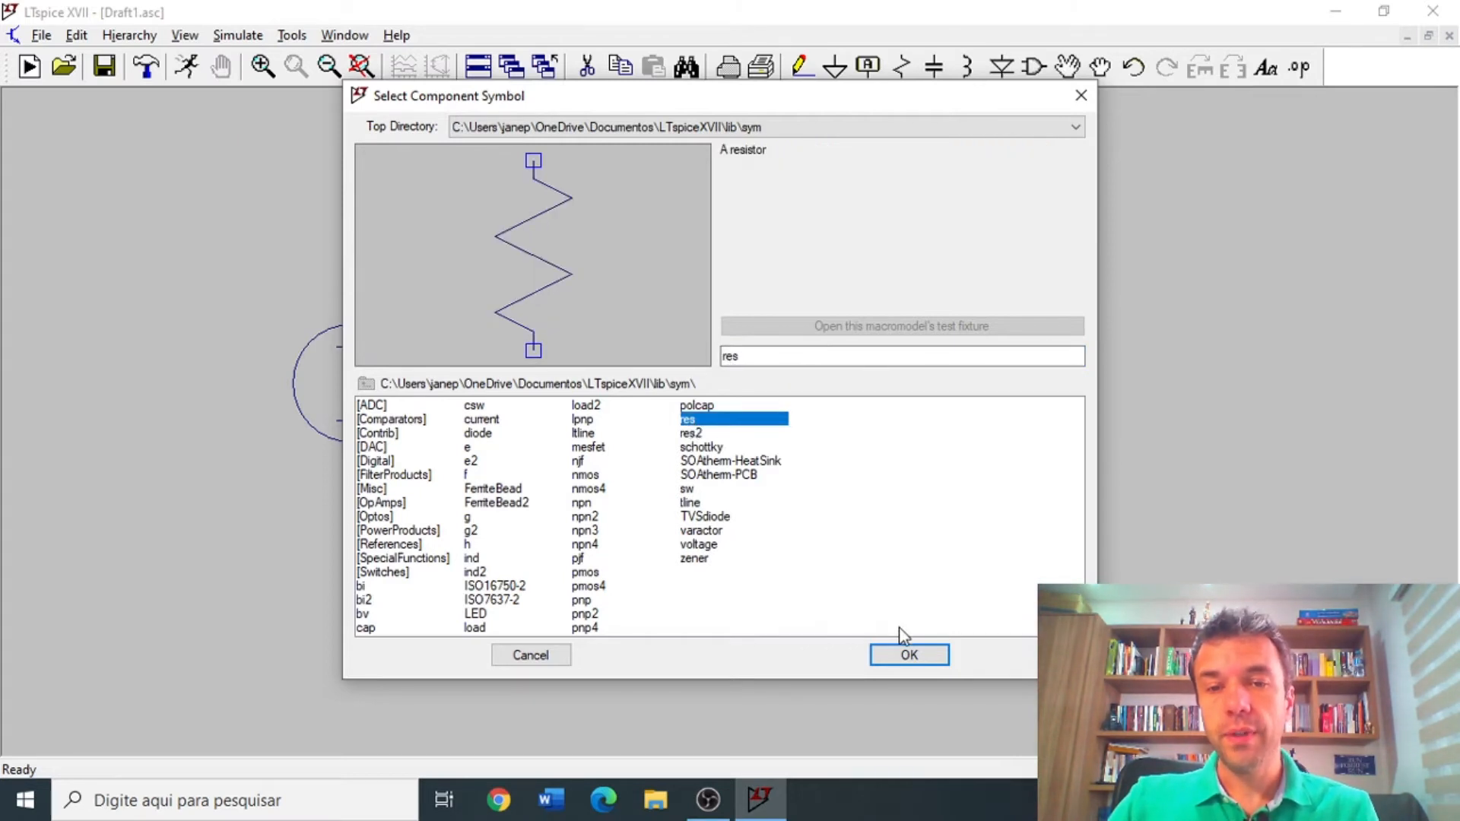
{"action": "left_click", "coordinate": [906, 651]}
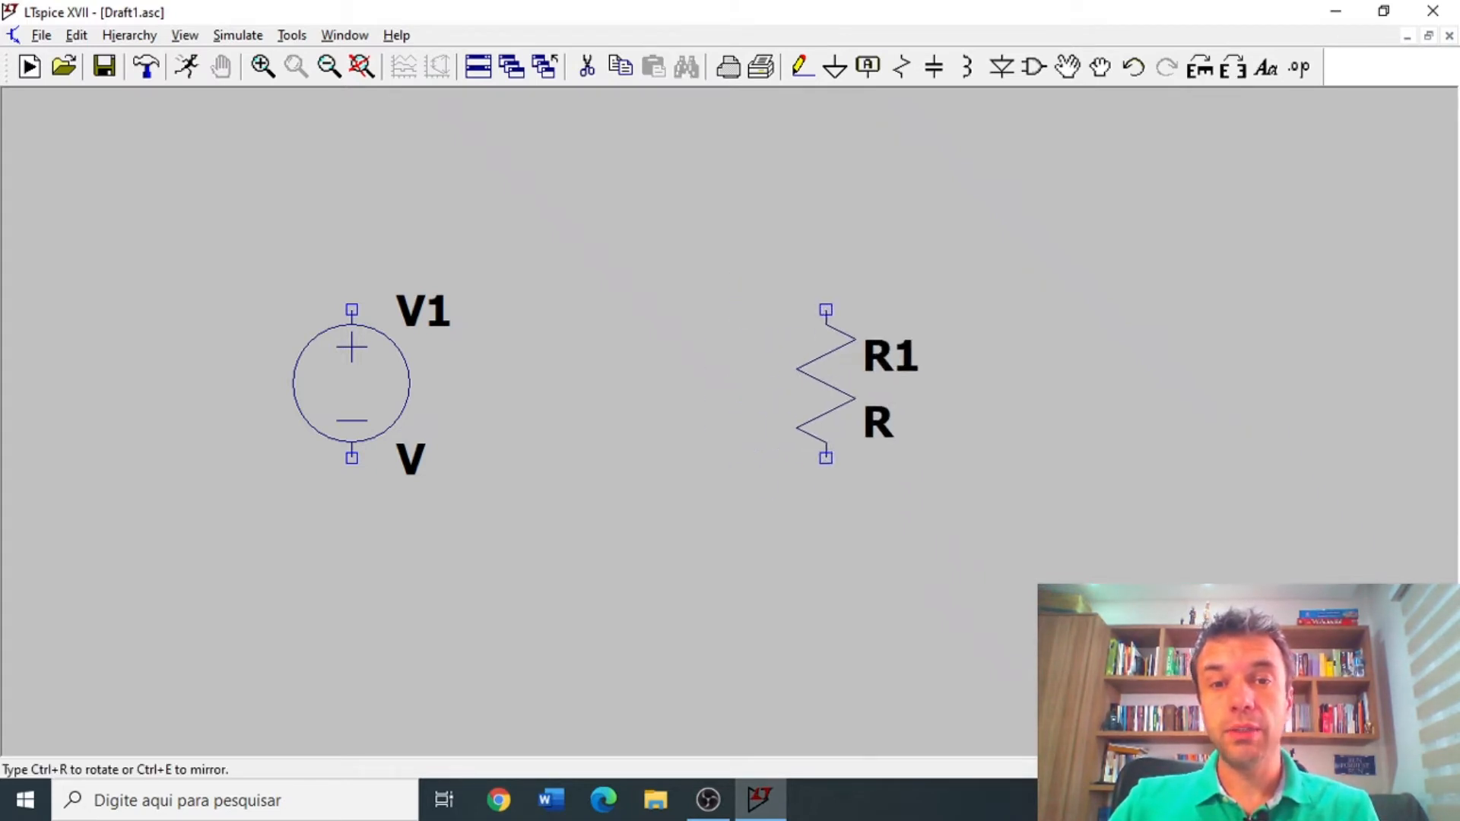
{"action": "left_click", "coordinate": [707, 380]}
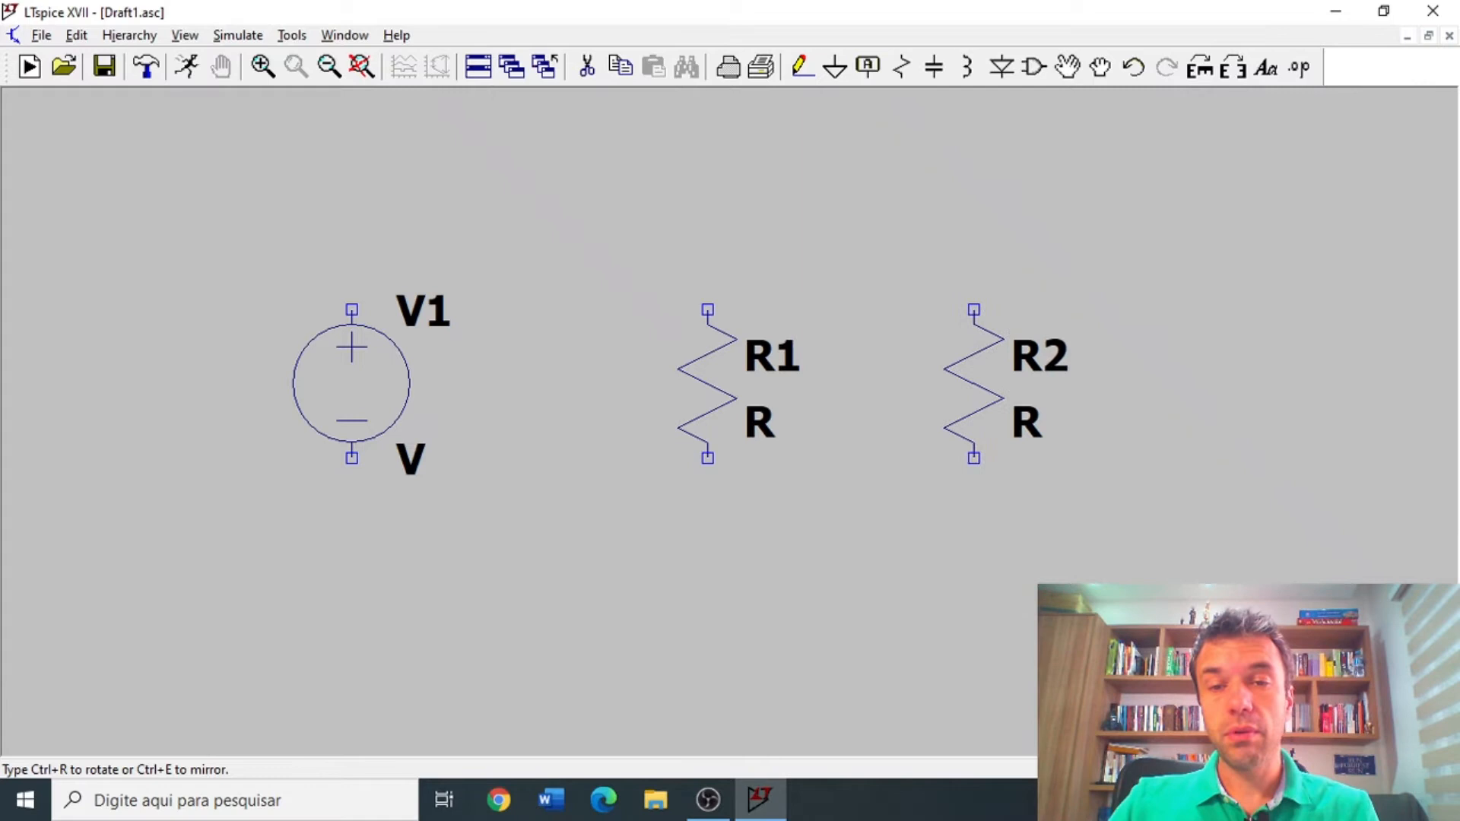
Place resistor R2 level with R1 on its far side from V1, and a rotated horizontal resistor R3 above, between R1 and R2.
{"action": "left_click", "coordinate": [1122, 381]}
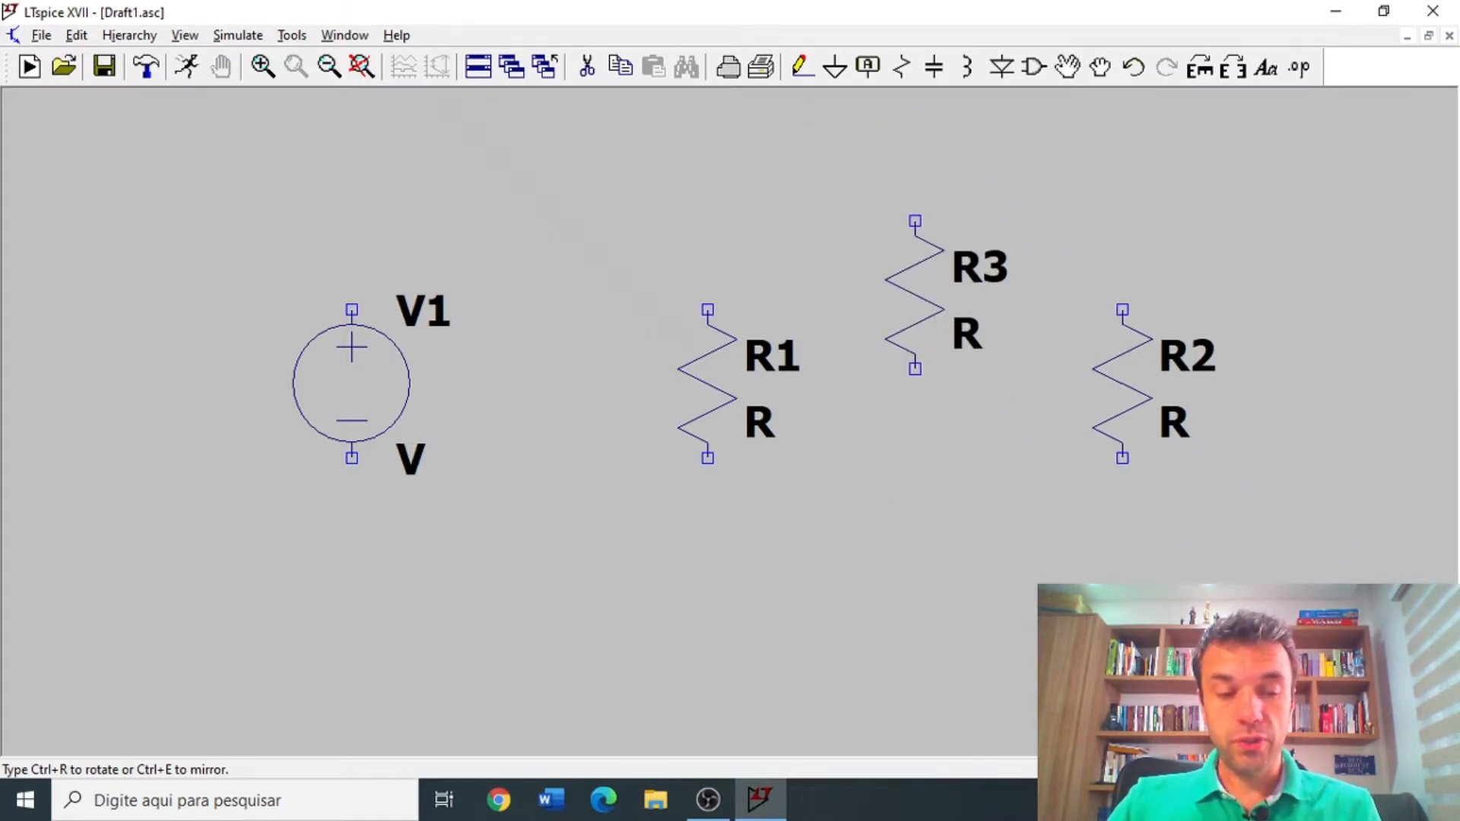
{"action": "key", "text": "ctrl+r"}
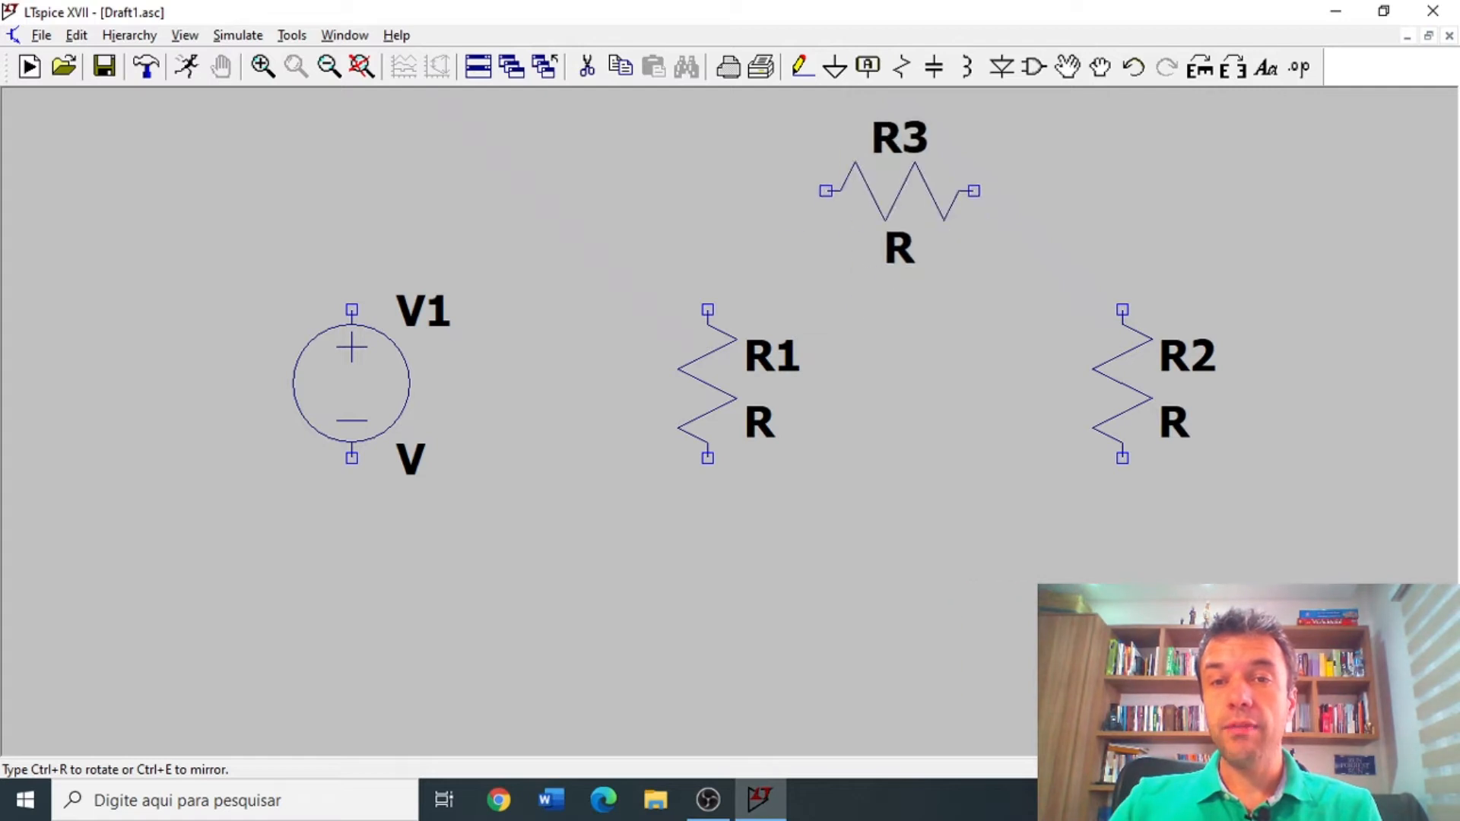
{"action": "left_click", "coordinate": [1199, 67]}
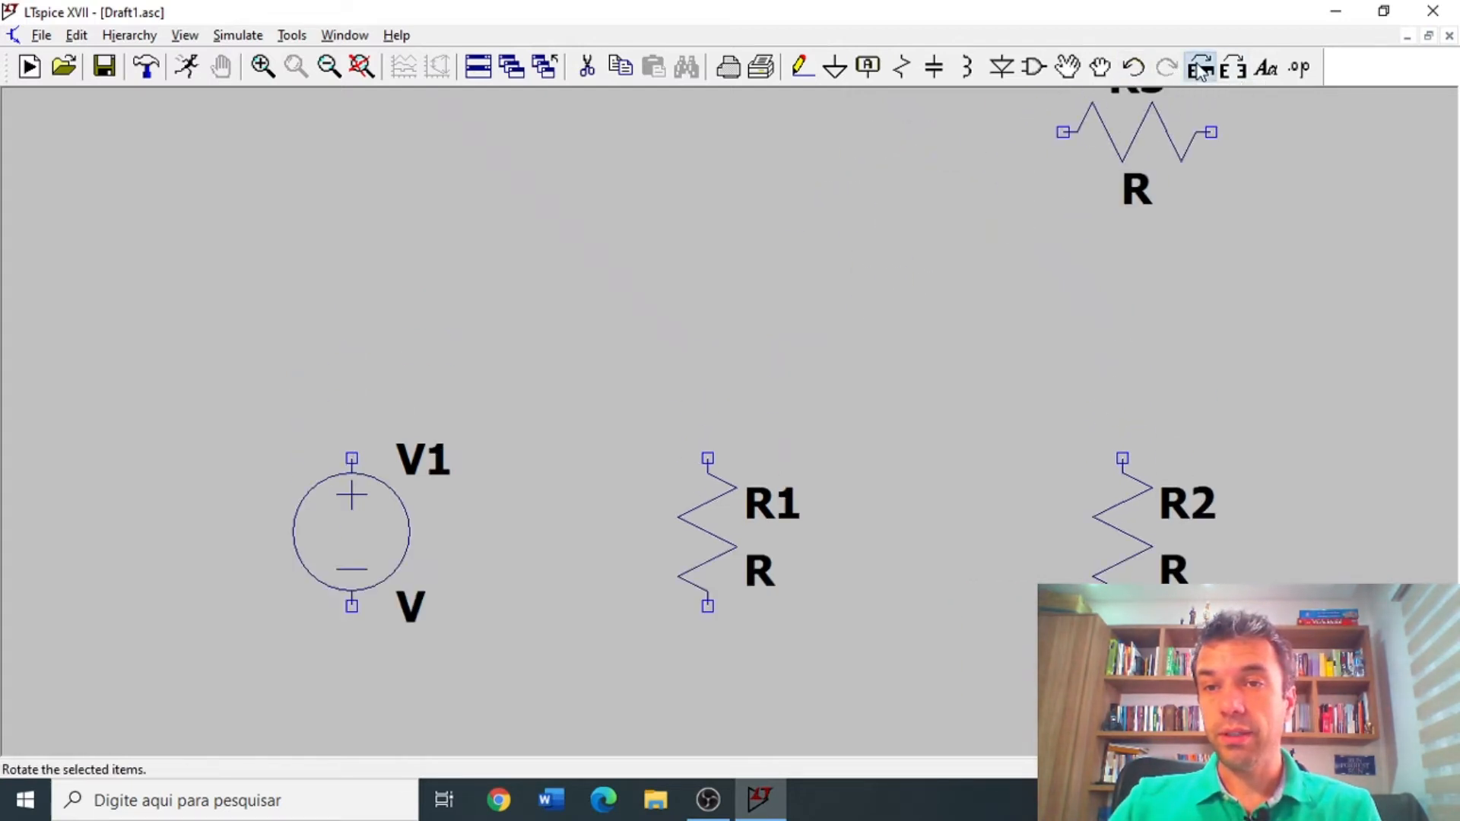
{"action": "left_click", "coordinate": [1198, 67]}
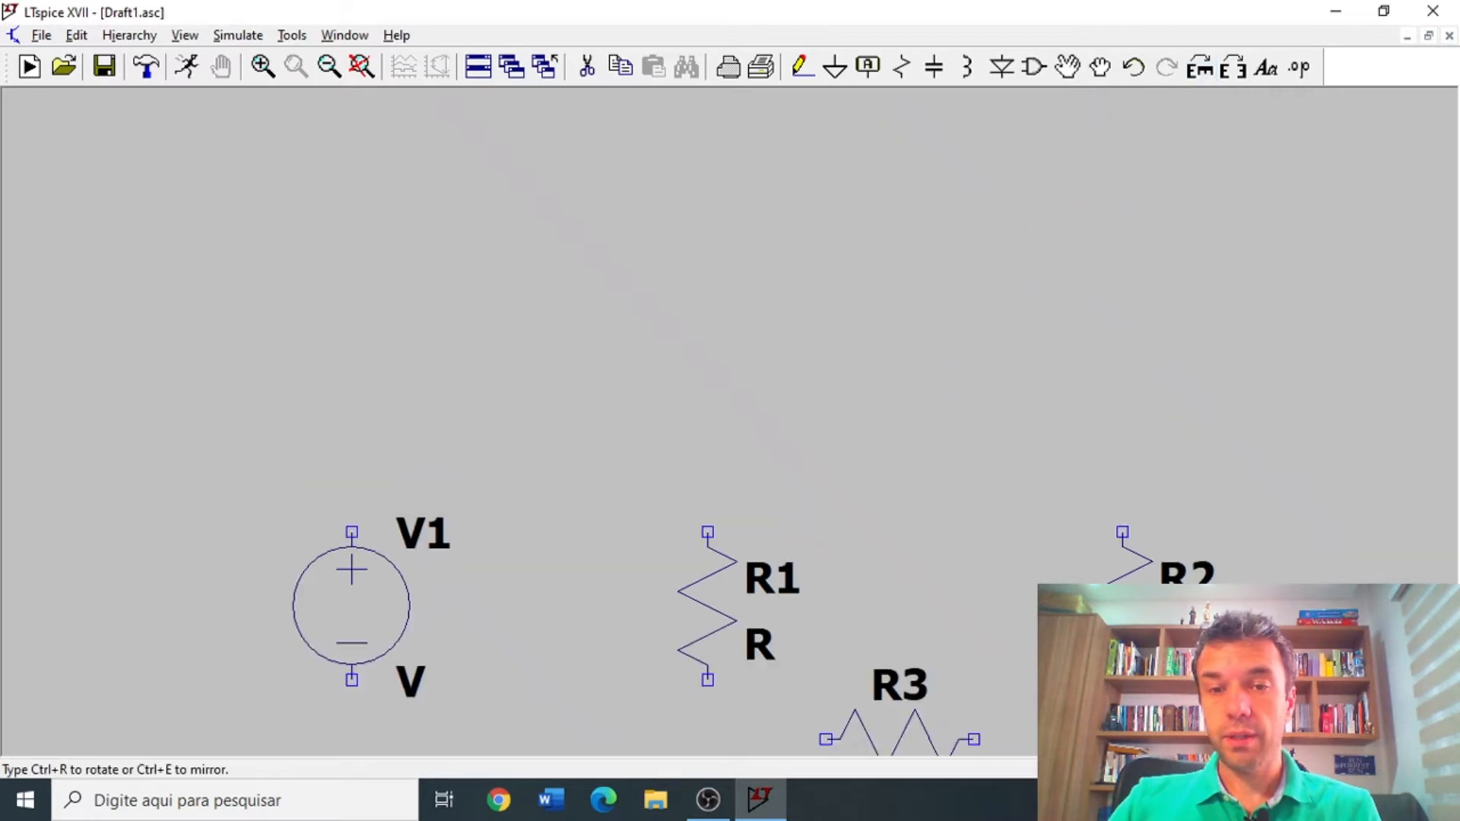
{"action": "left_click", "coordinate": [929, 376]}
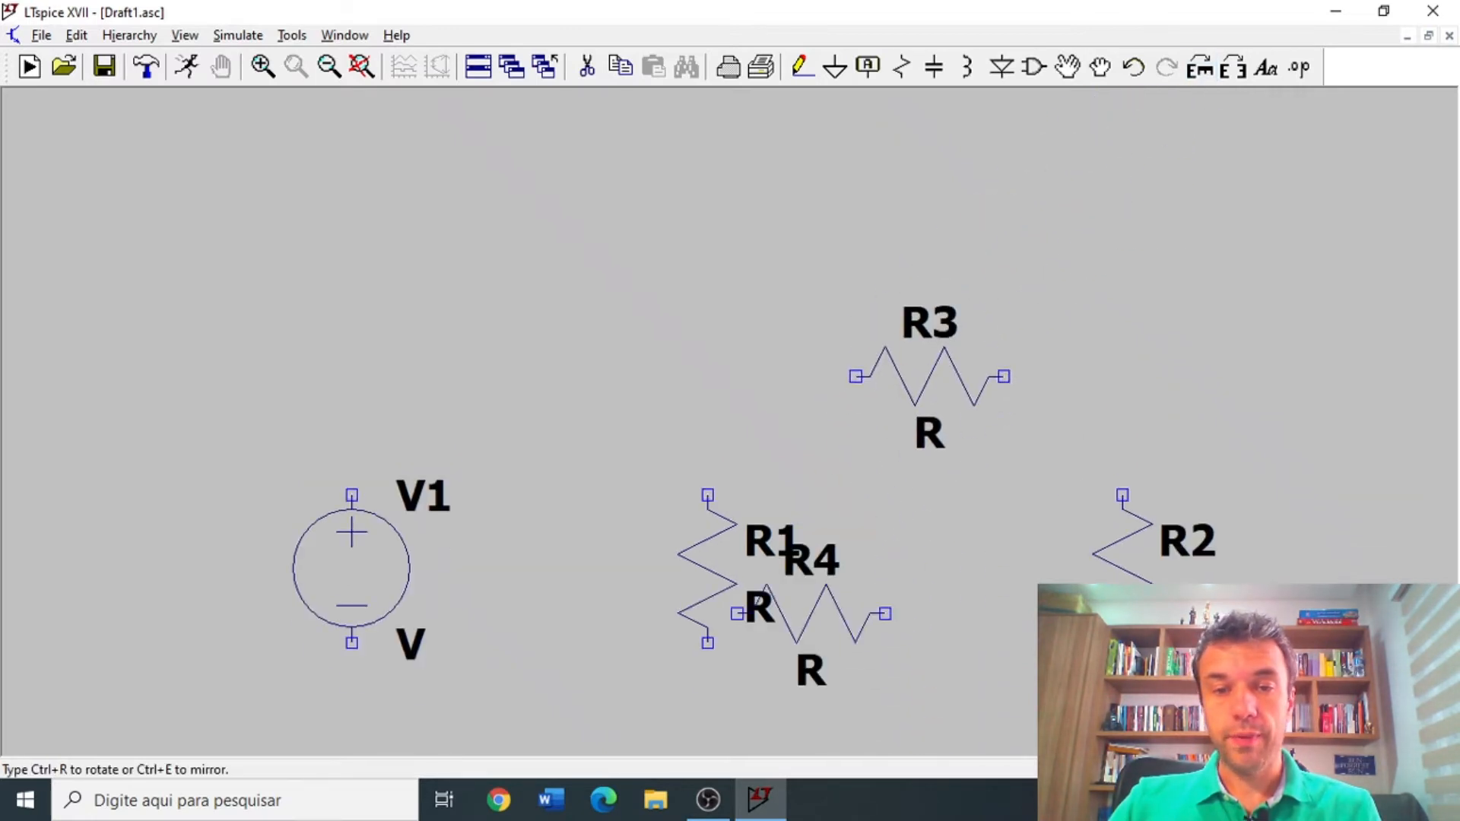
{"action": "key", "text": "space"}
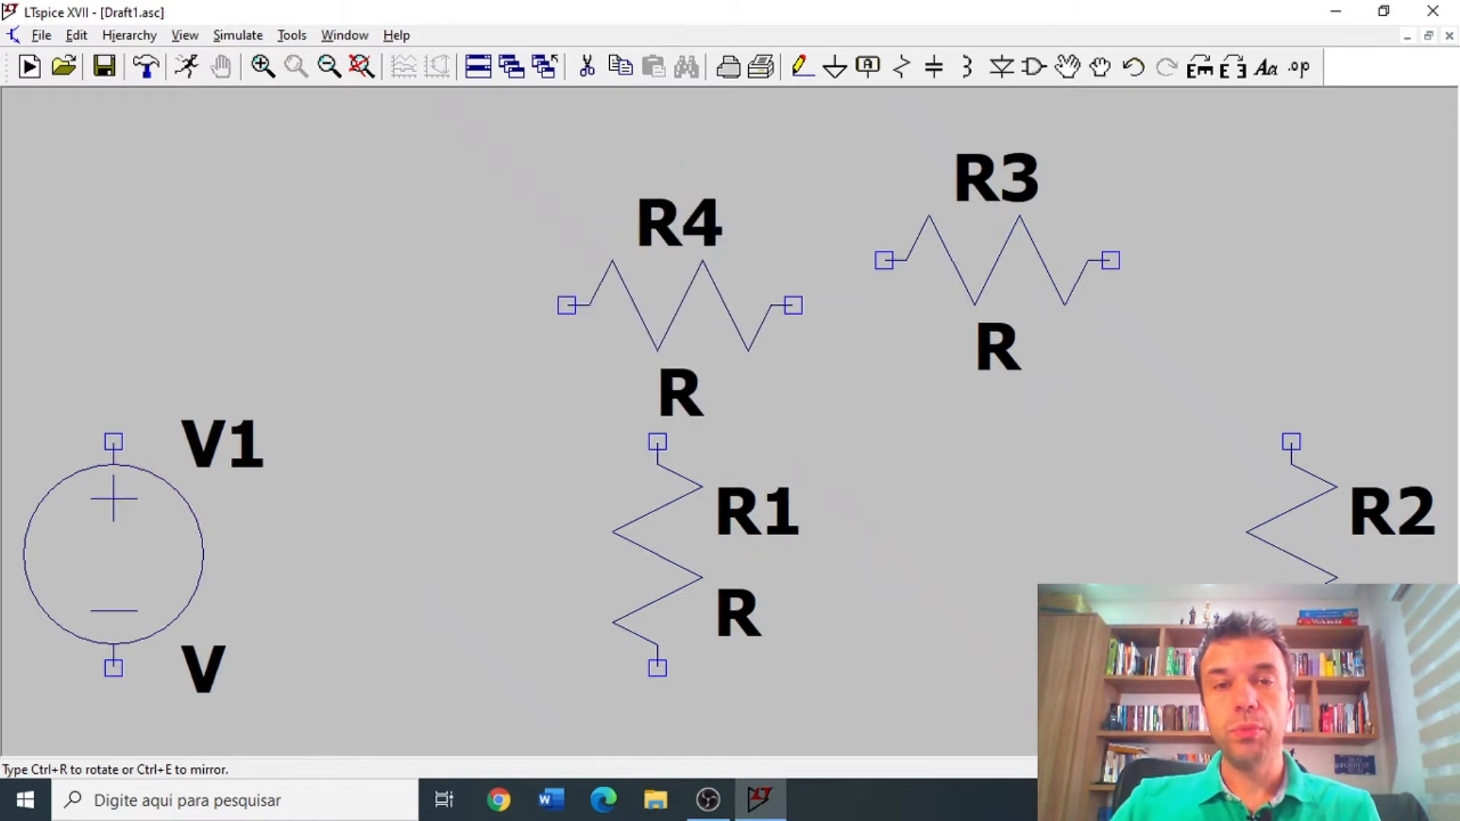
{"action": "key", "text": "Escape"}
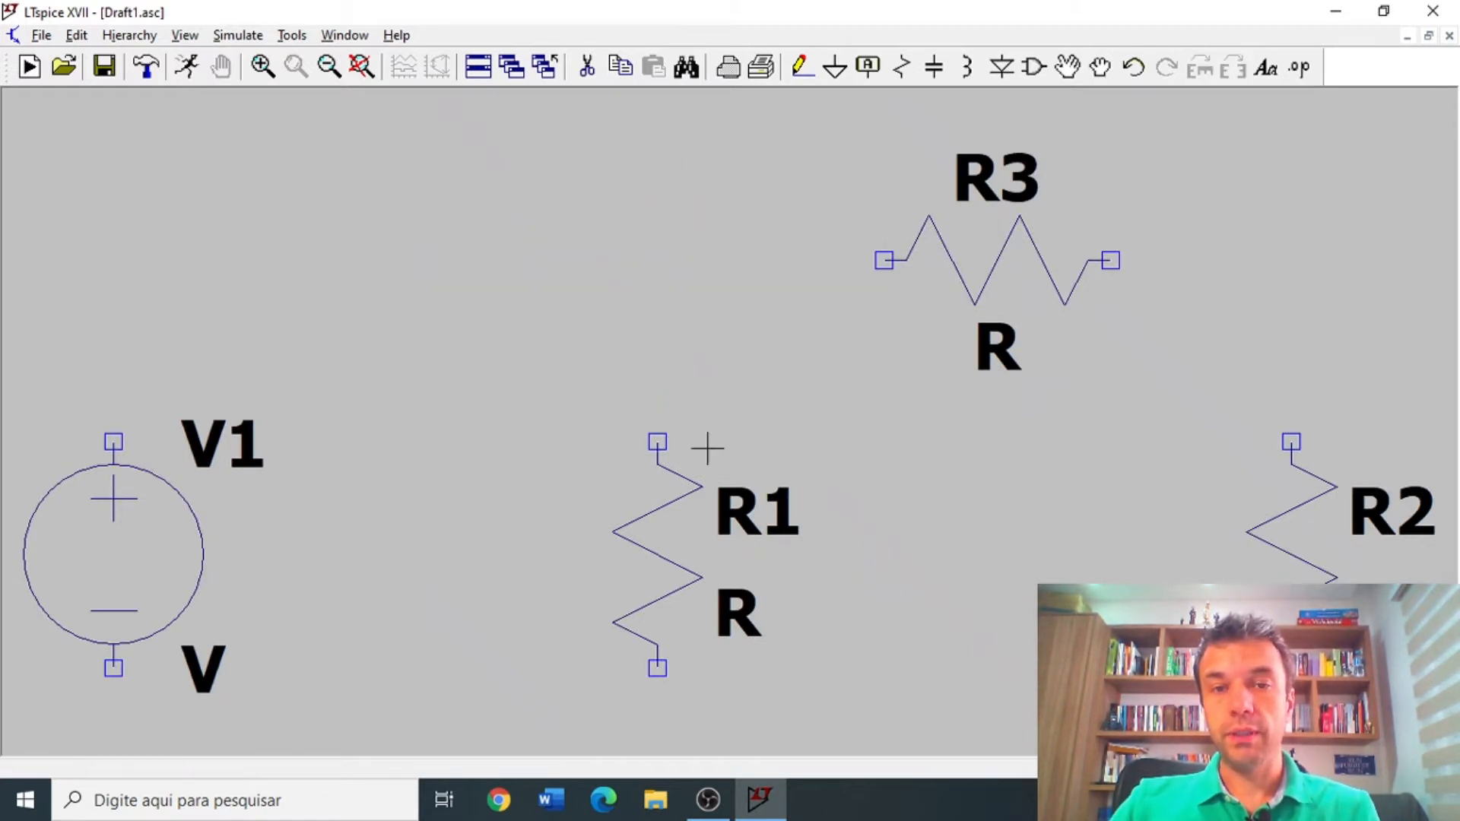
Wire V1's positive terminal to the near end of R3, and R3's other end to the upper terminal of R2.
{"action": "scroll", "coordinate": [707, 448], "scroll_direction": "down", "scroll_amount": 8}
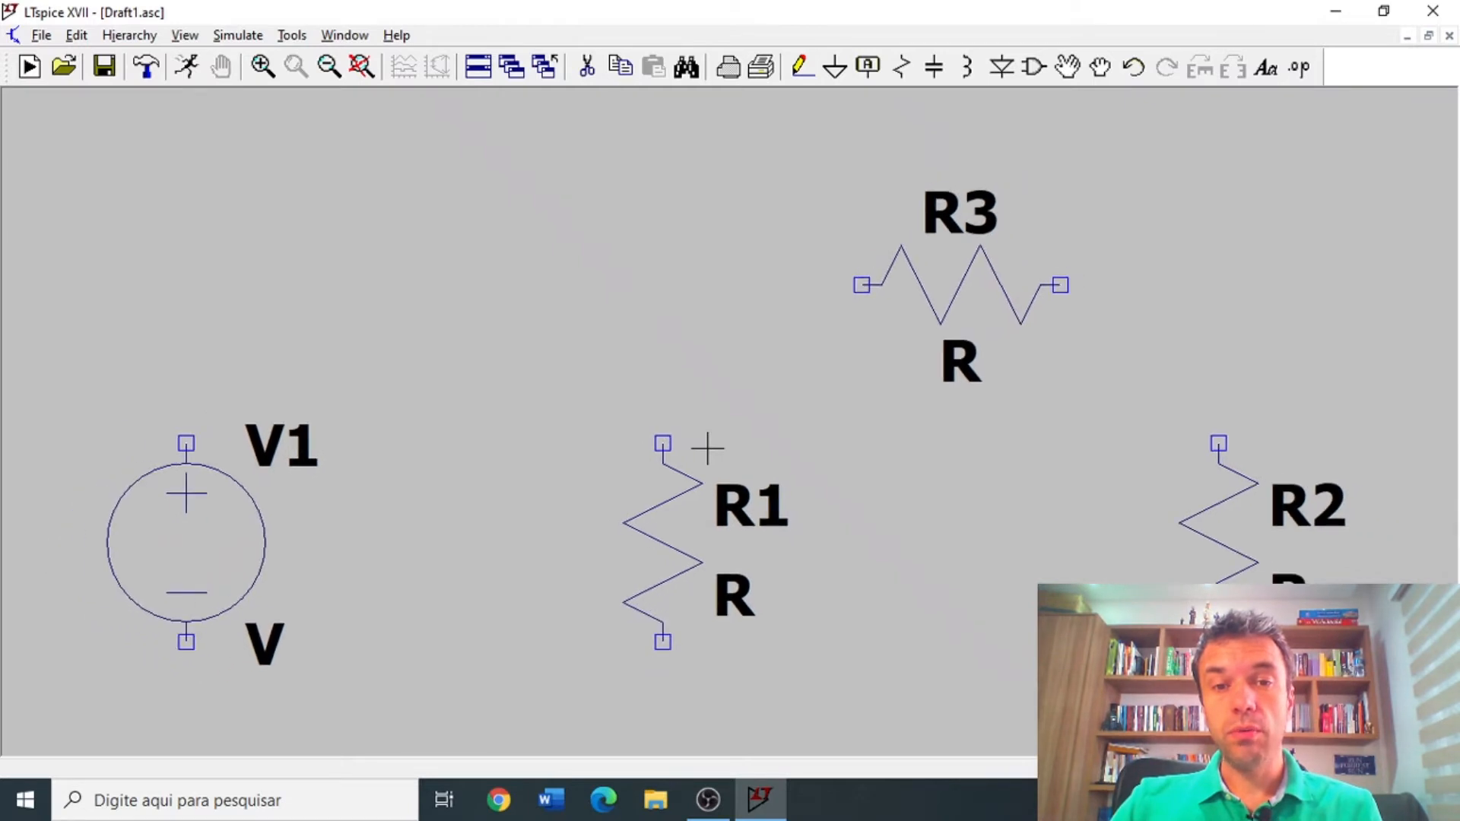
{"action": "scroll", "coordinate": [707, 448], "scroll_direction": "up", "scroll_amount": 10}
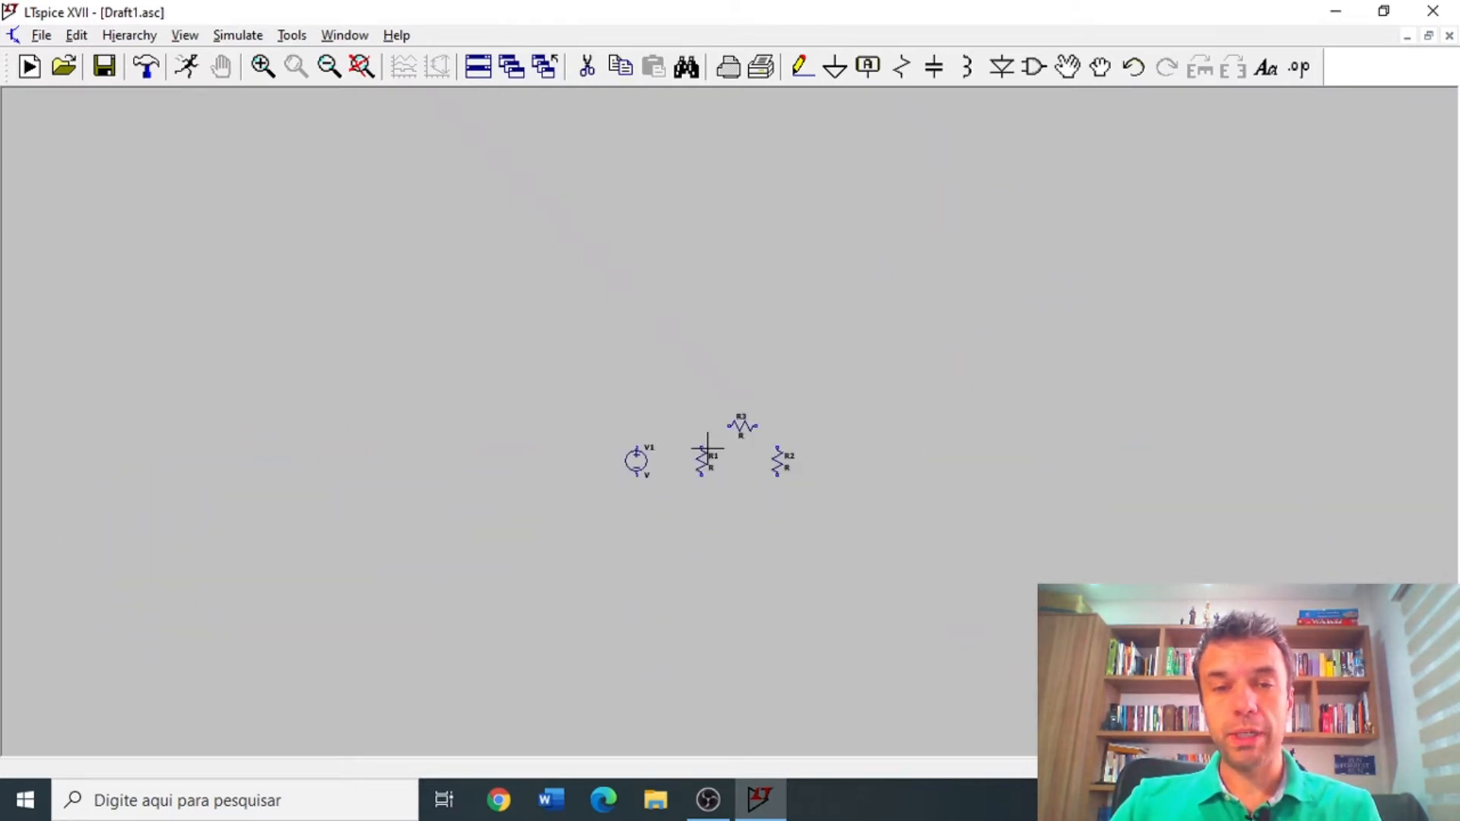
{"action": "scroll", "coordinate": [707, 448], "scroll_direction": "down", "scroll_amount": 5}
{"action": "scroll", "coordinate": [707, 449], "scroll_direction": "up", "scroll_amount": 1}
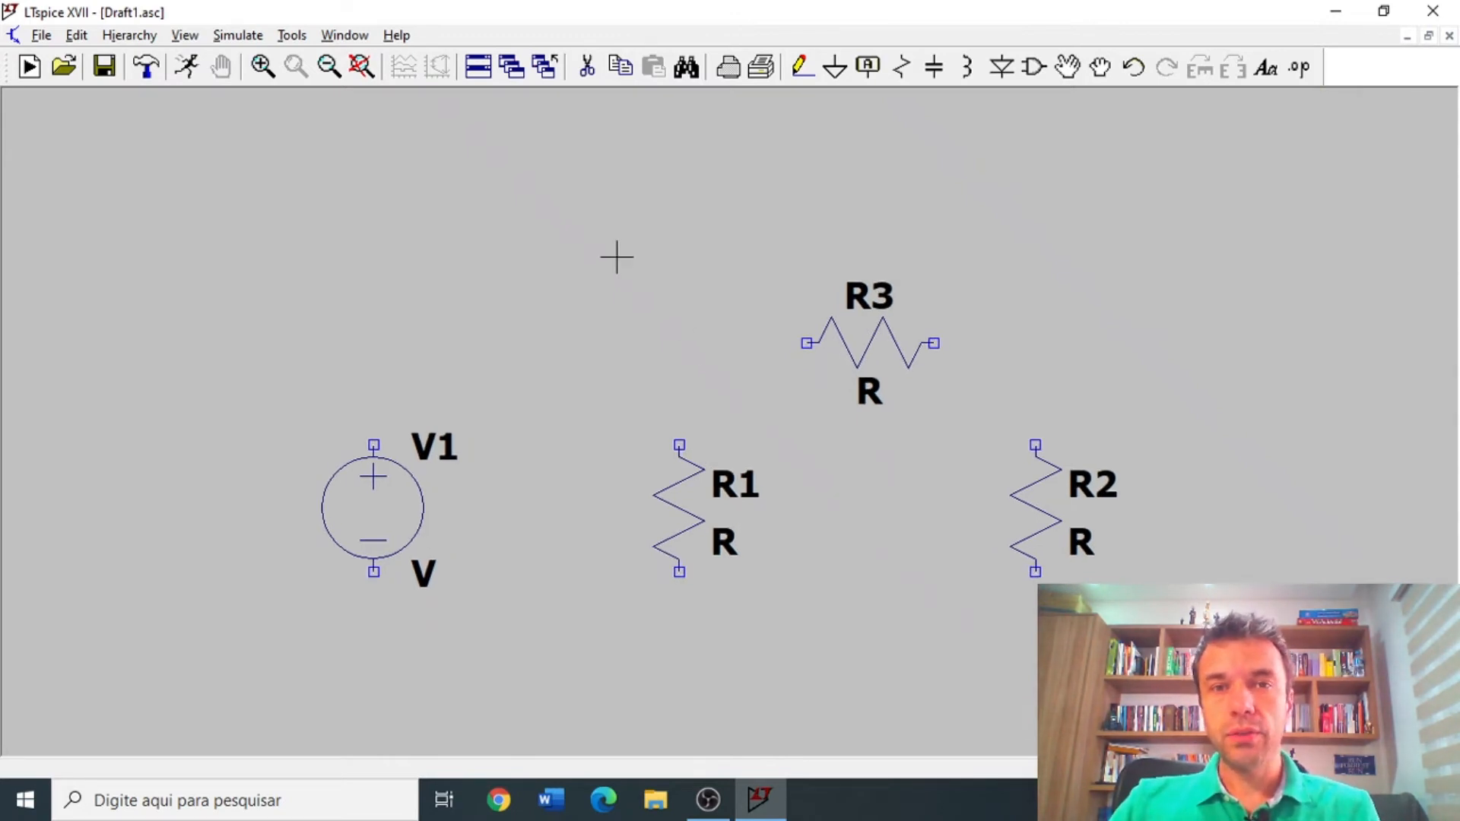
{"action": "left_click", "coordinate": [809, 68]}
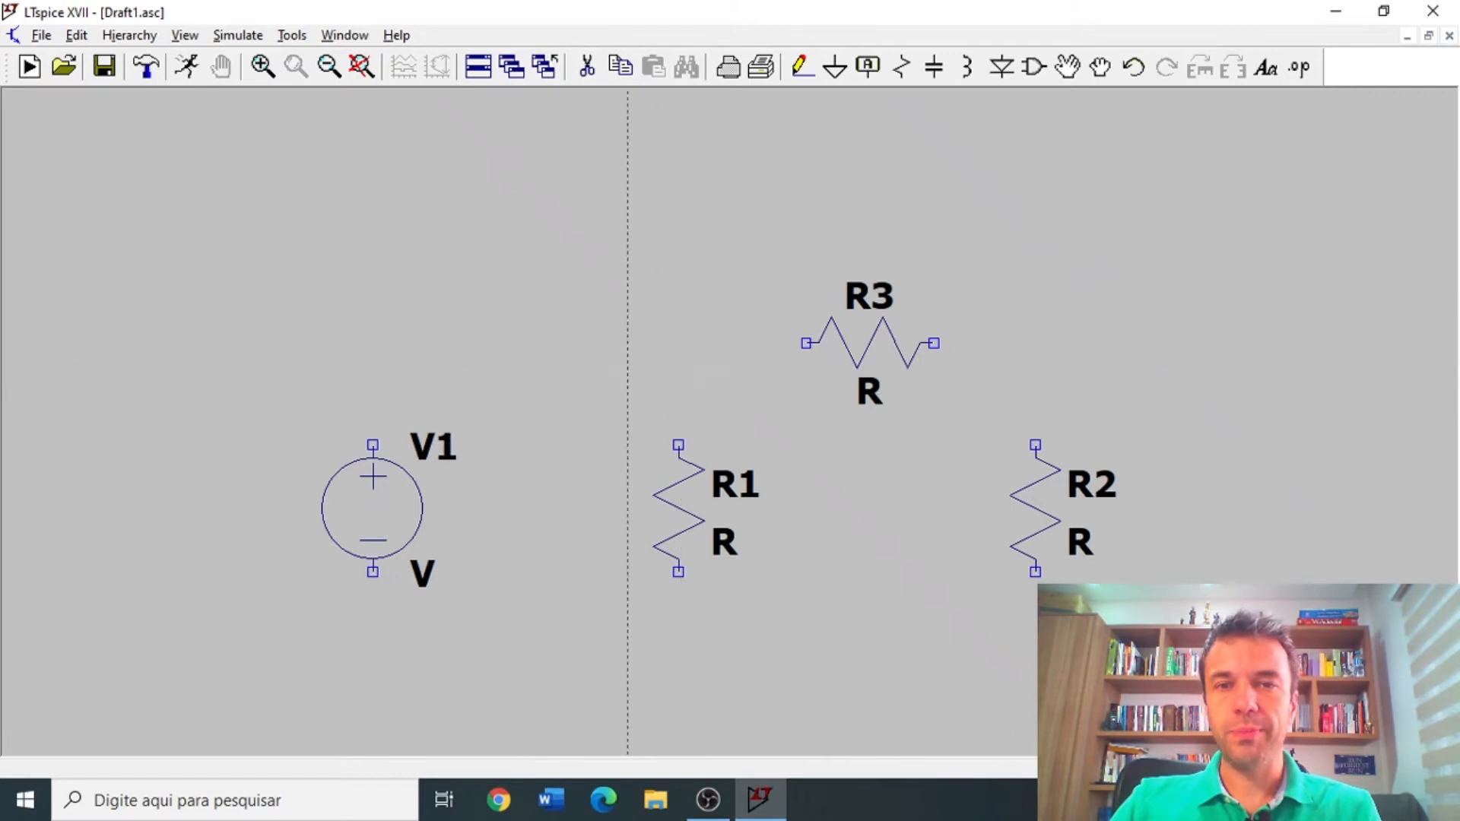
{"action": "left_click", "coordinate": [373, 445]}
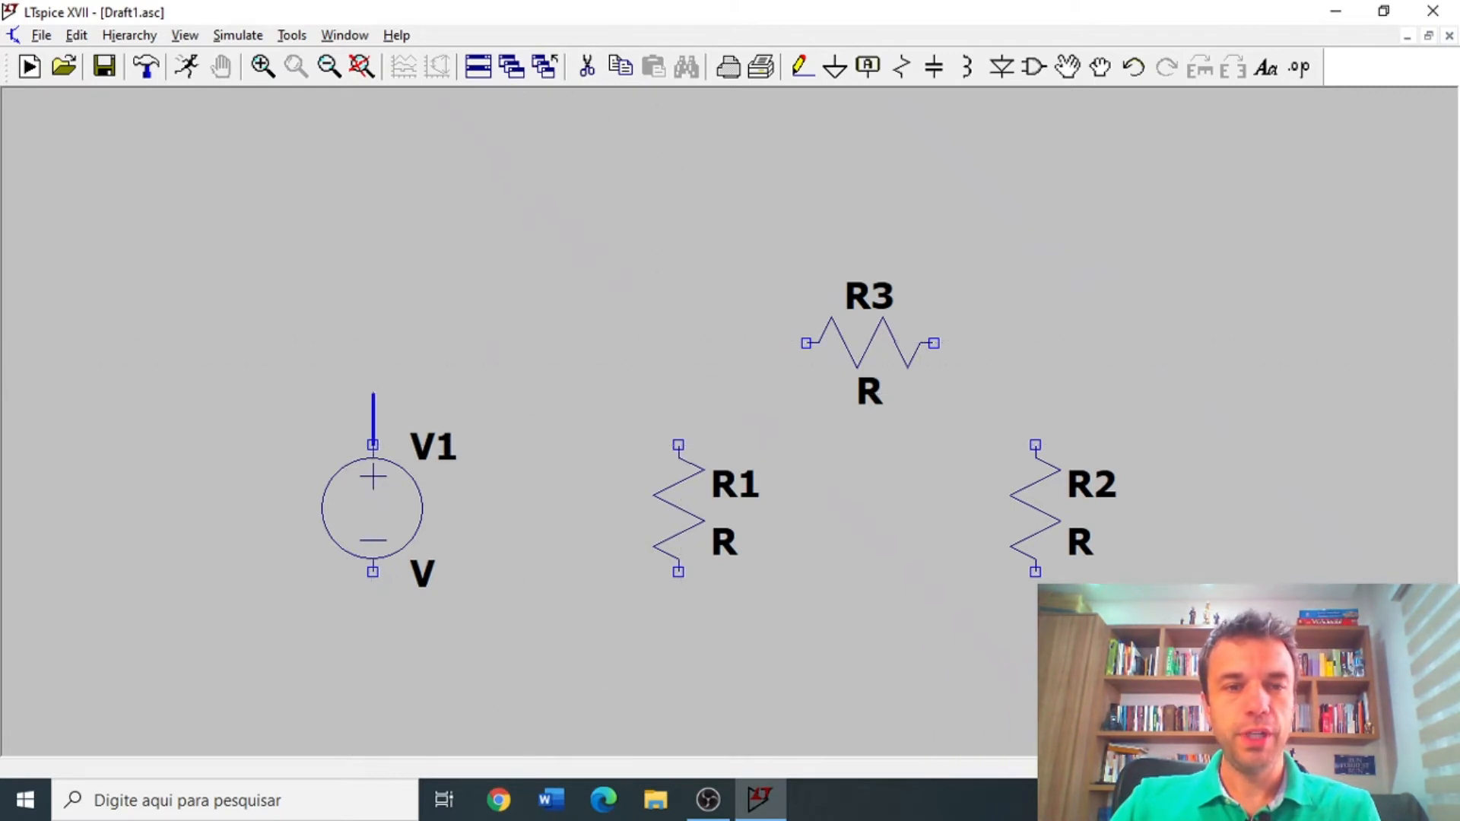
{"action": "left_click", "coordinate": [806, 342]}
{"action": "left_click", "coordinate": [934, 343]}
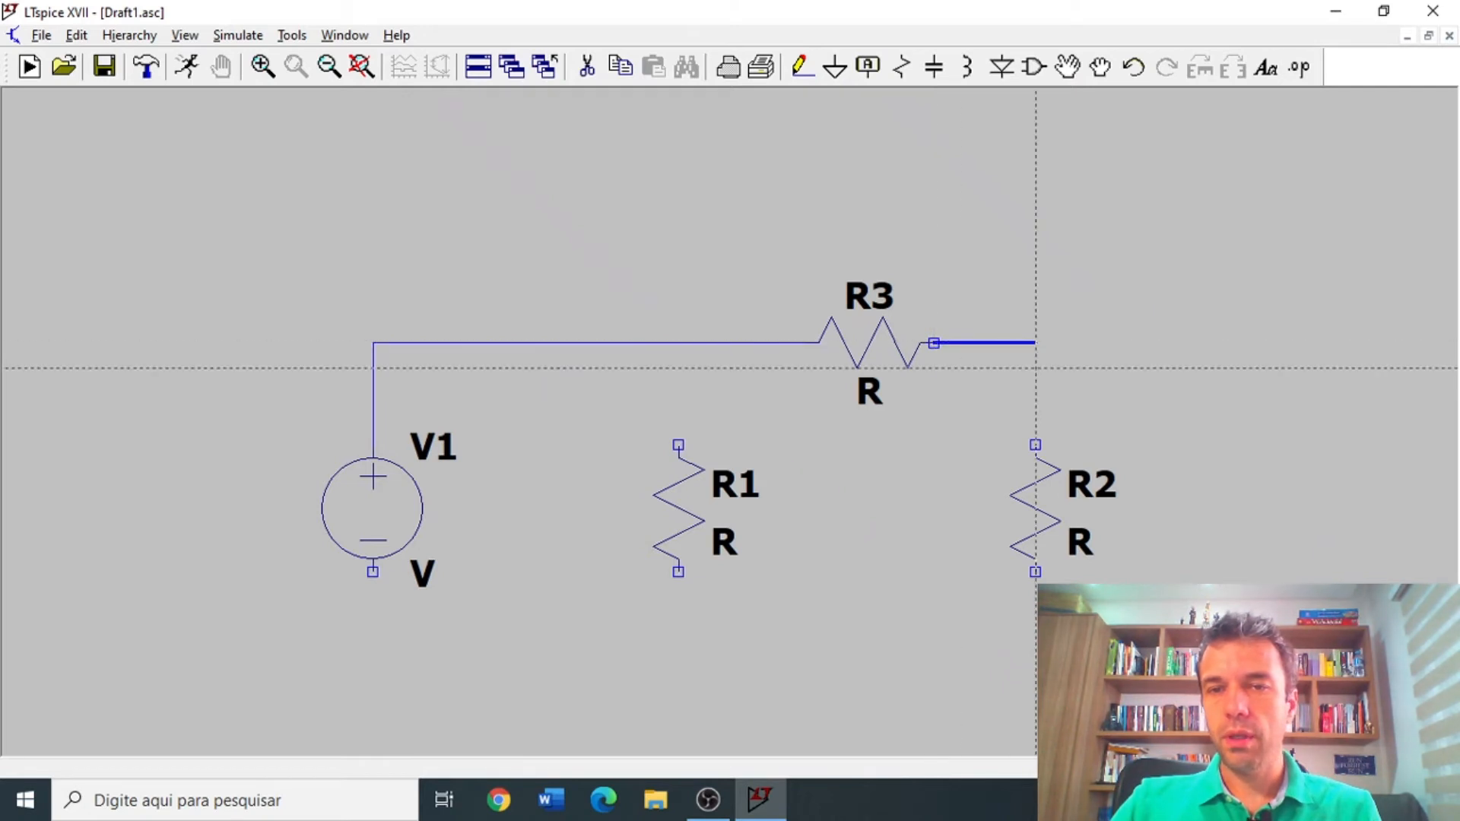
{"action": "left_click", "coordinate": [1036, 445]}
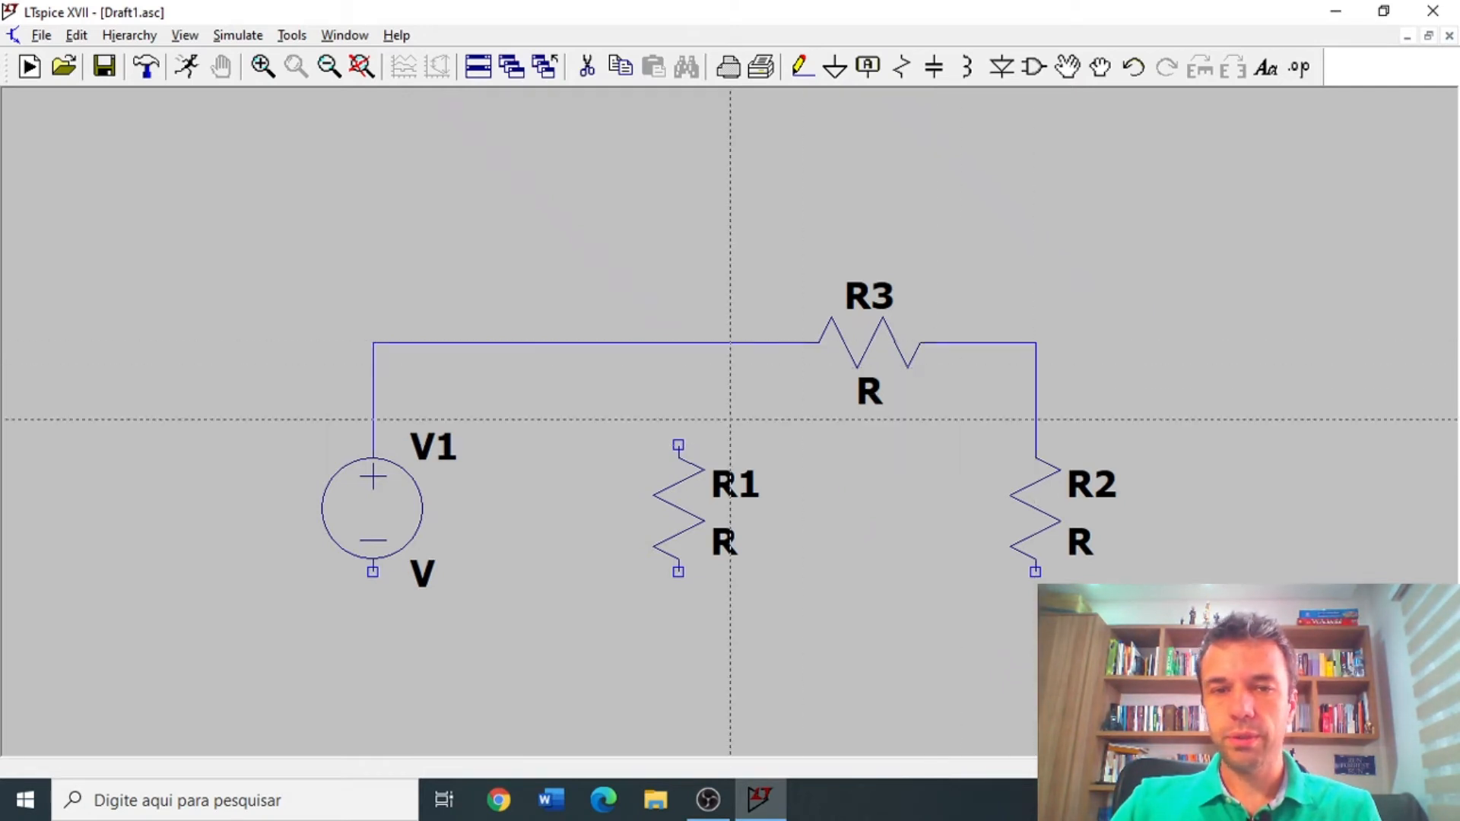
Wire the upper terminal of R1 to the horizontal wire between V1 and R3.
{"action": "left_click", "coordinate": [678, 445]}
{"action": "left_click", "coordinate": [678, 342]}
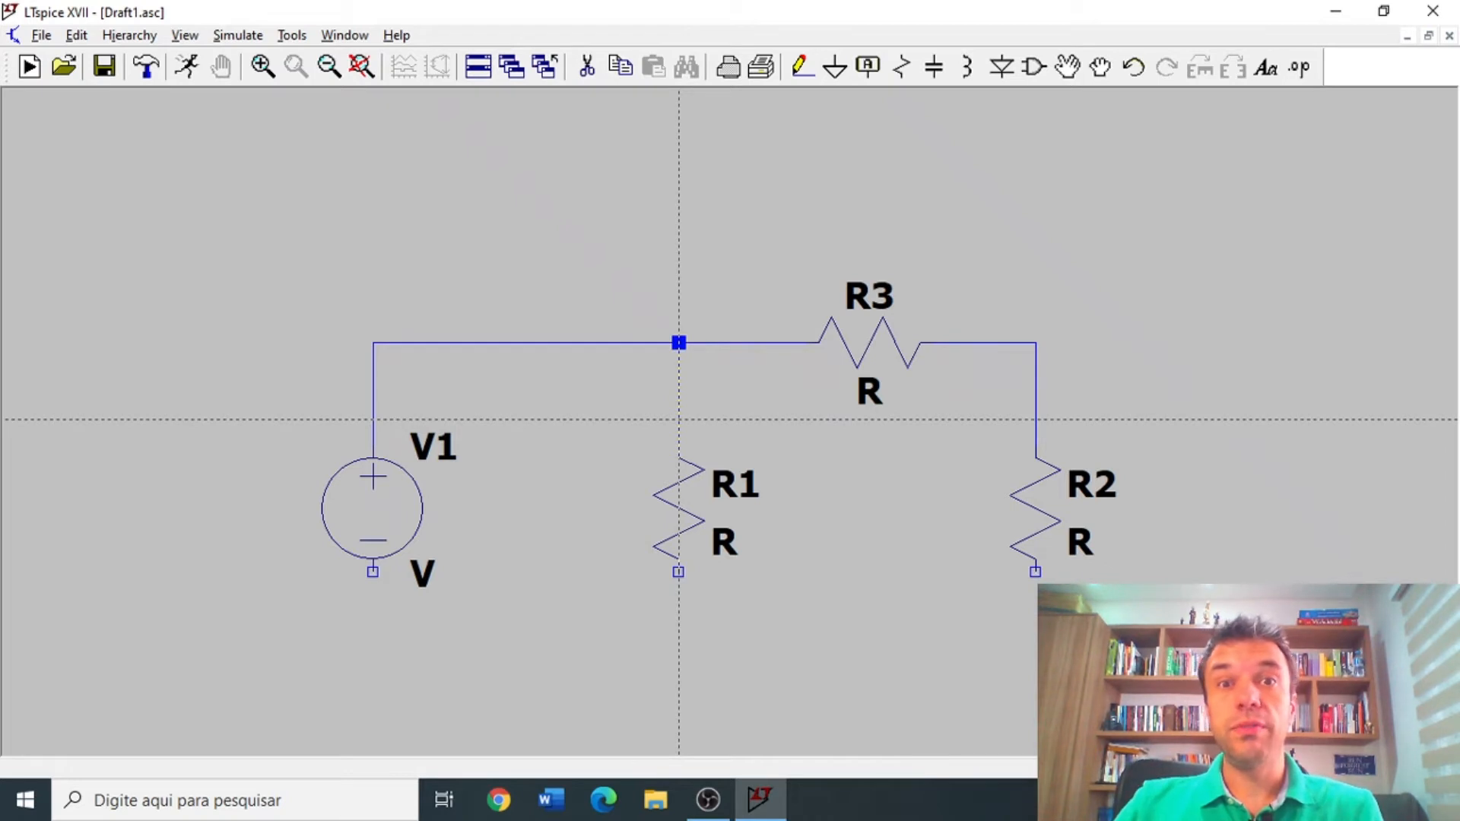
{"action": "left_click", "coordinate": [679, 456]}
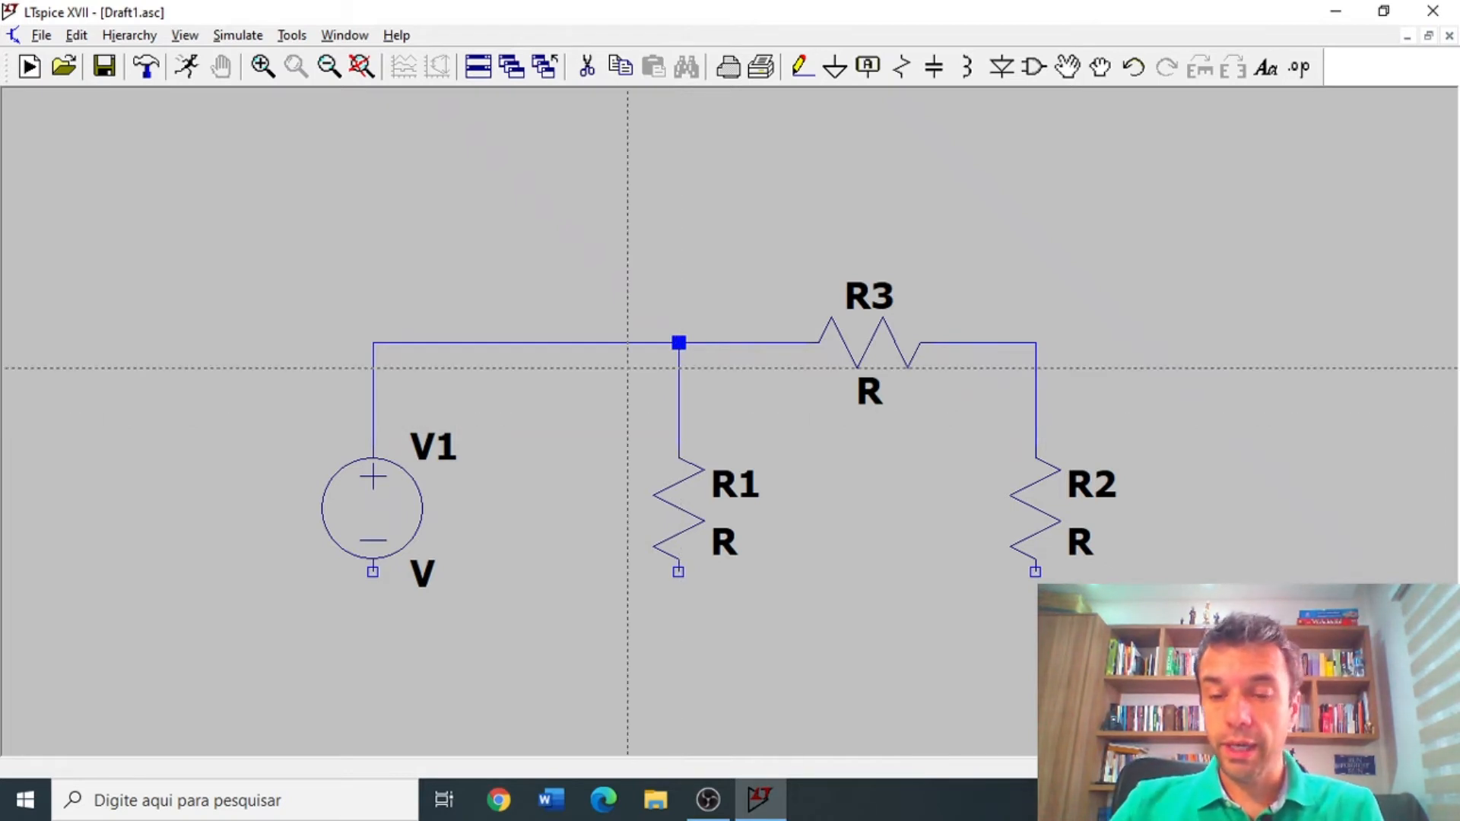
Delete the wire above R1 and the horizontal wire segments between V1 and R3.
{"action": "key", "text": "Delete"}
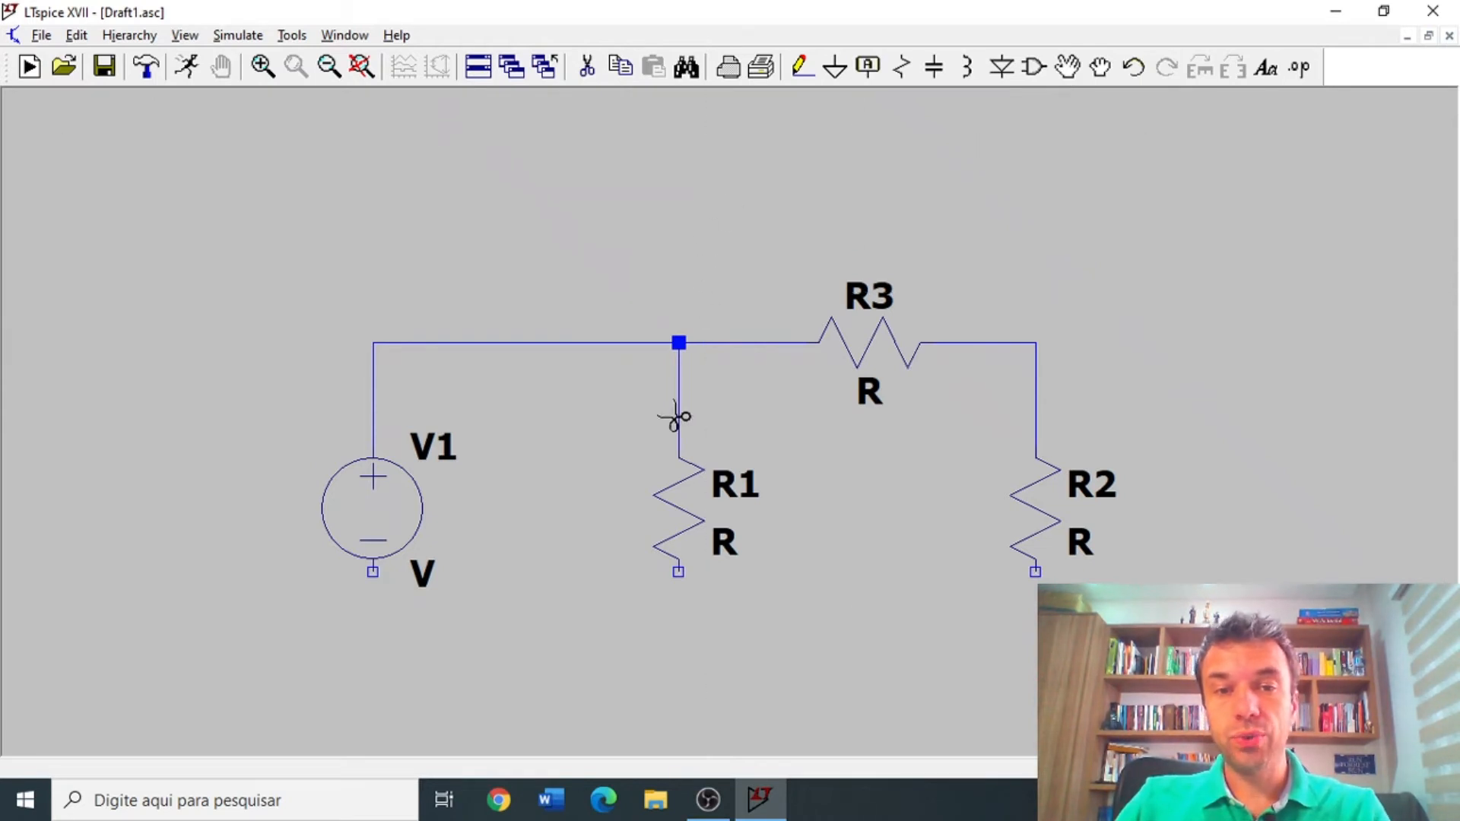
{"action": "left_click", "coordinate": [679, 387]}
{"action": "left_click", "coordinate": [684, 343]}
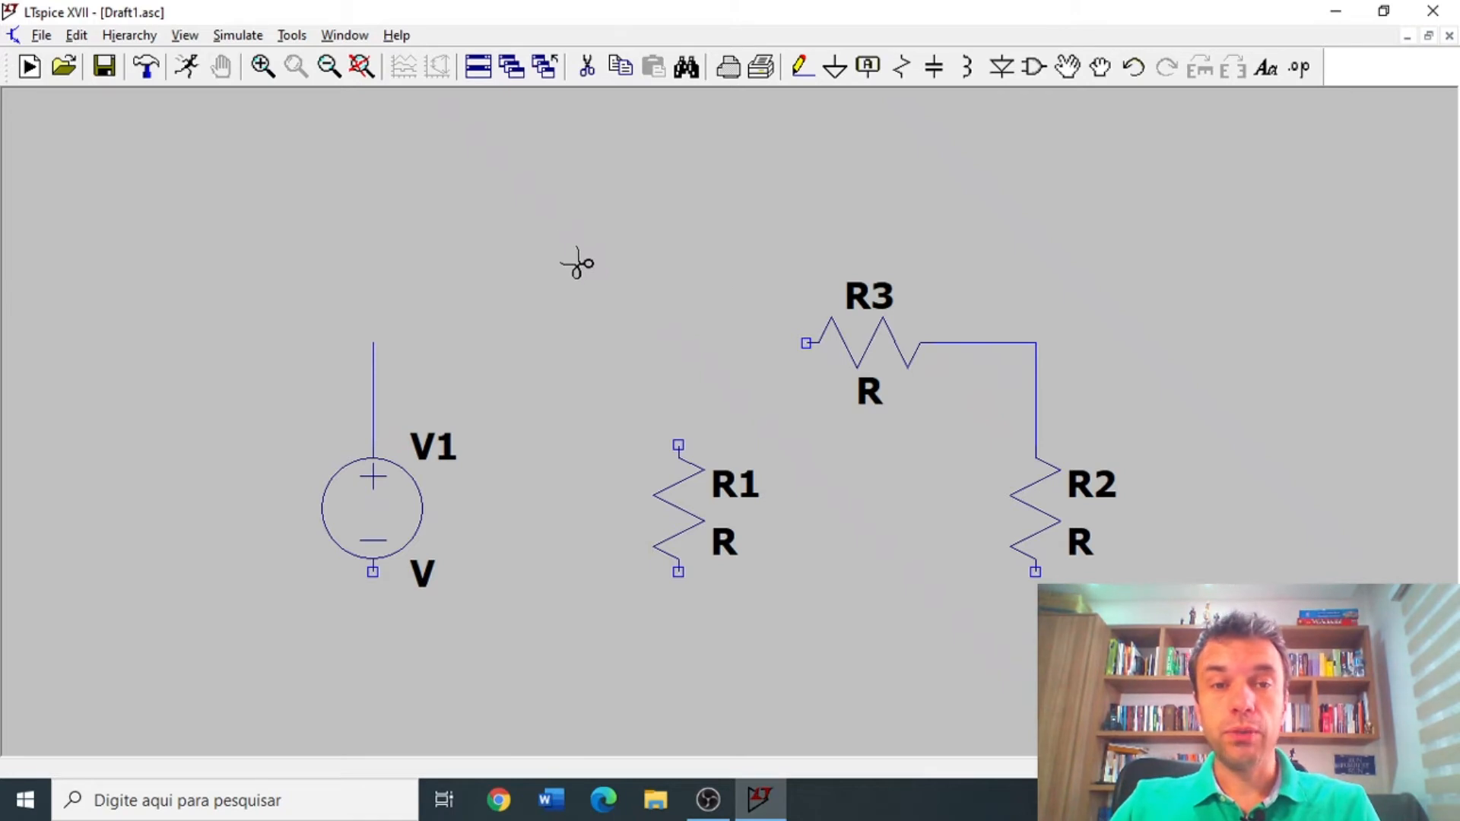
{"action": "key", "text": "Escape"}
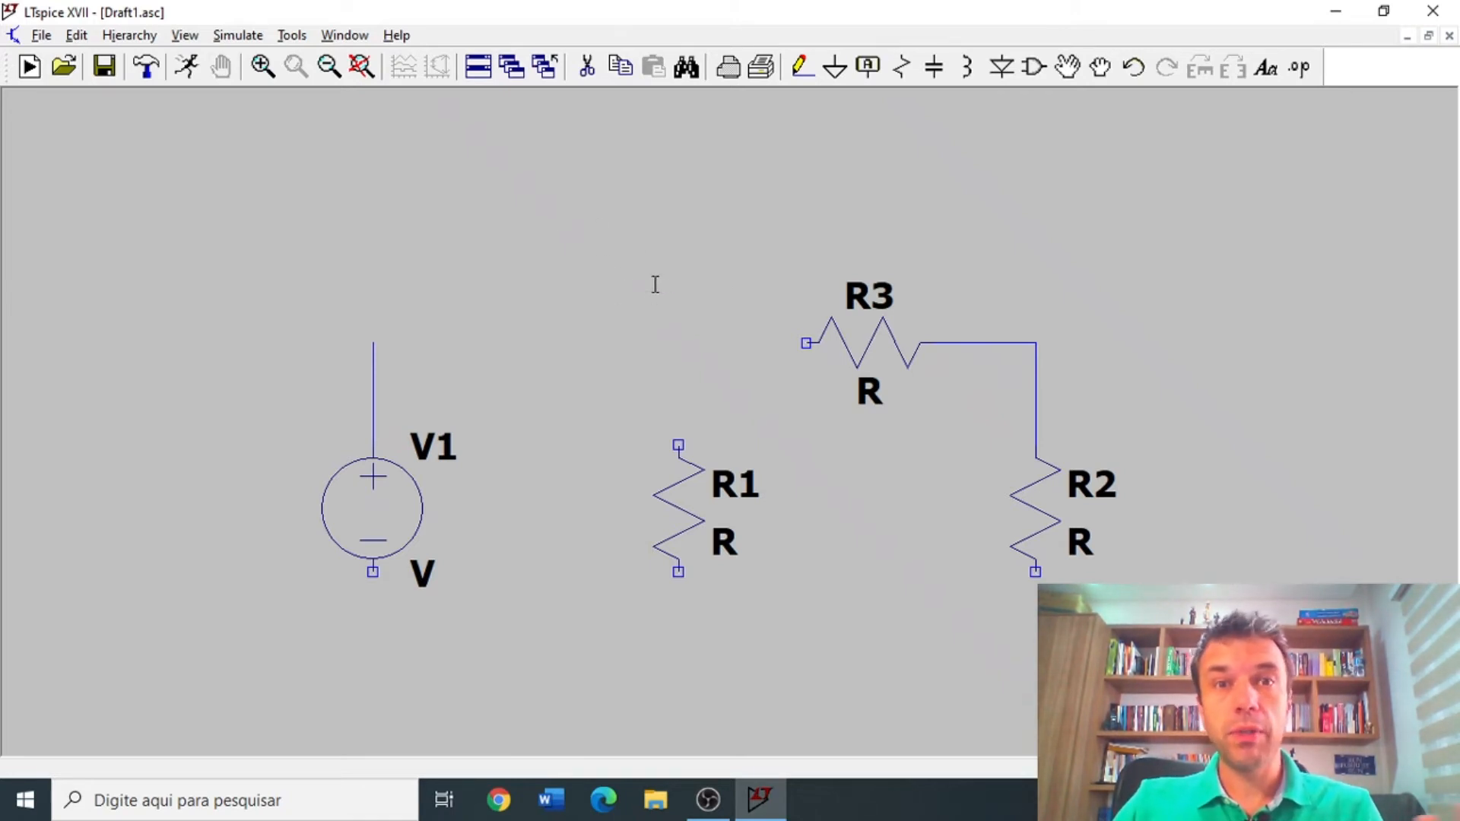
Redraw the horizontal wire from V1's vertical wire to R3 and reconnect R1's upper terminal to it.
{"action": "key", "text": "F3"}
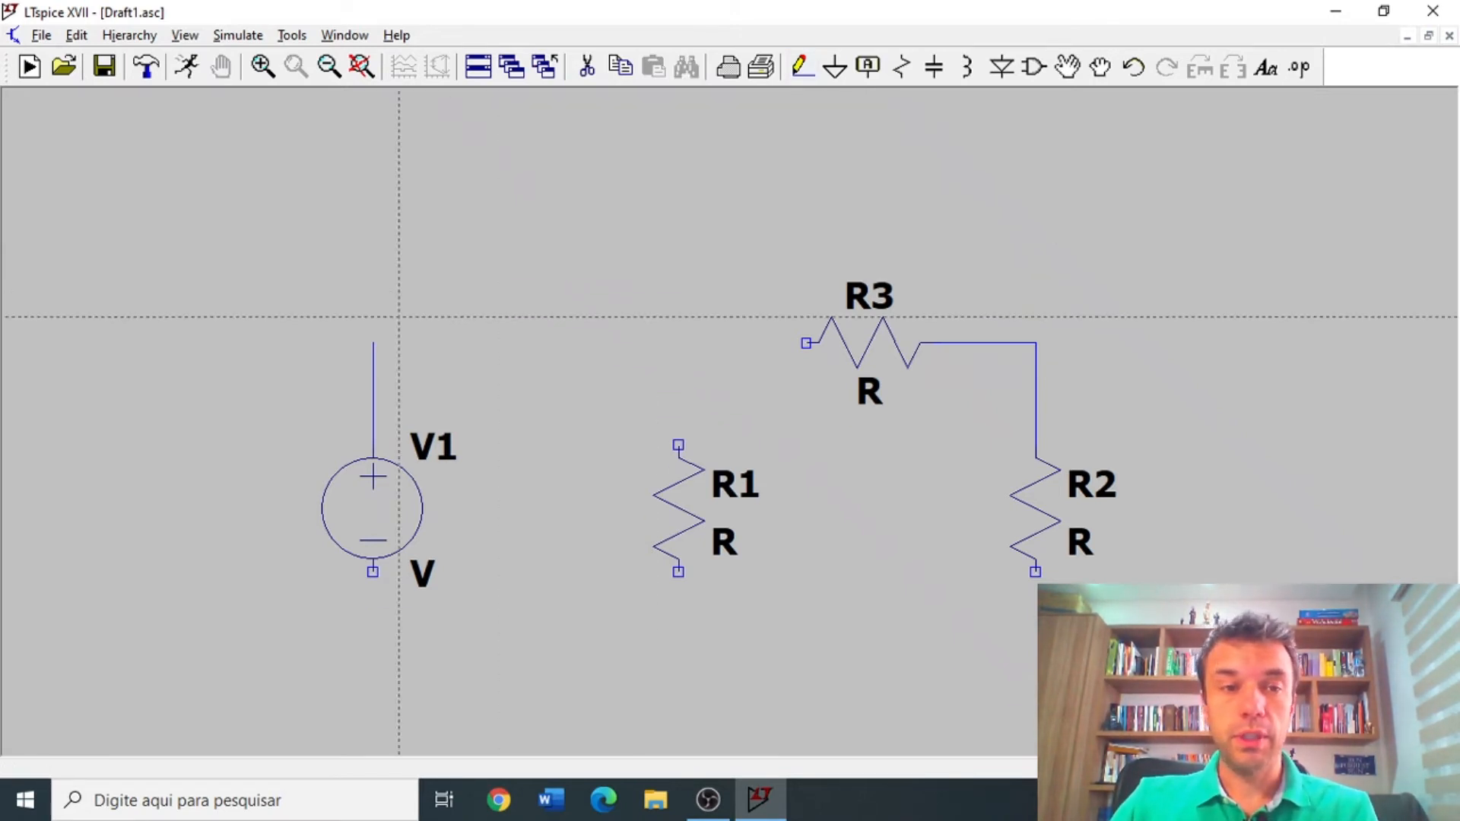
{"action": "left_click", "coordinate": [806, 342]}
{"action": "left_click", "coordinate": [678, 445]}
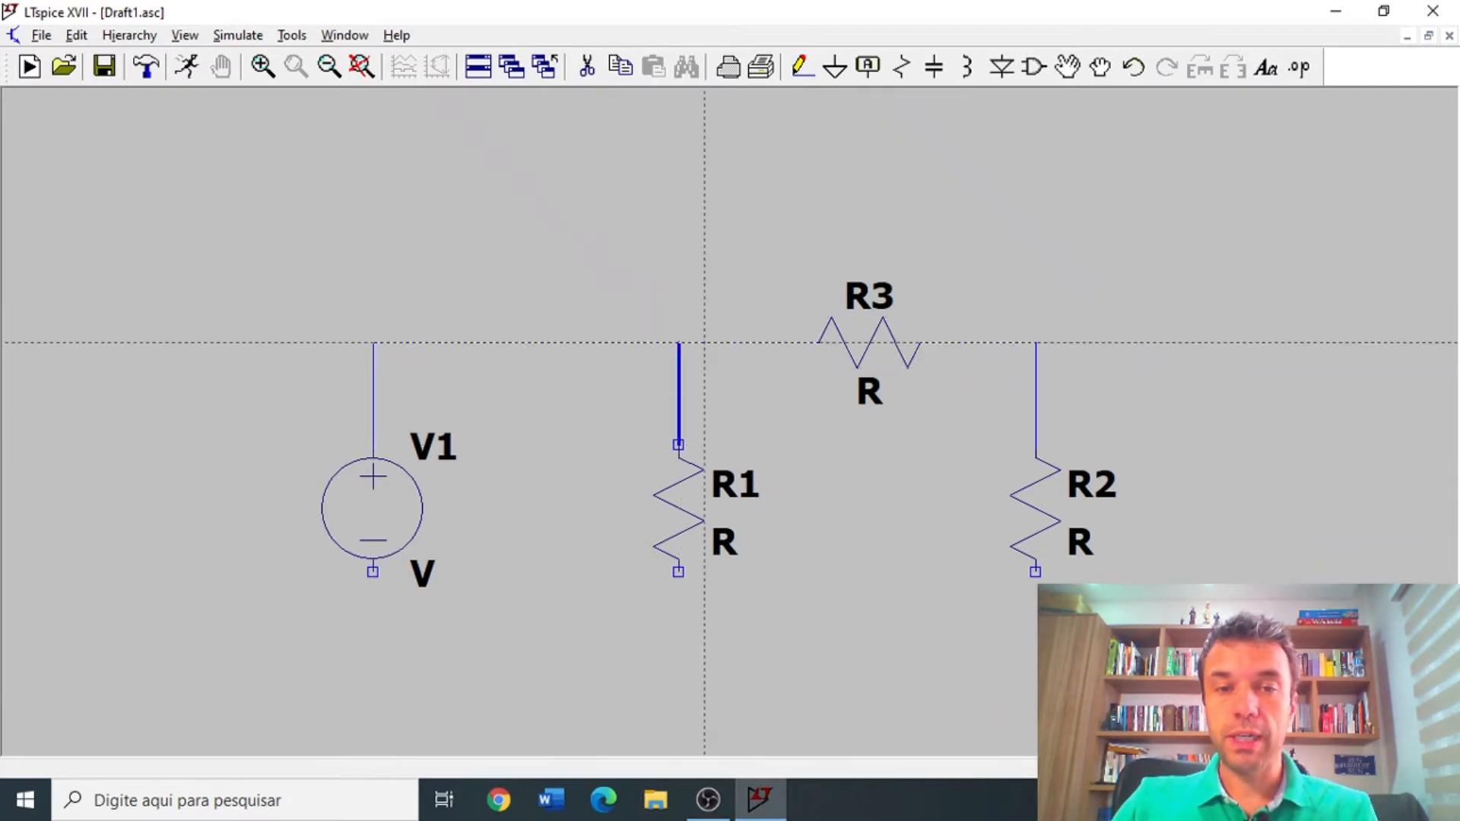
{"action": "left_click", "coordinate": [678, 342]}
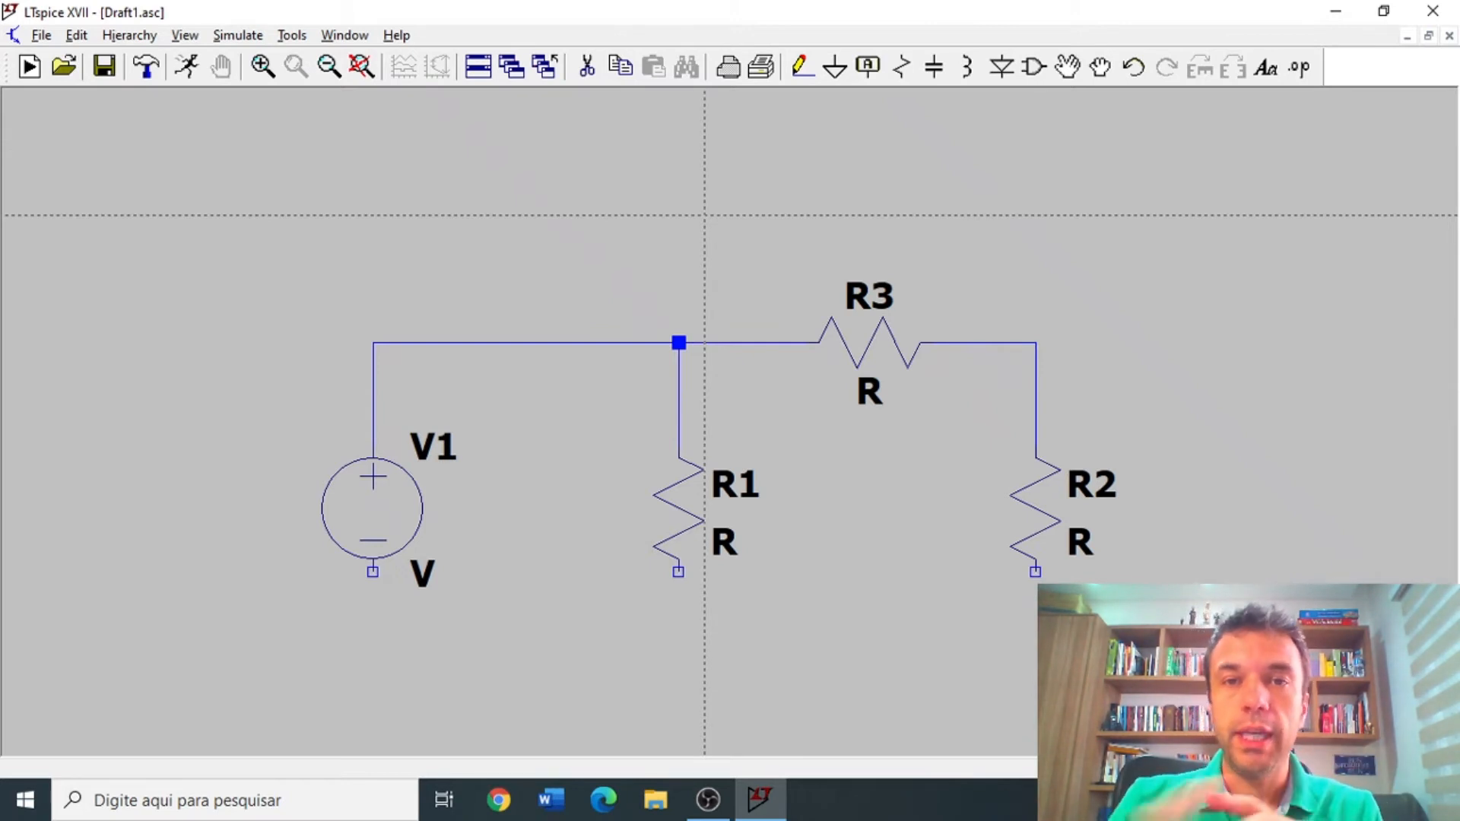
Place a single ground symbol below R1, in line with it and unconnected.
{"action": "left_click", "coordinate": [834, 79]}
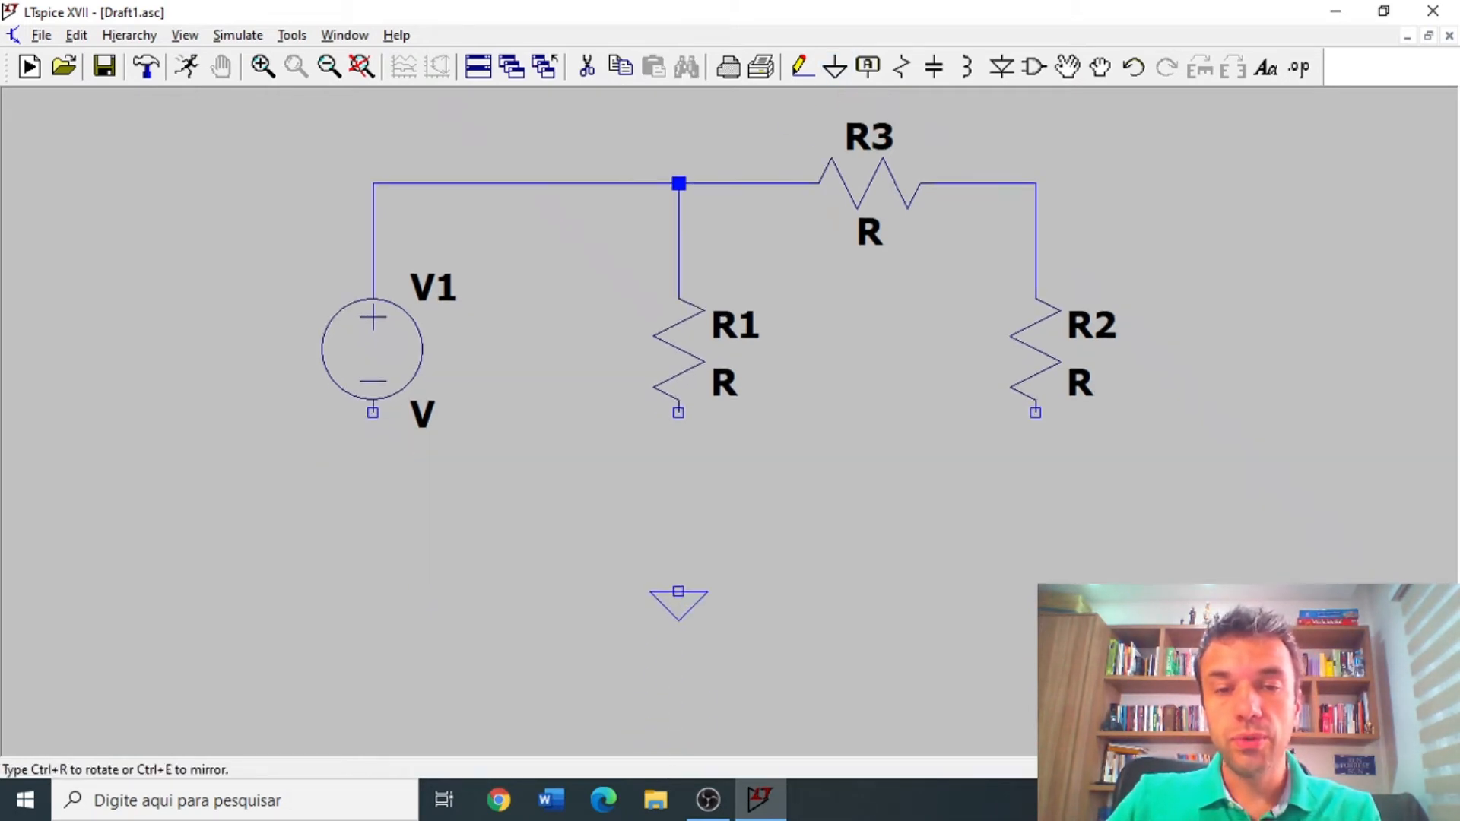
{"action": "left_click", "coordinate": [678, 591]}
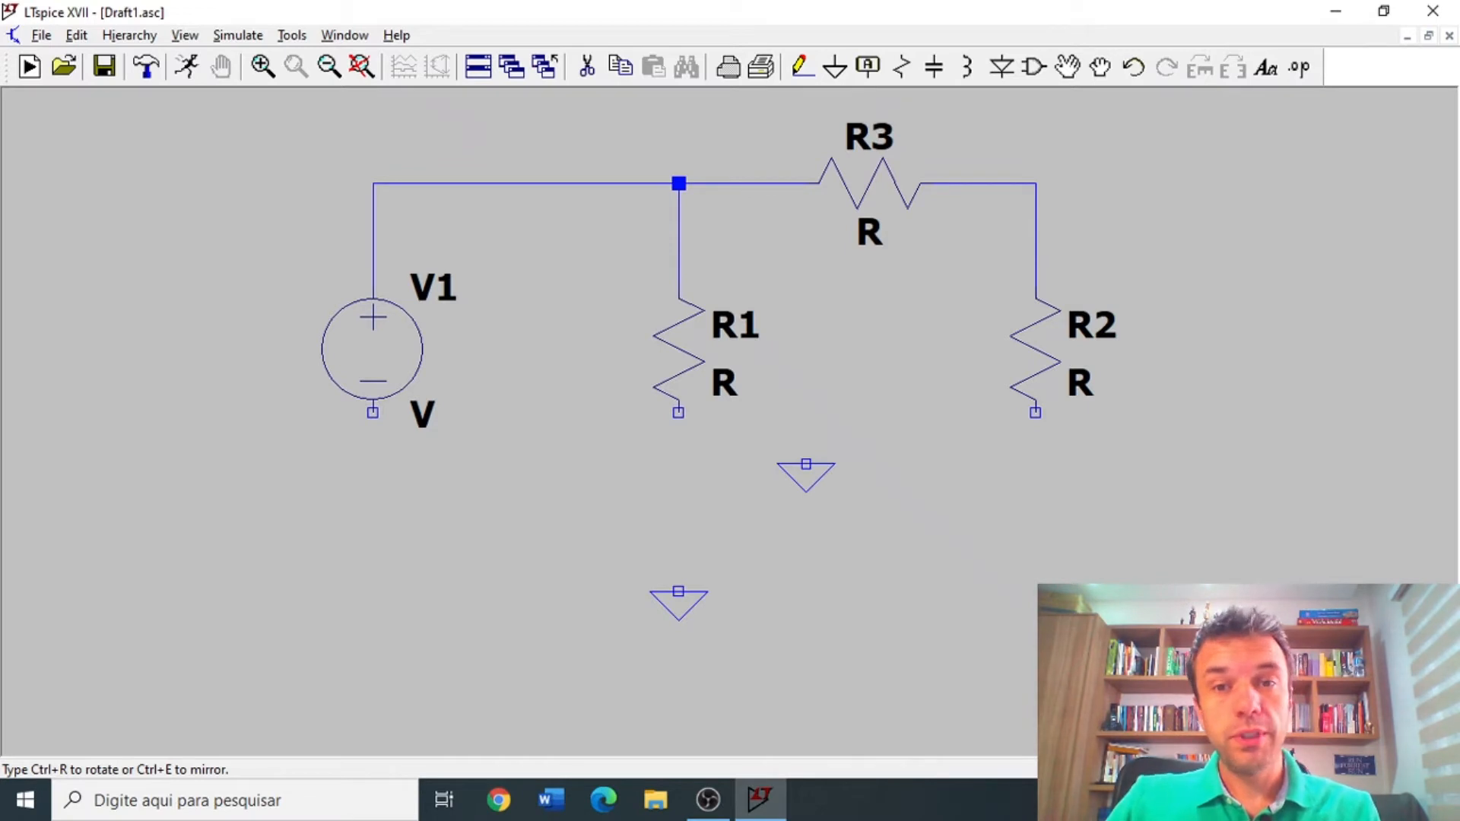
{"action": "key", "text": "Escape"}
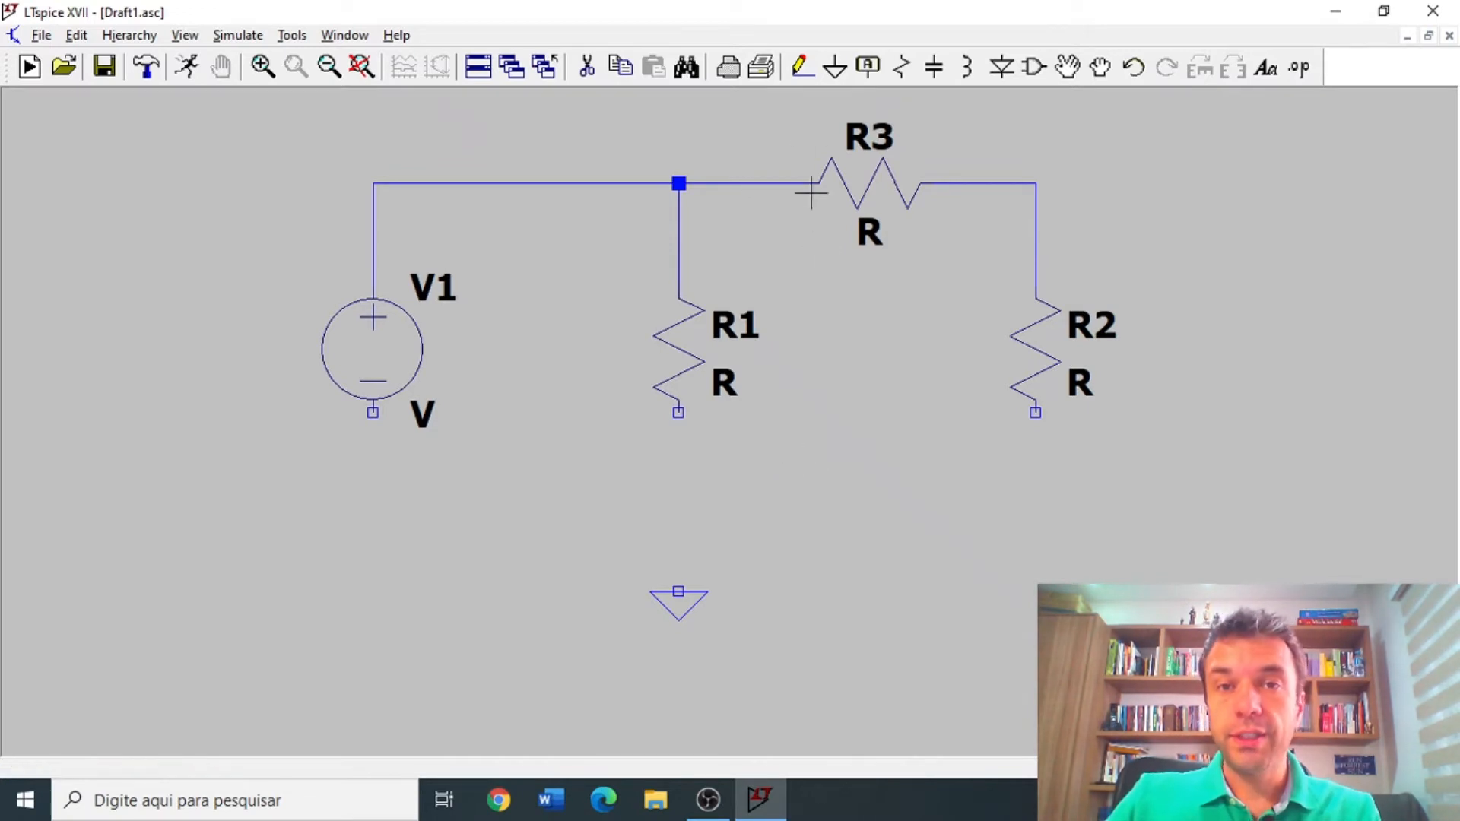
Wire the lower terminals of V1, R1 and R2 together with a common horizontal wire beneath them.
{"action": "left_click", "coordinate": [800, 67]}
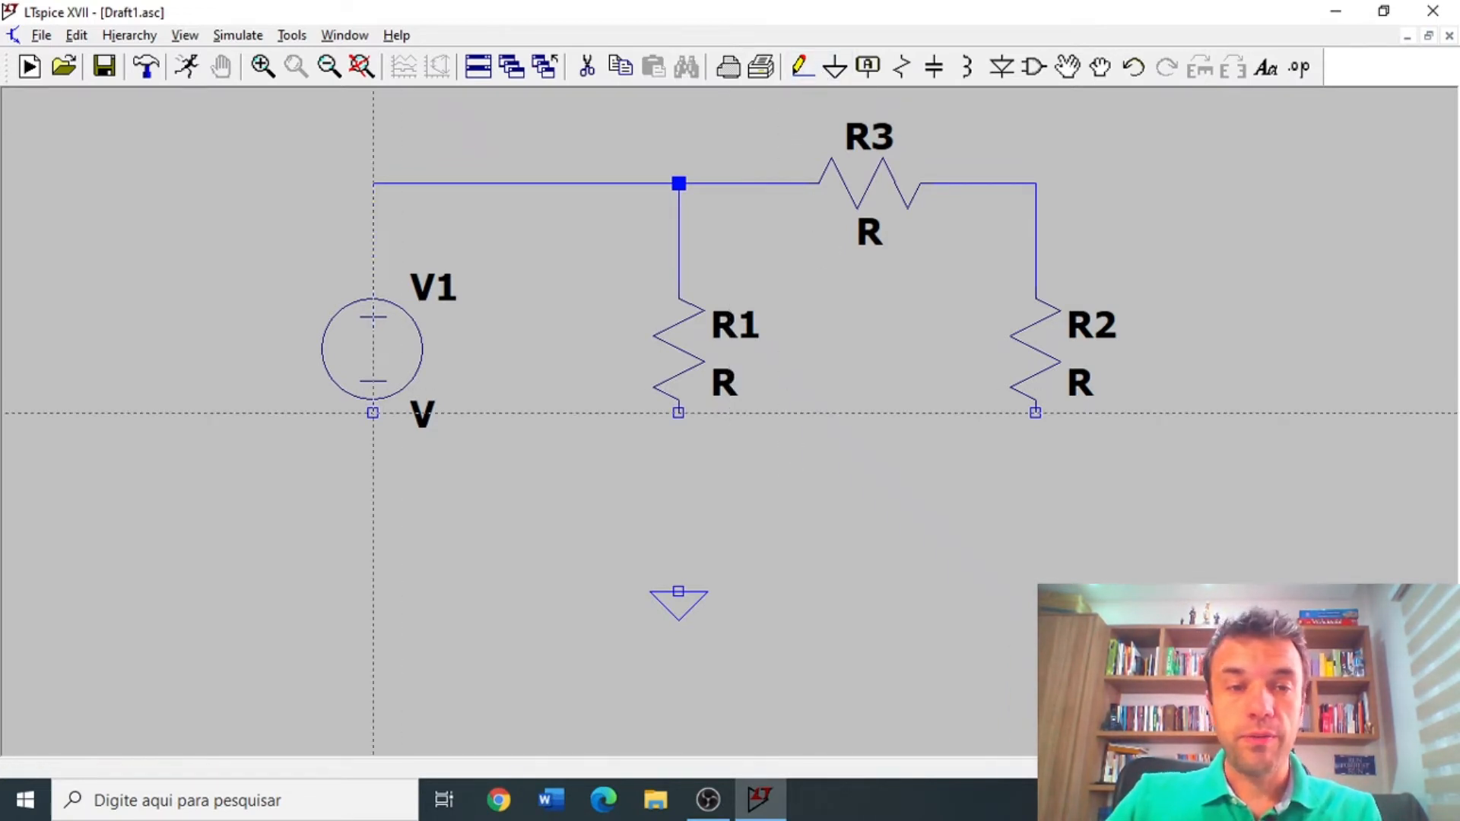
{"action": "left_click", "coordinate": [1035, 411]}
{"action": "left_click", "coordinate": [1036, 515]}
{"action": "left_click", "coordinate": [373, 515]}
{"action": "left_click", "coordinate": [373, 412]}
{"action": "left_click", "coordinate": [678, 411]}
{"action": "left_click", "coordinate": [679, 515]}
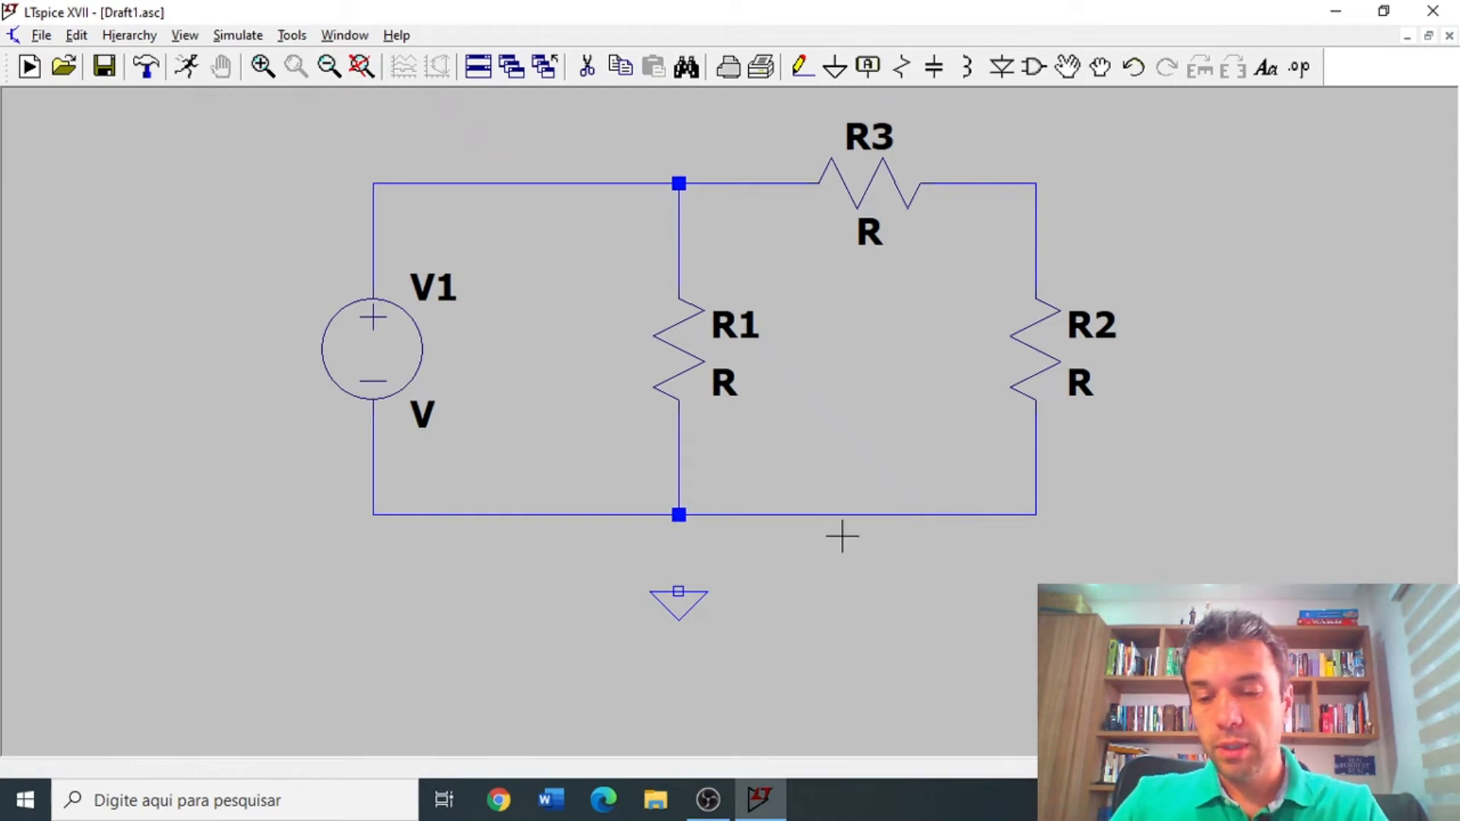
Delete both horizontal segments of the lower wire, keeping the vertical wires below V1, R1 and R2.
{"action": "key", "text": "Delete"}
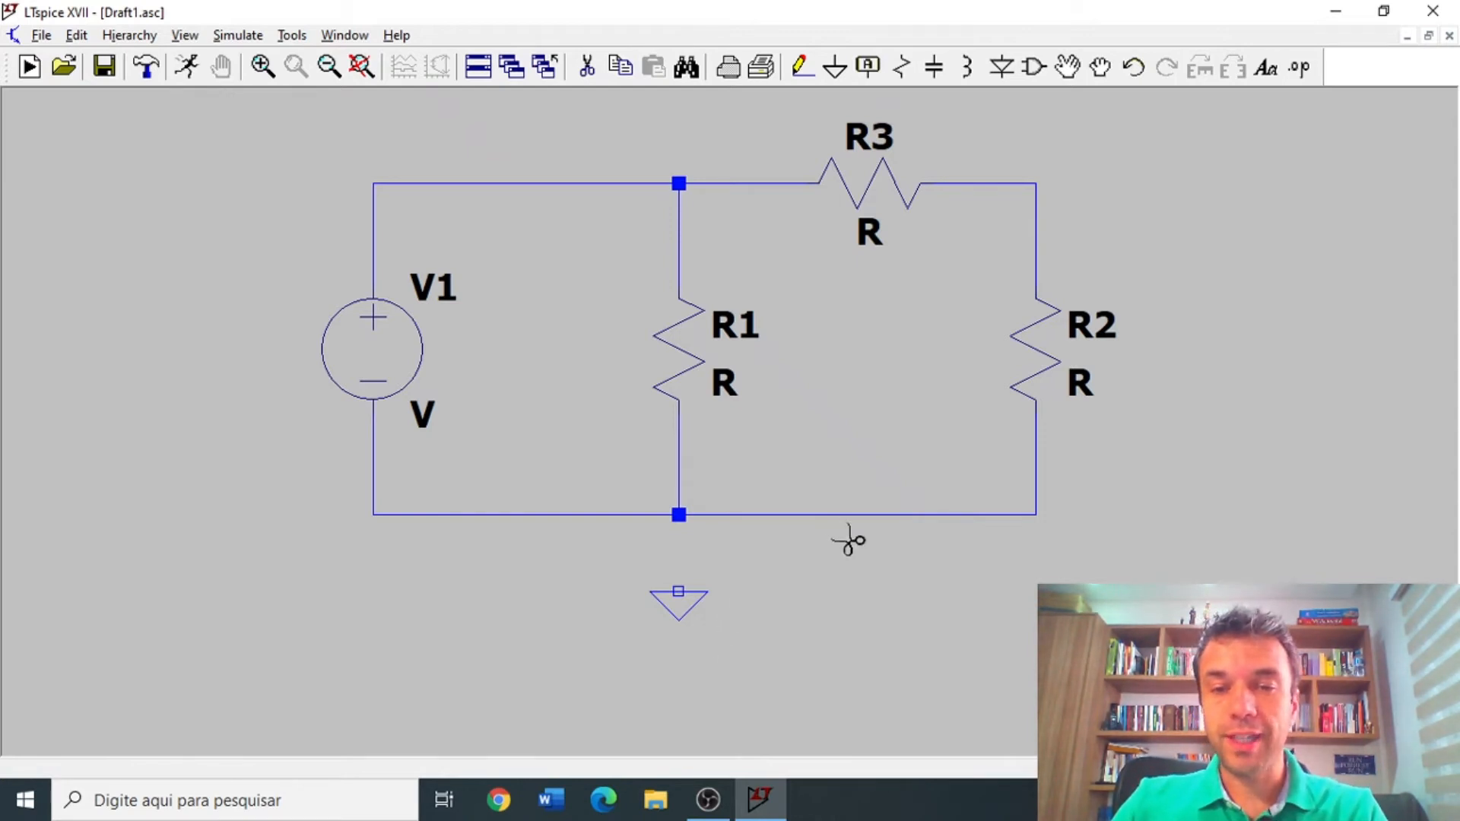
{"action": "left_click", "coordinate": [840, 515]}
{"action": "left_click", "coordinate": [524, 515]}
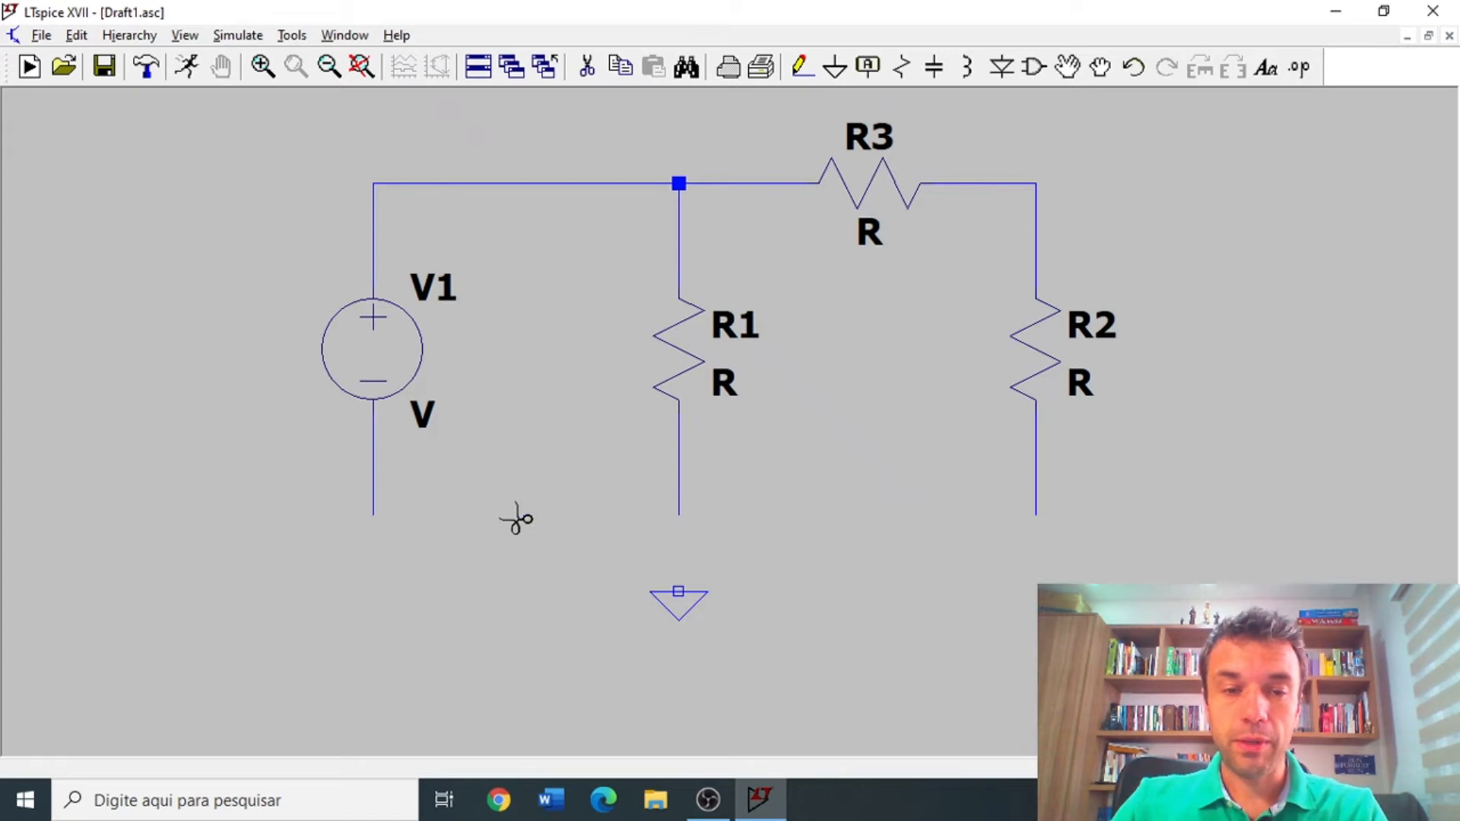
{"action": "key", "text": "Escape"}
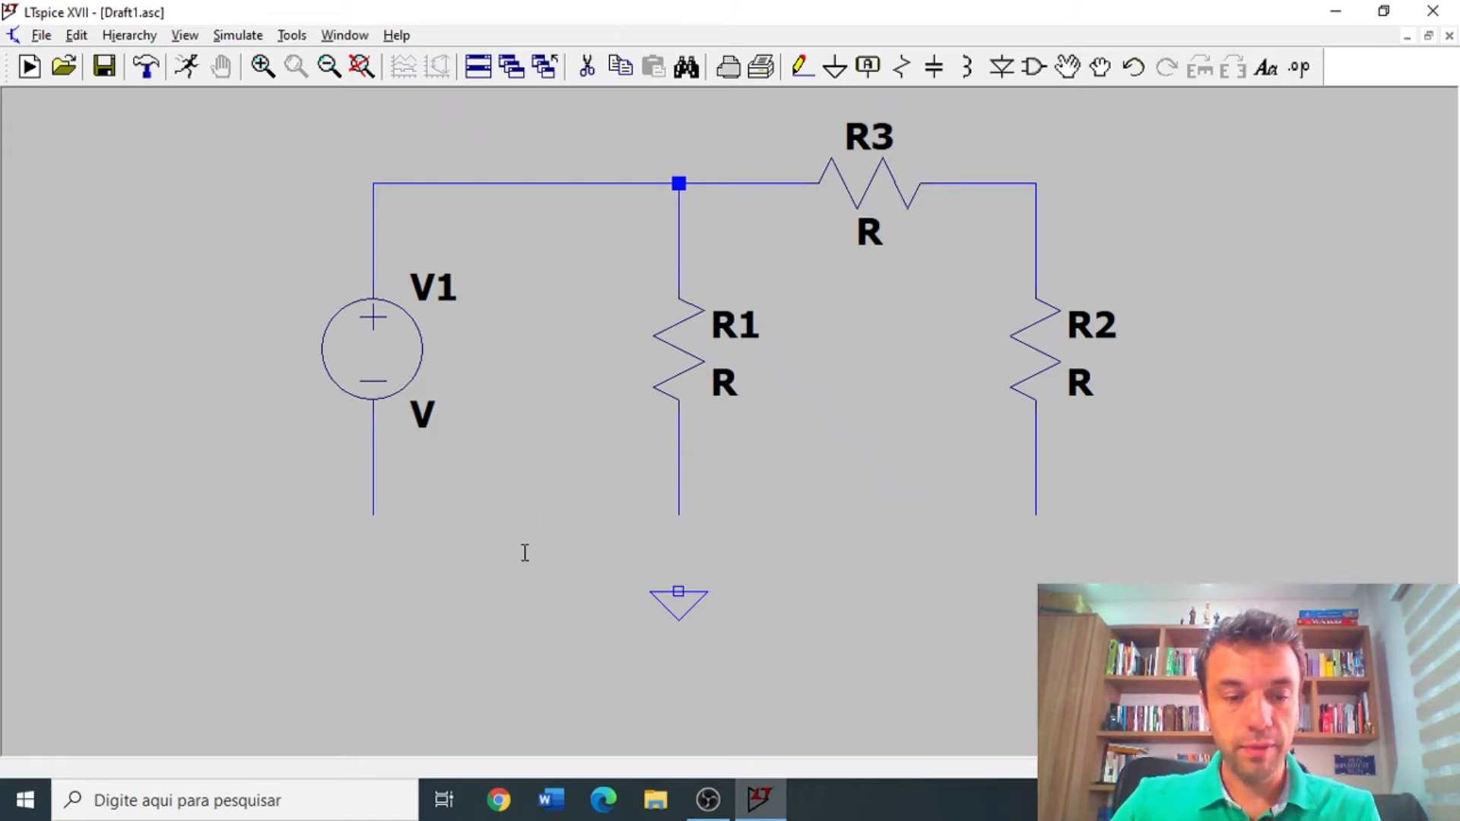
Move the loose ground symbol up onto the end of the wire below R1.
{"action": "left_click", "coordinate": [1100, 70]}
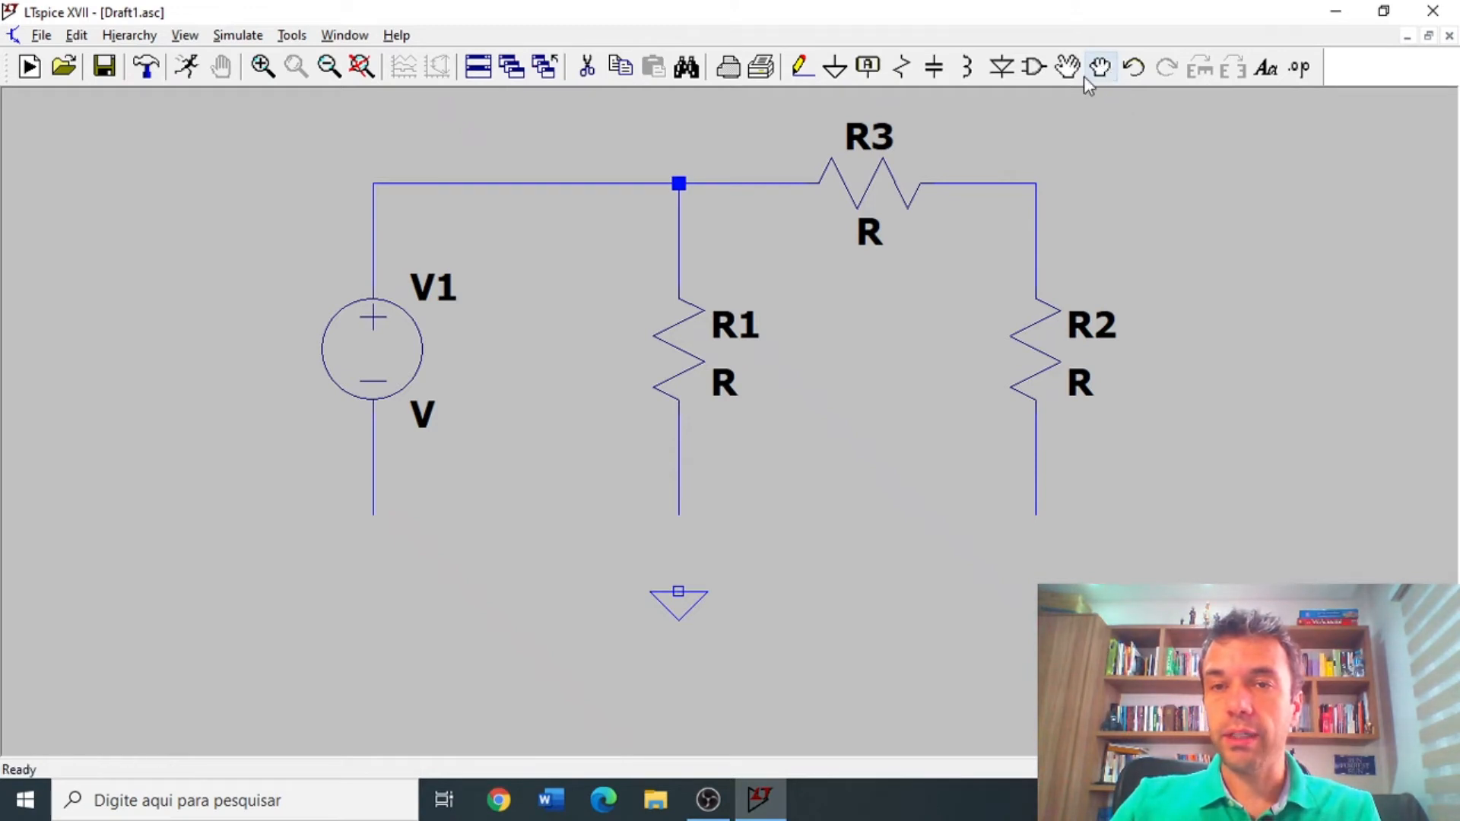
{"action": "left_click", "coordinate": [677, 600]}
{"action": "left_click", "coordinate": [679, 515]}
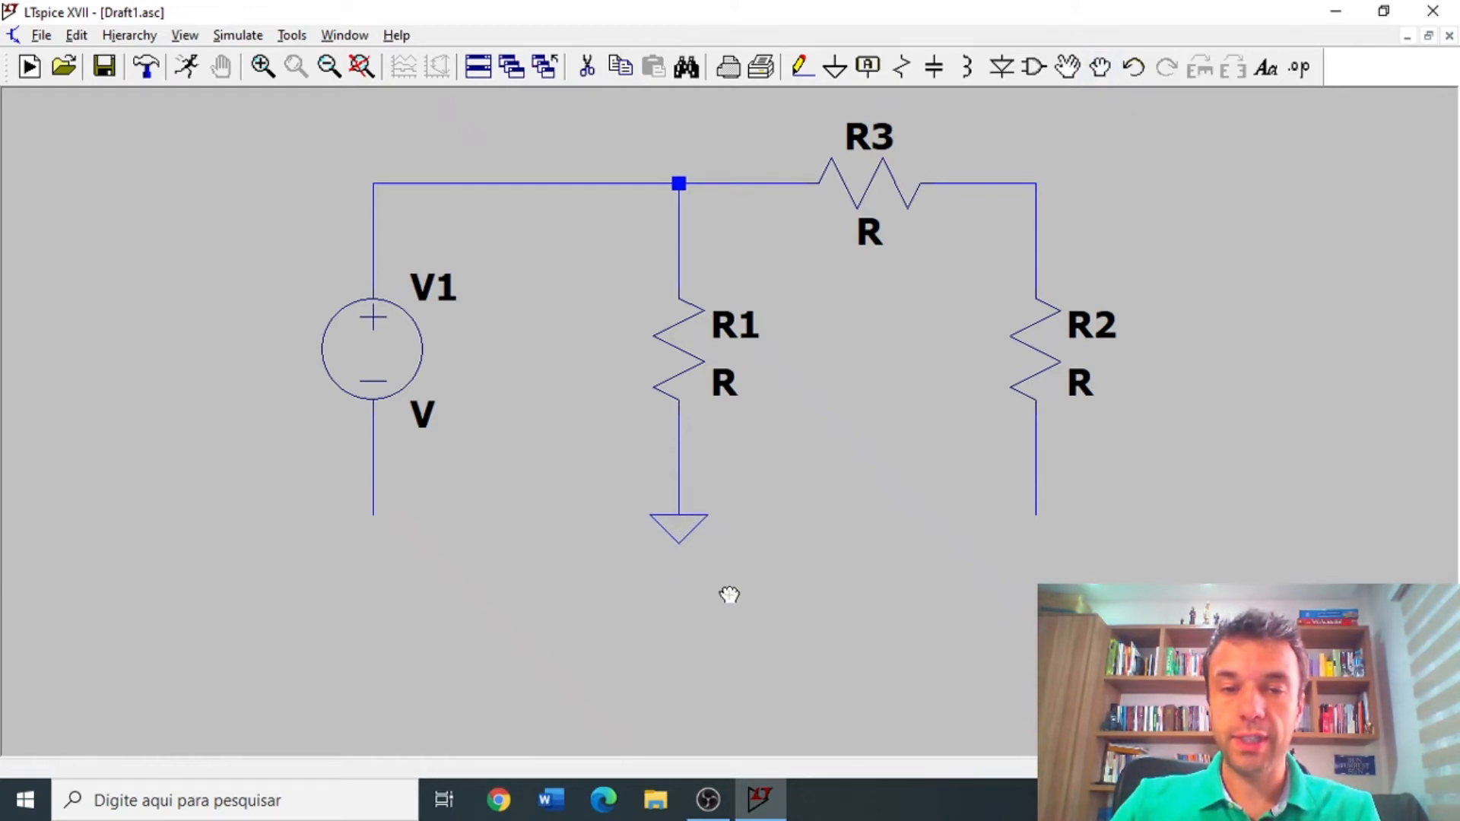
{"action": "key", "text": "Escape"}
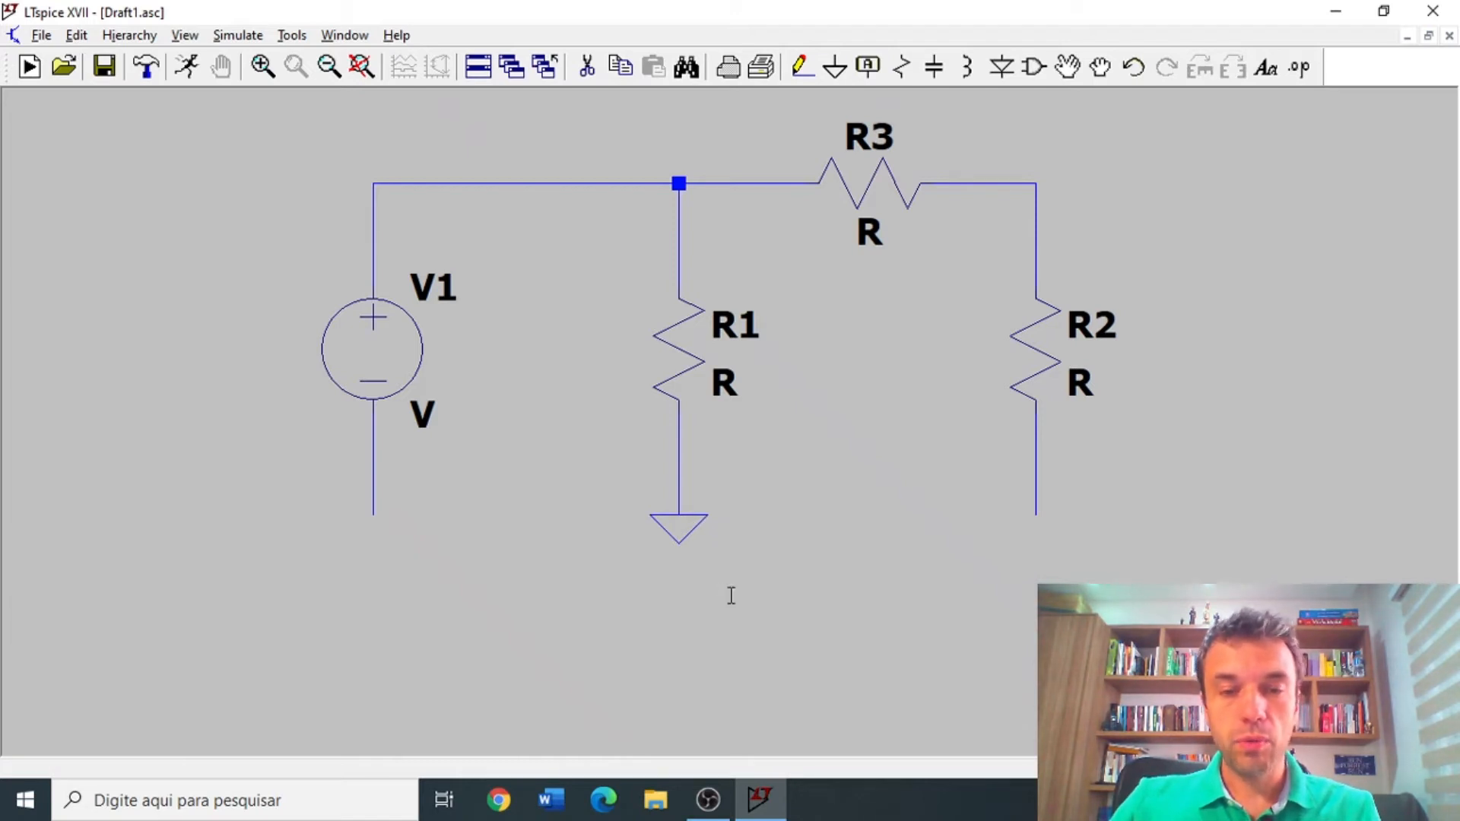
Place ground symbols on the lower ends of the wires below R2 and V1.
{"action": "left_click", "coordinate": [837, 68]}
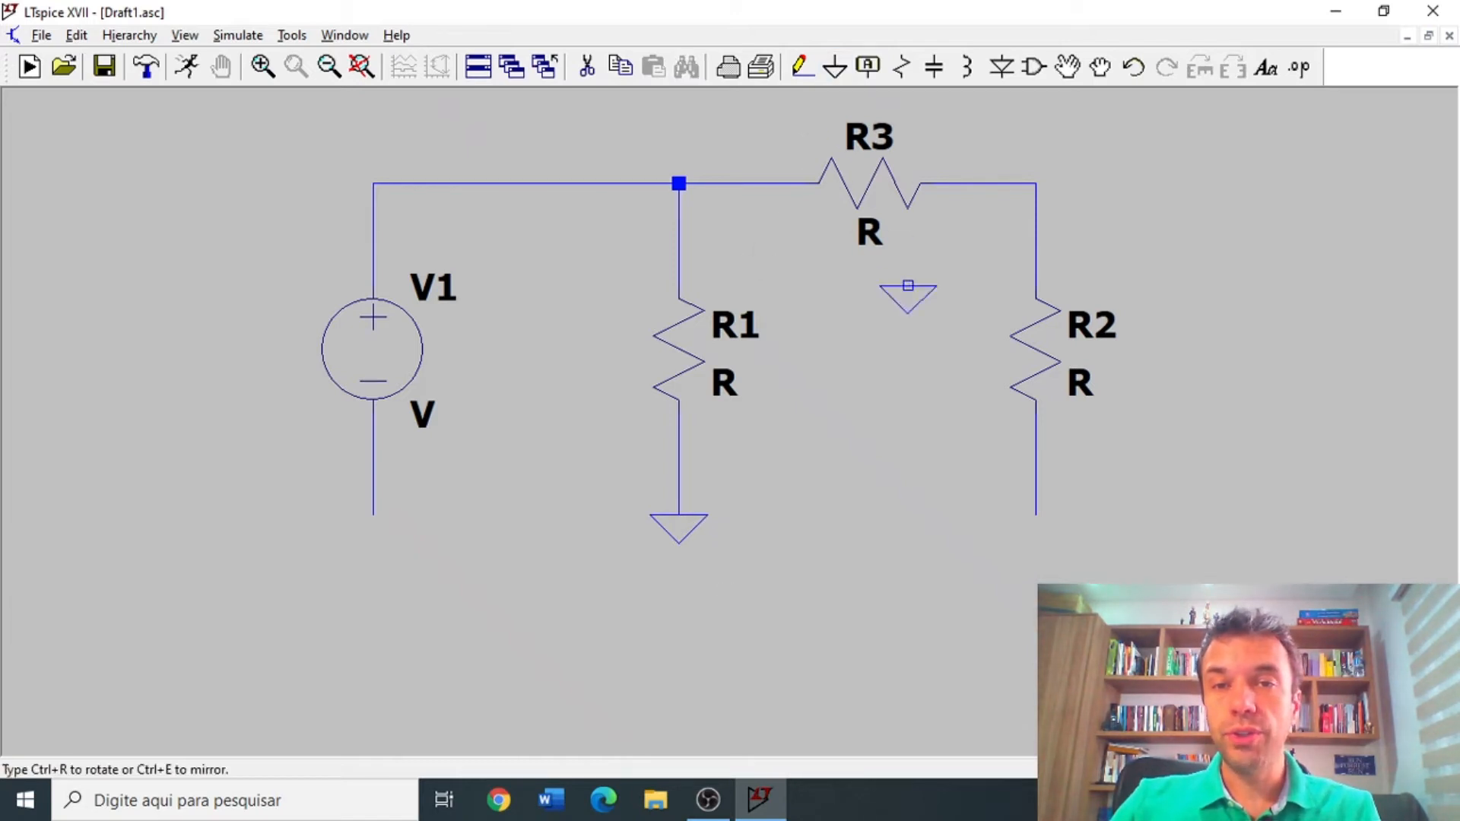
{"action": "left_click", "coordinate": [1036, 515]}
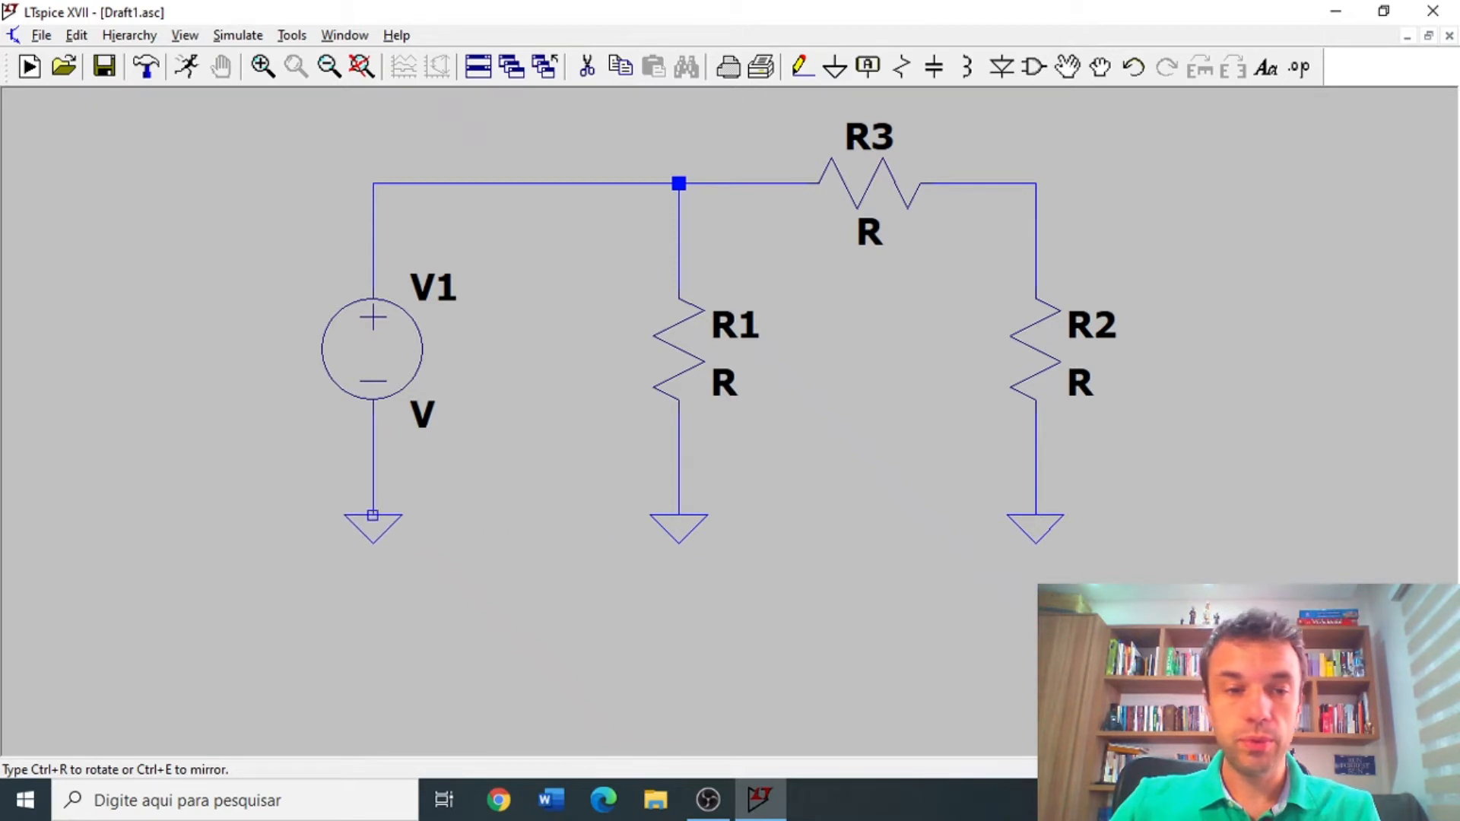
{"action": "left_click", "coordinate": [373, 516]}
{"action": "key", "text": "Escape"}
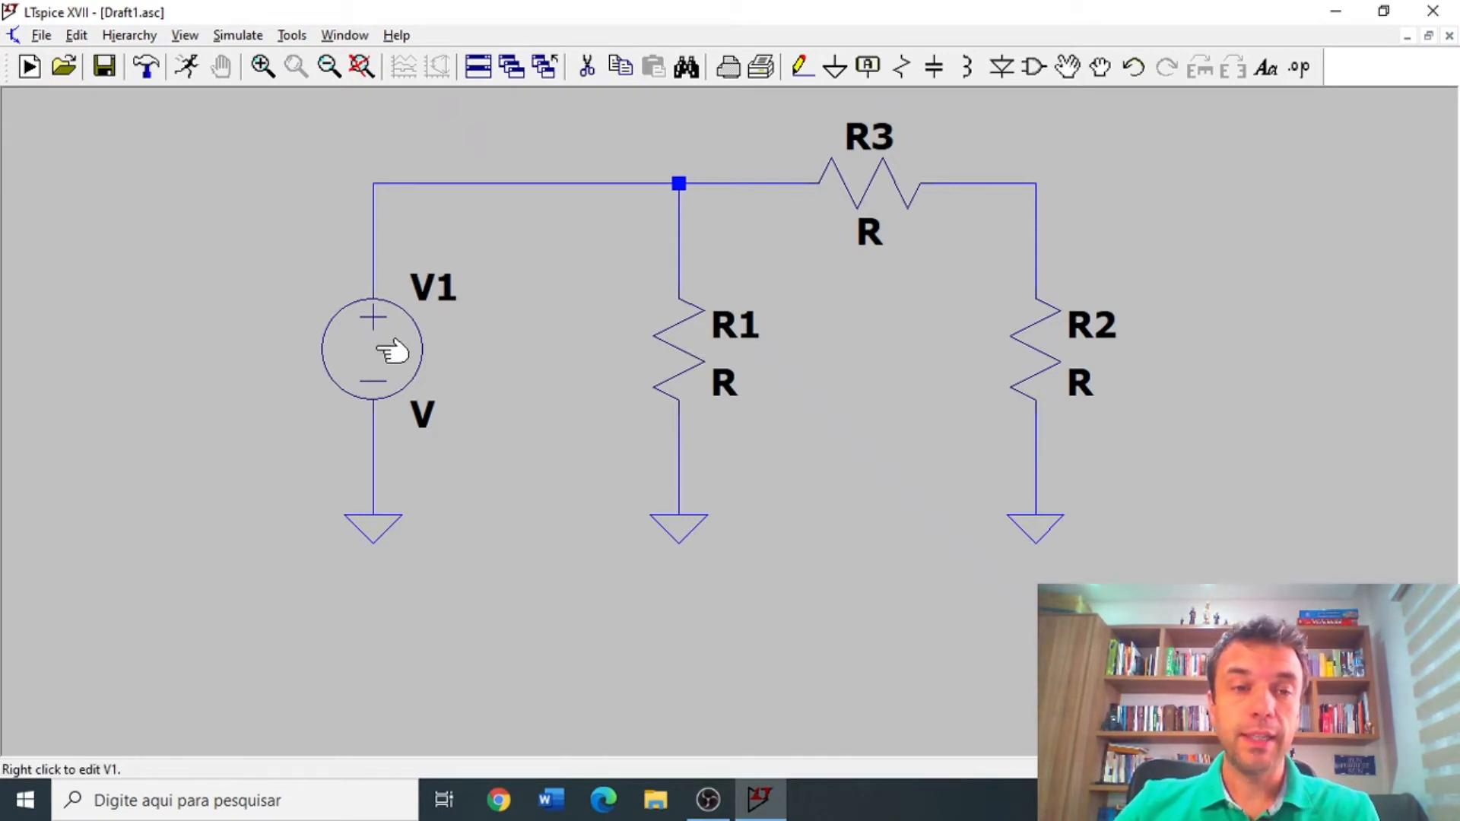
Rename voltage source V1 to VFonte and resistor R2 to CARGA.
{"action": "right_click", "coordinate": [439, 287]}
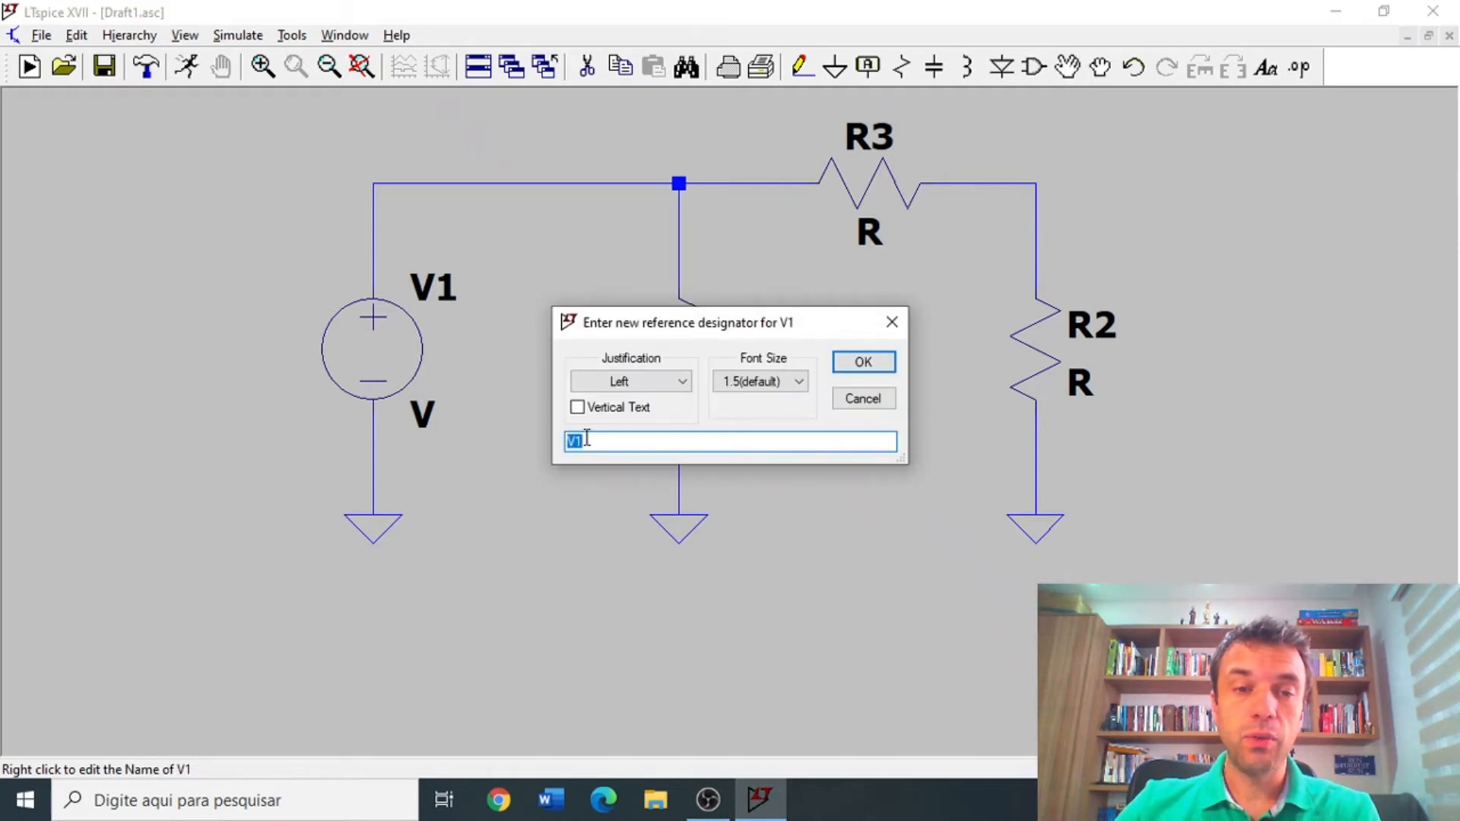
{"action": "left_click", "coordinate": [633, 441]}
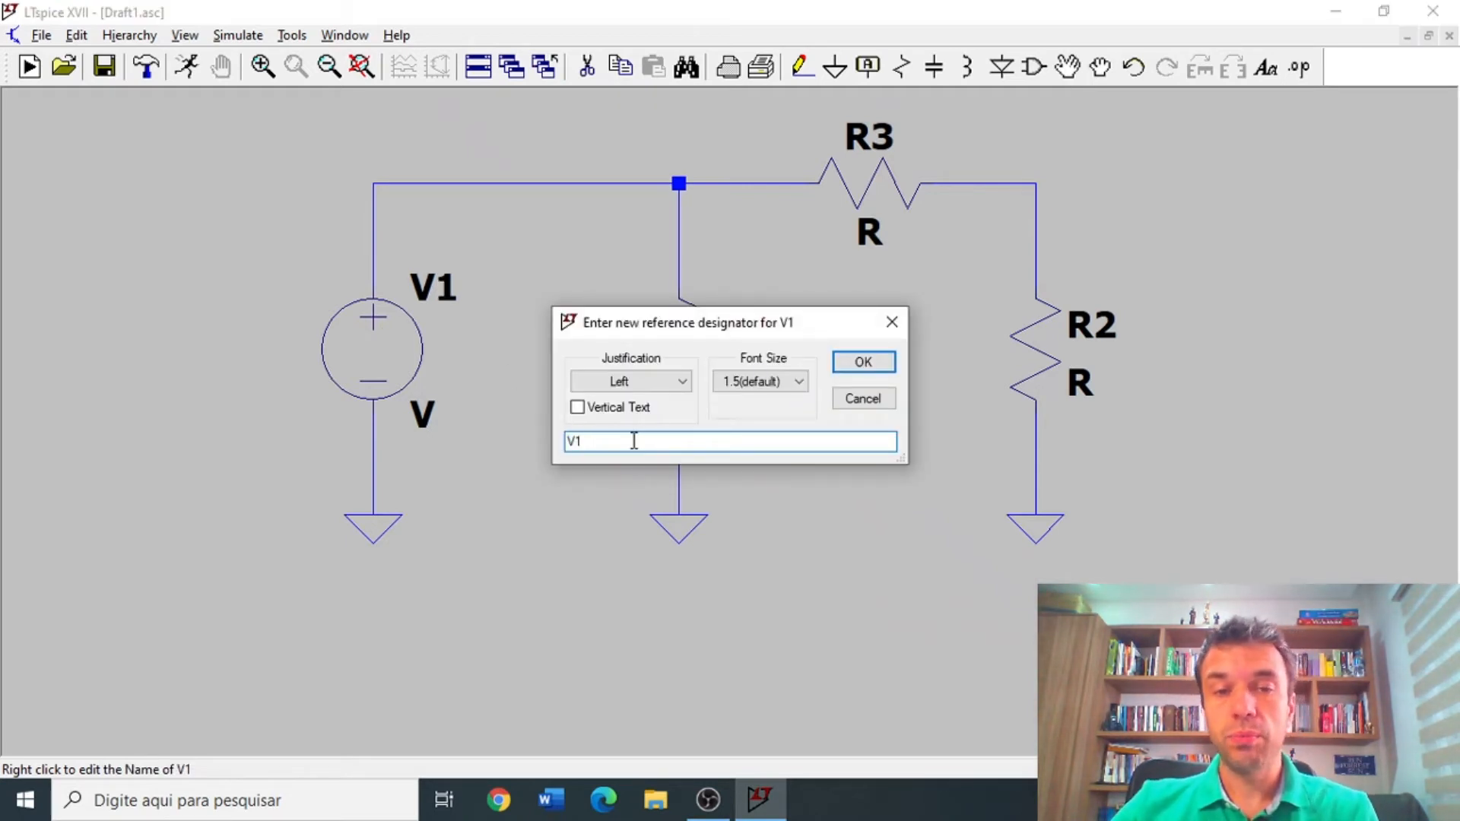
{"action": "type", "text": "Fonte"}
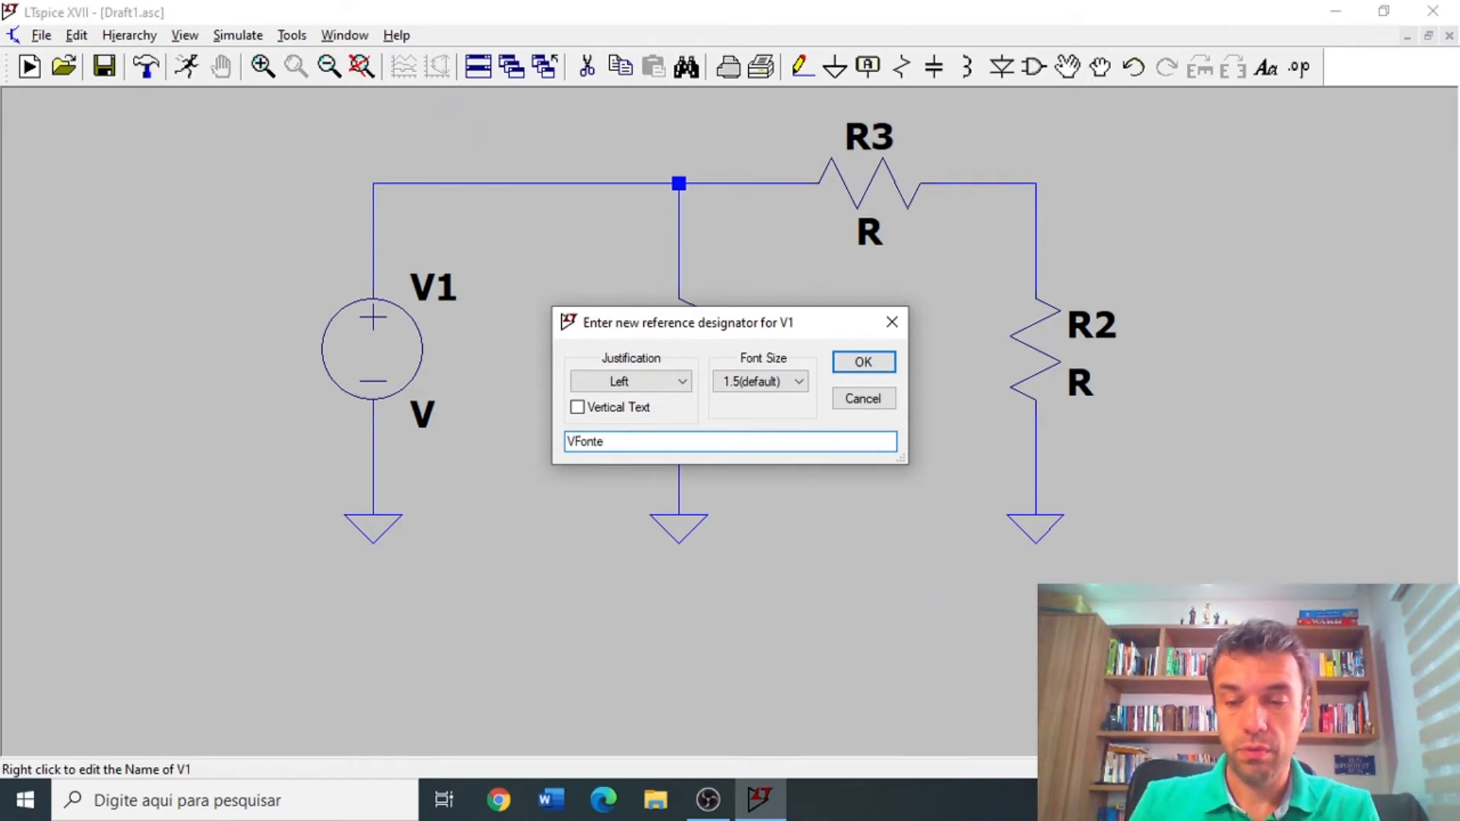
{"action": "key", "text": "Return"}
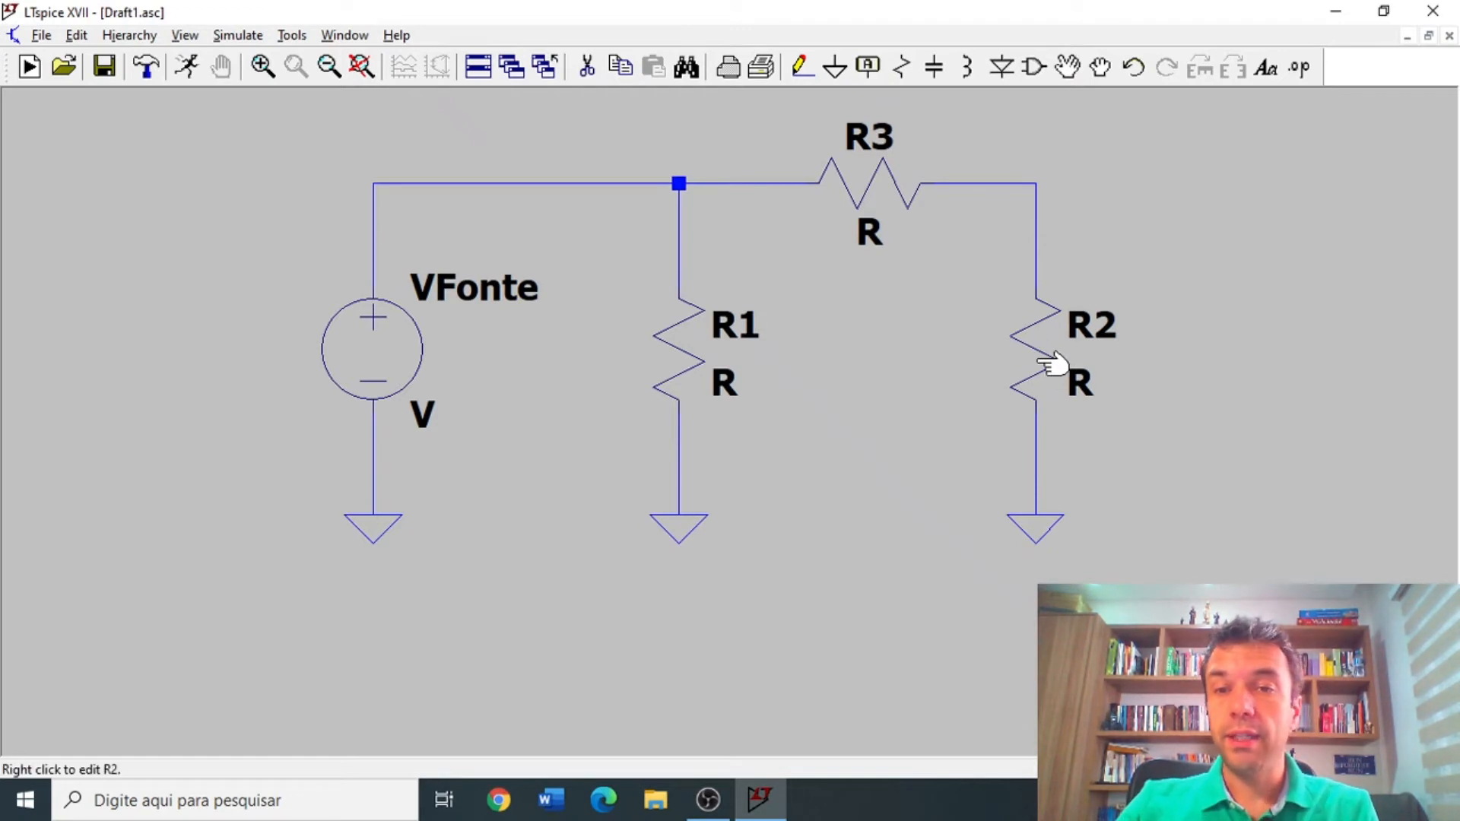
{"action": "right_click", "coordinate": [1101, 328]}
{"action": "type", "text": "CARGA"}
{"action": "key", "text": "Return"}
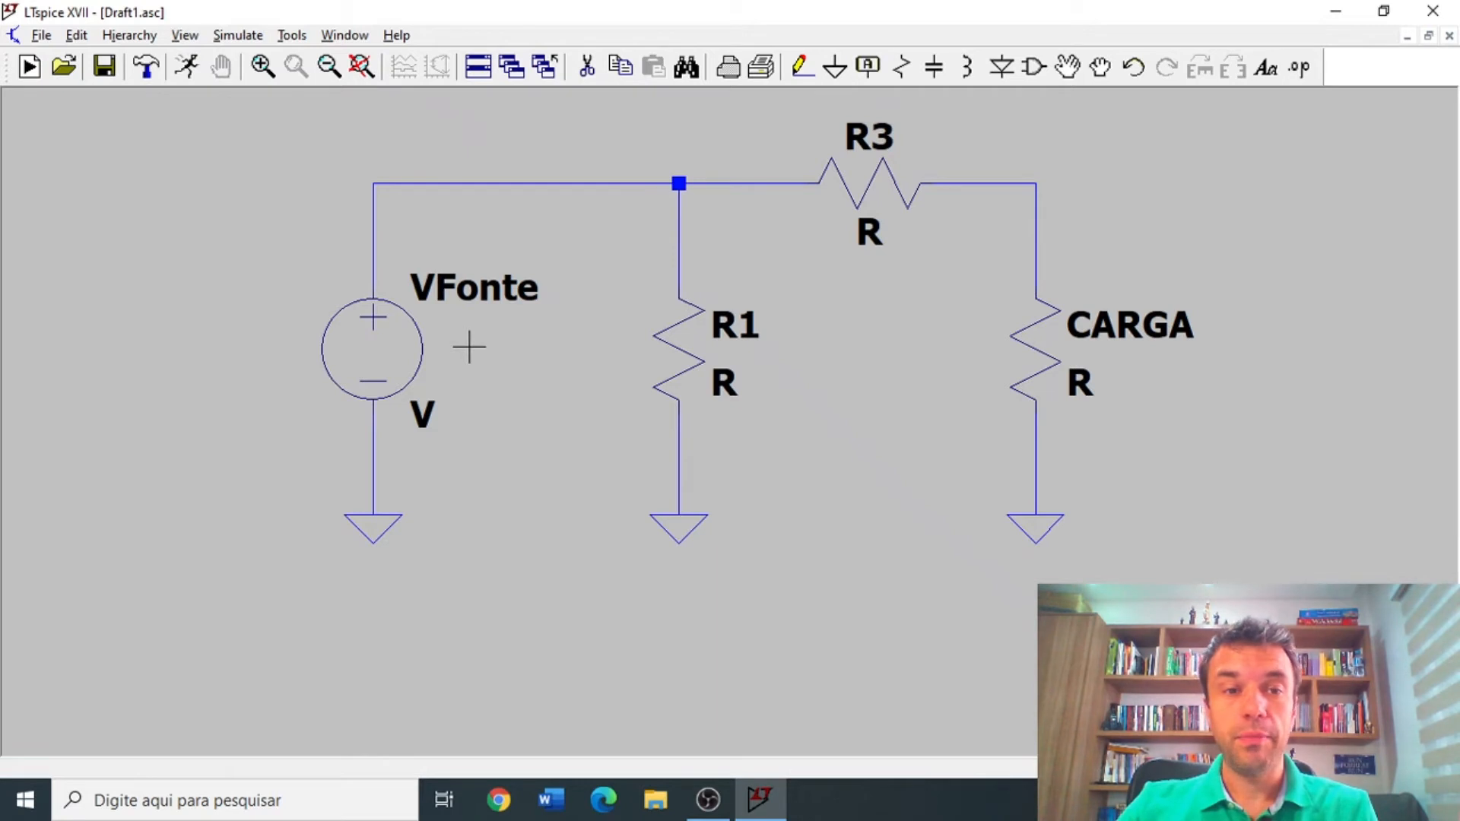
Set VFonte's DC value to 12 and append the volt unit to make it 12V.
{"action": "right_click", "coordinate": [383, 359]}
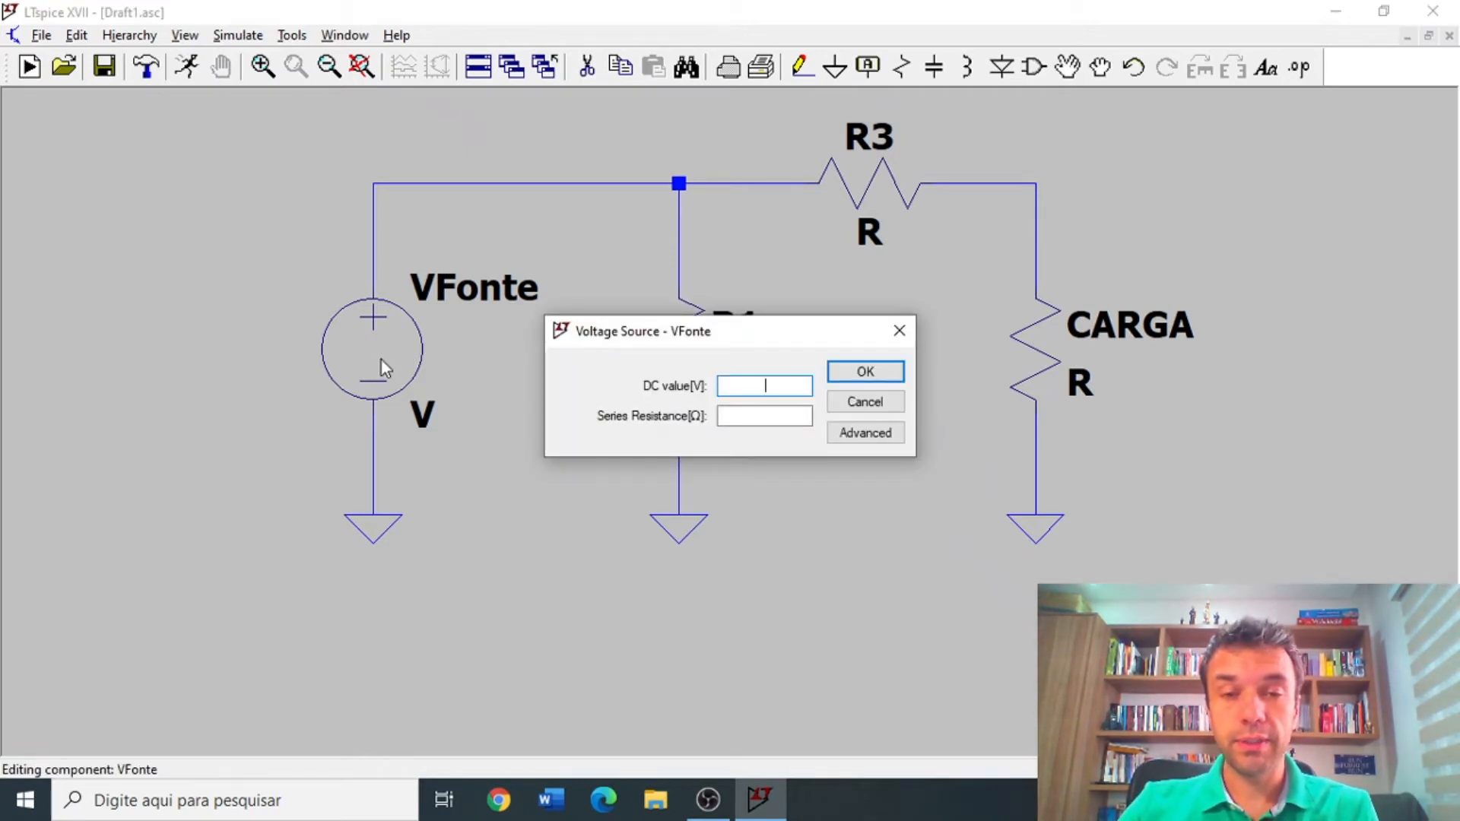
{"action": "type", "text": "12"}
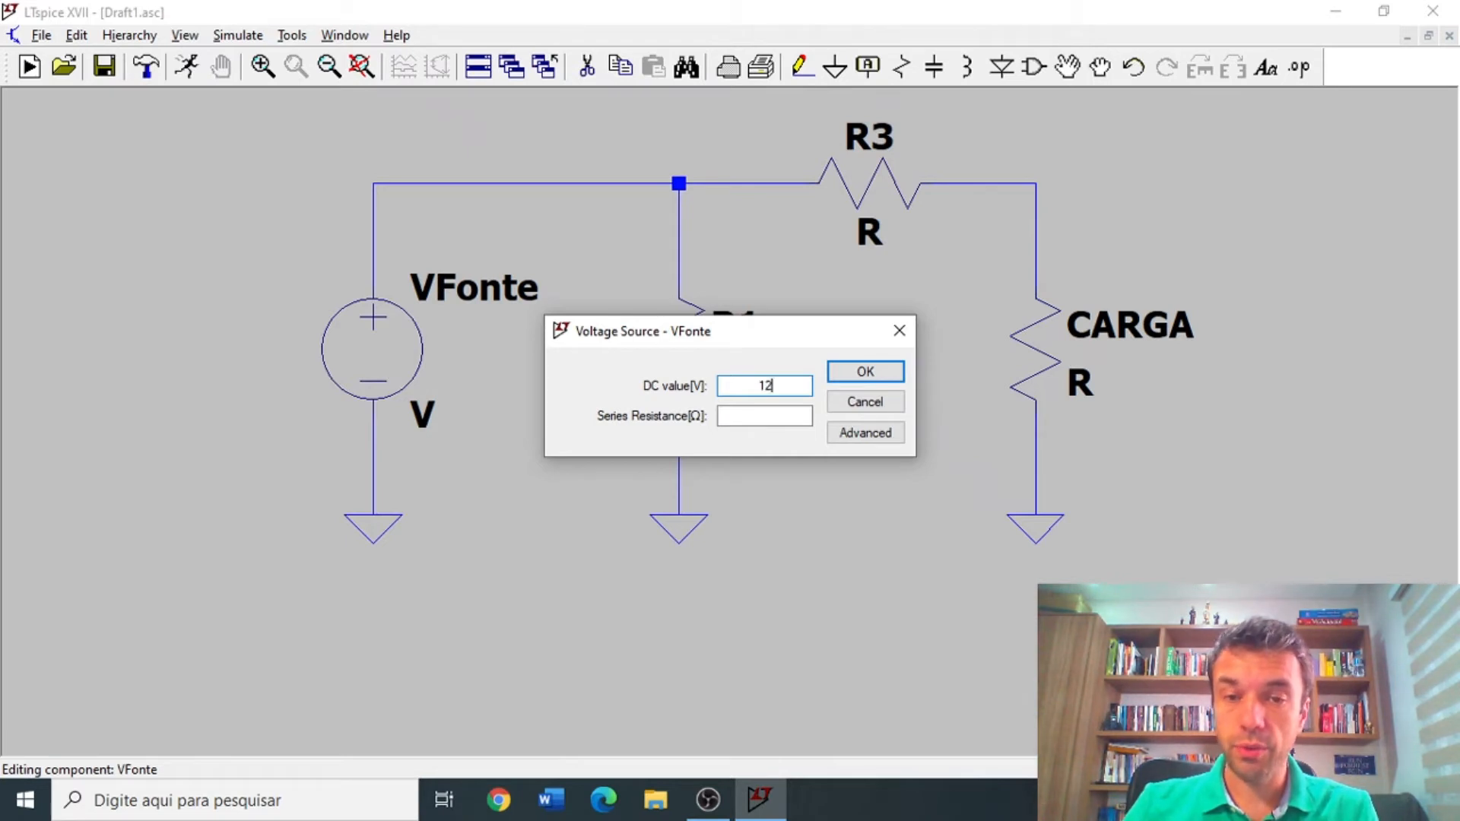
{"action": "key", "text": "Return"}
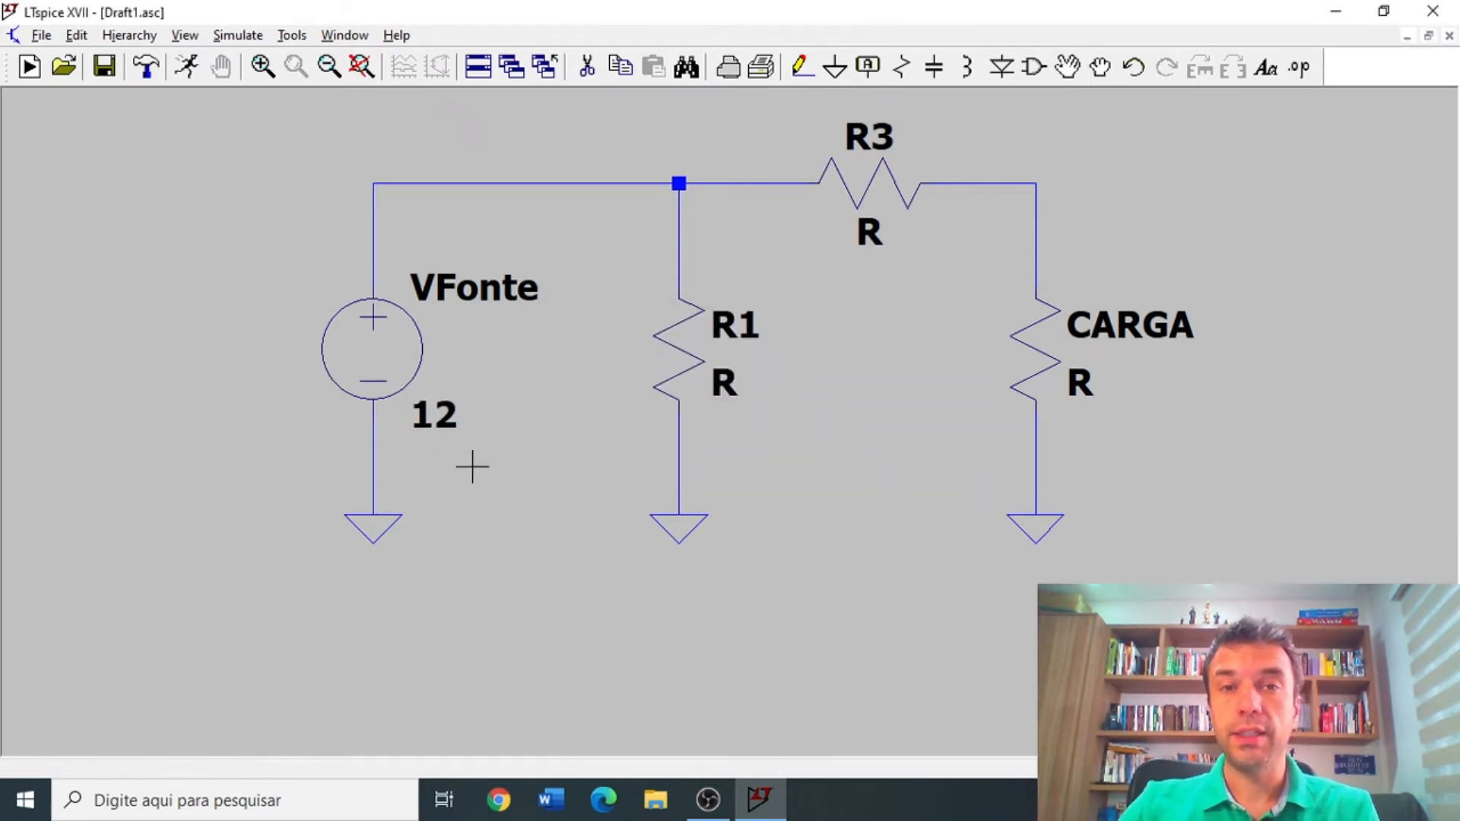
{"action": "right_click", "coordinate": [404, 351]}
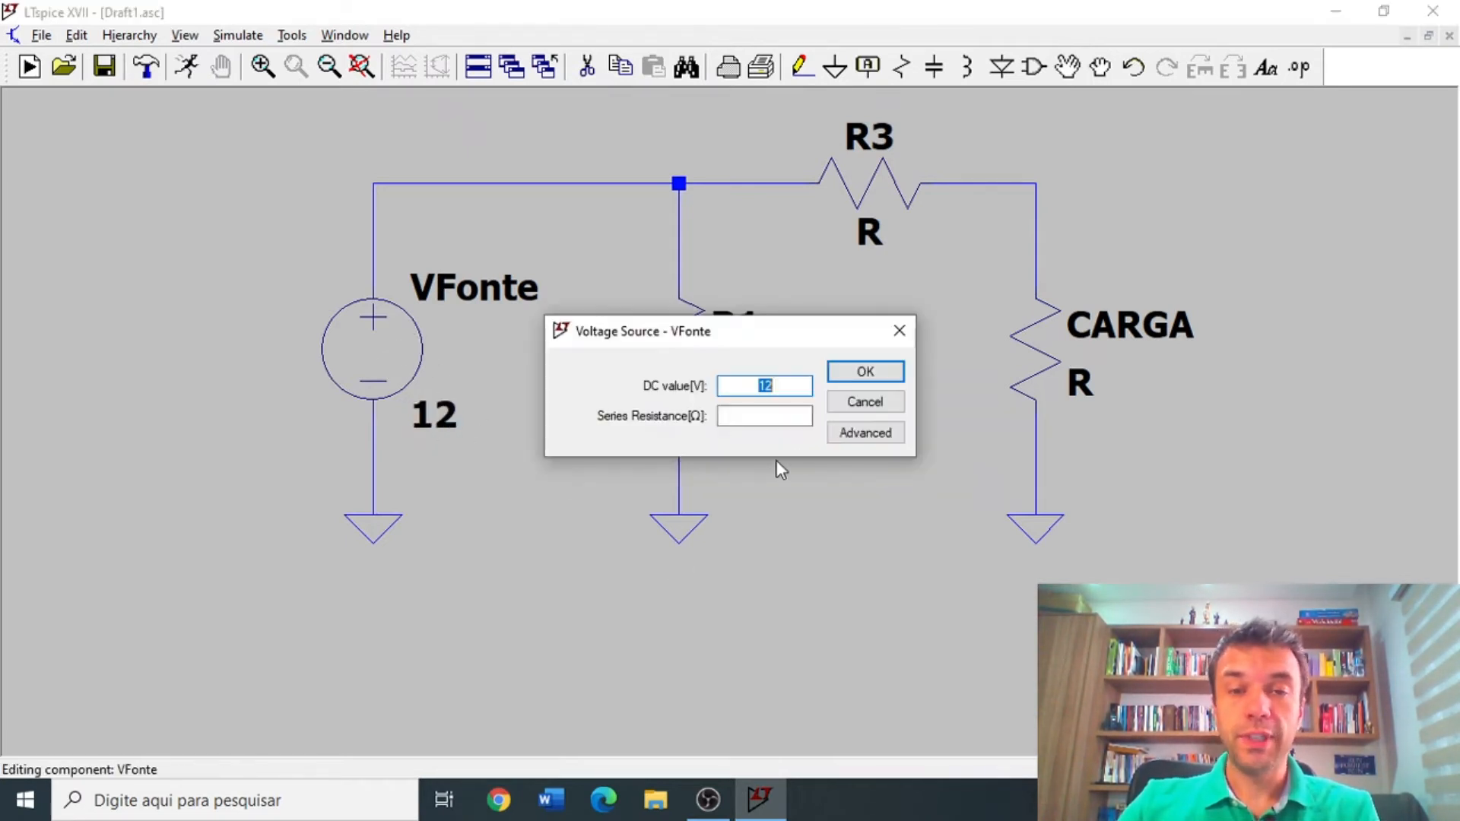
{"action": "left_click", "coordinate": [792, 383]}
{"action": "type", "text": "V"}
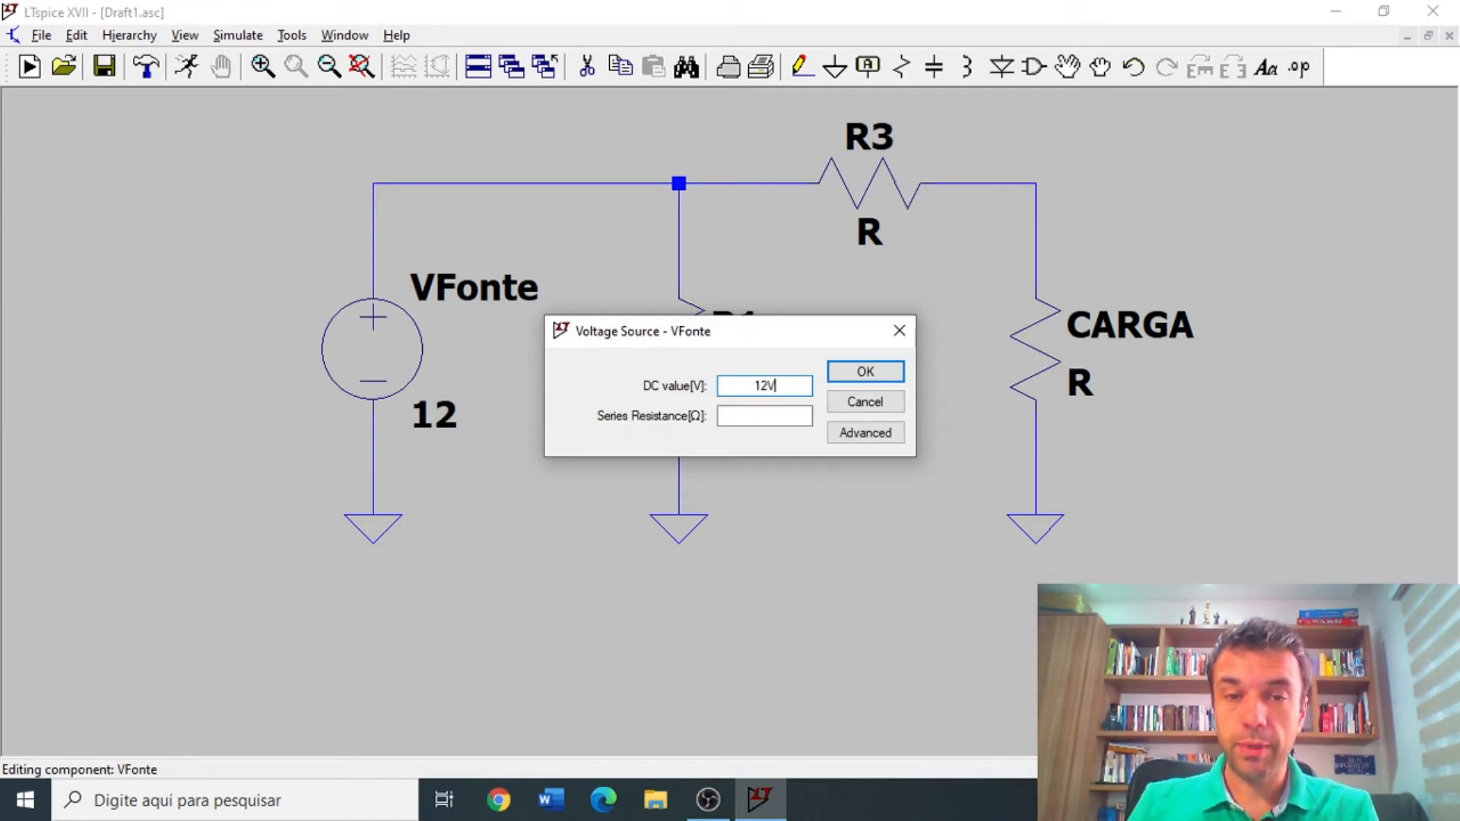
{"action": "key", "text": "Return"}
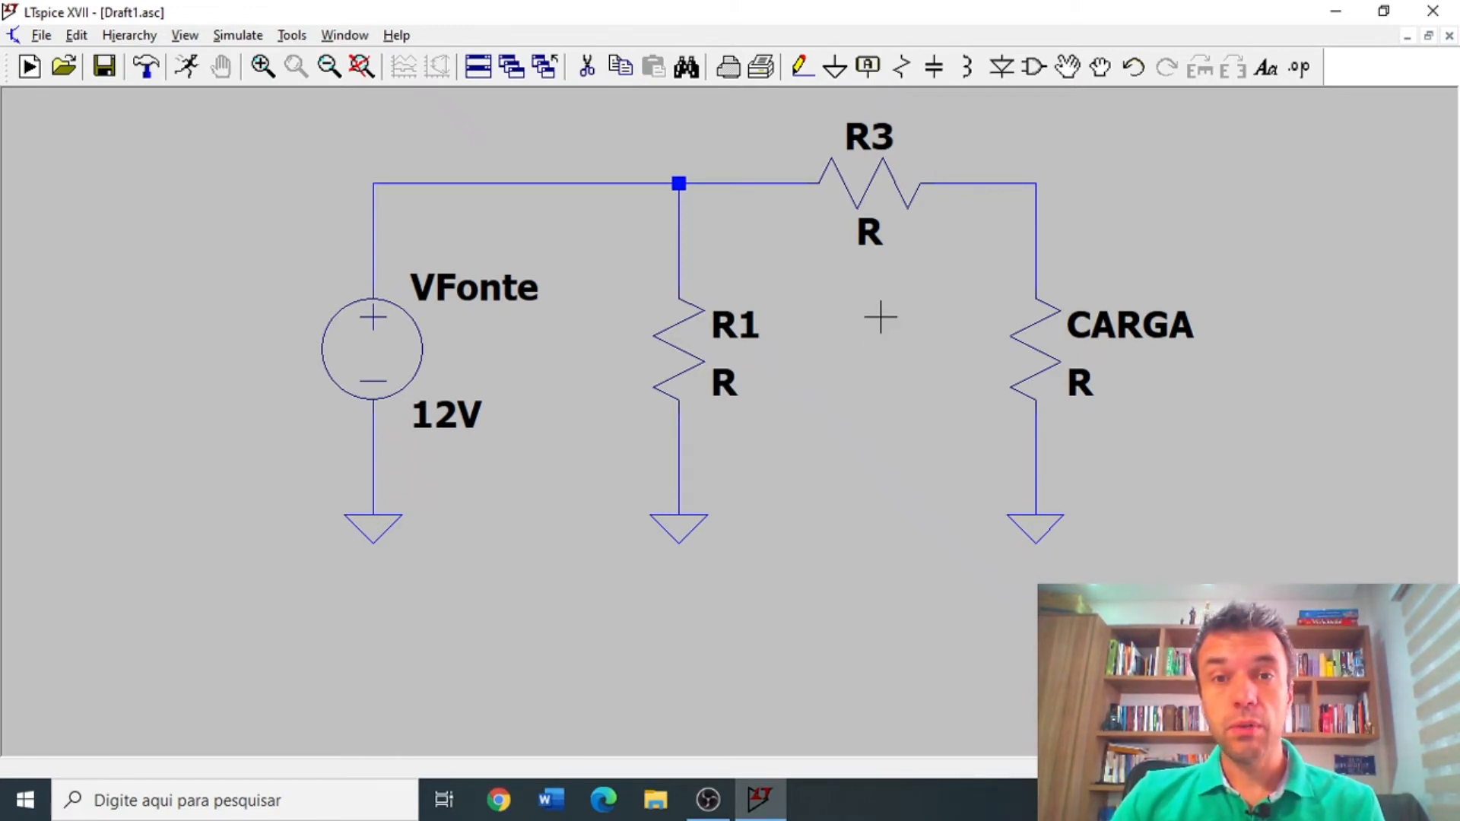
Set R1's resistance to 1000 and R3's resistance to 1k.
{"action": "right_click", "coordinate": [678, 348]}
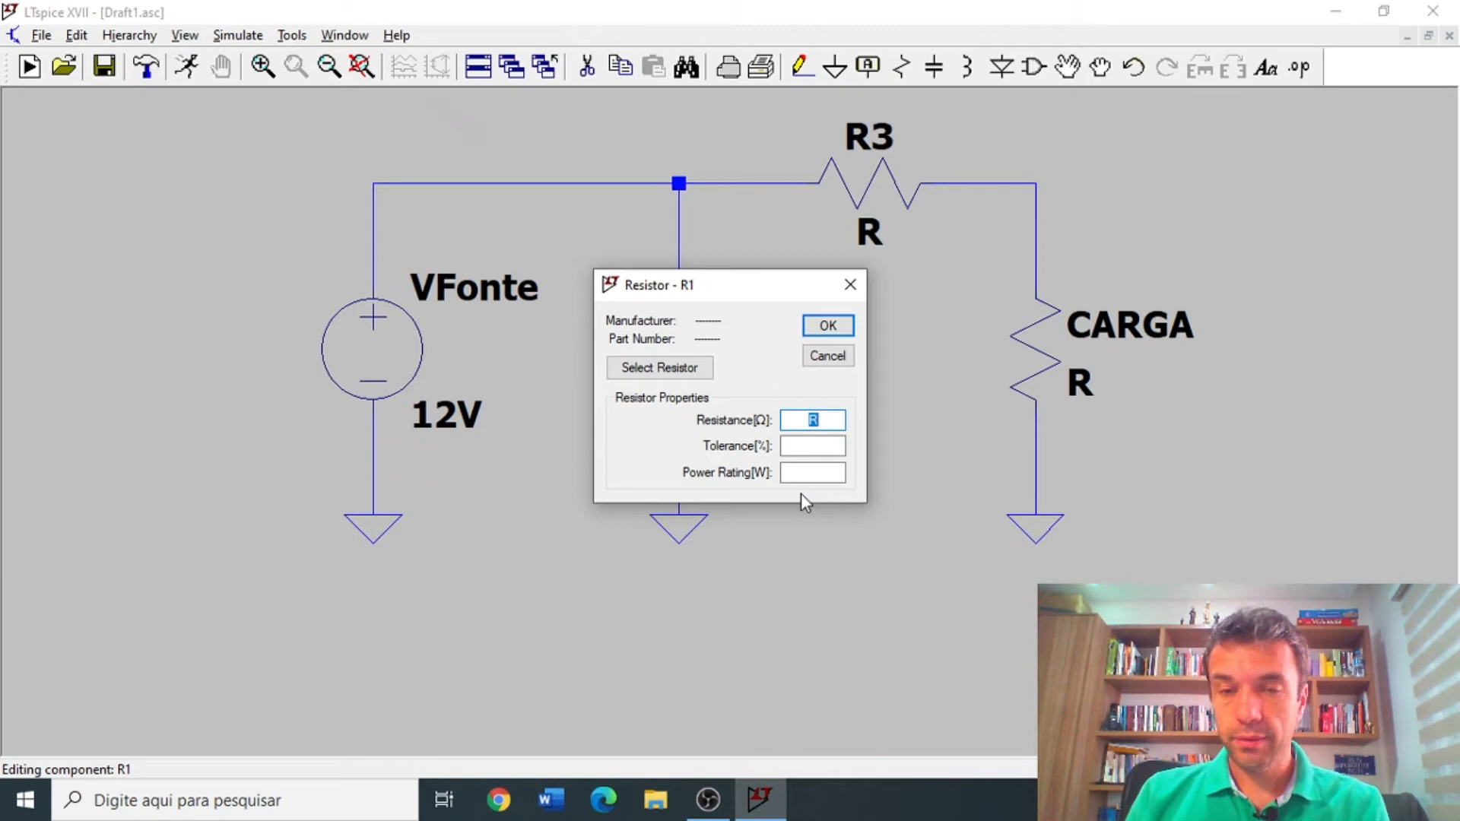
{"action": "type", "text": "1"}
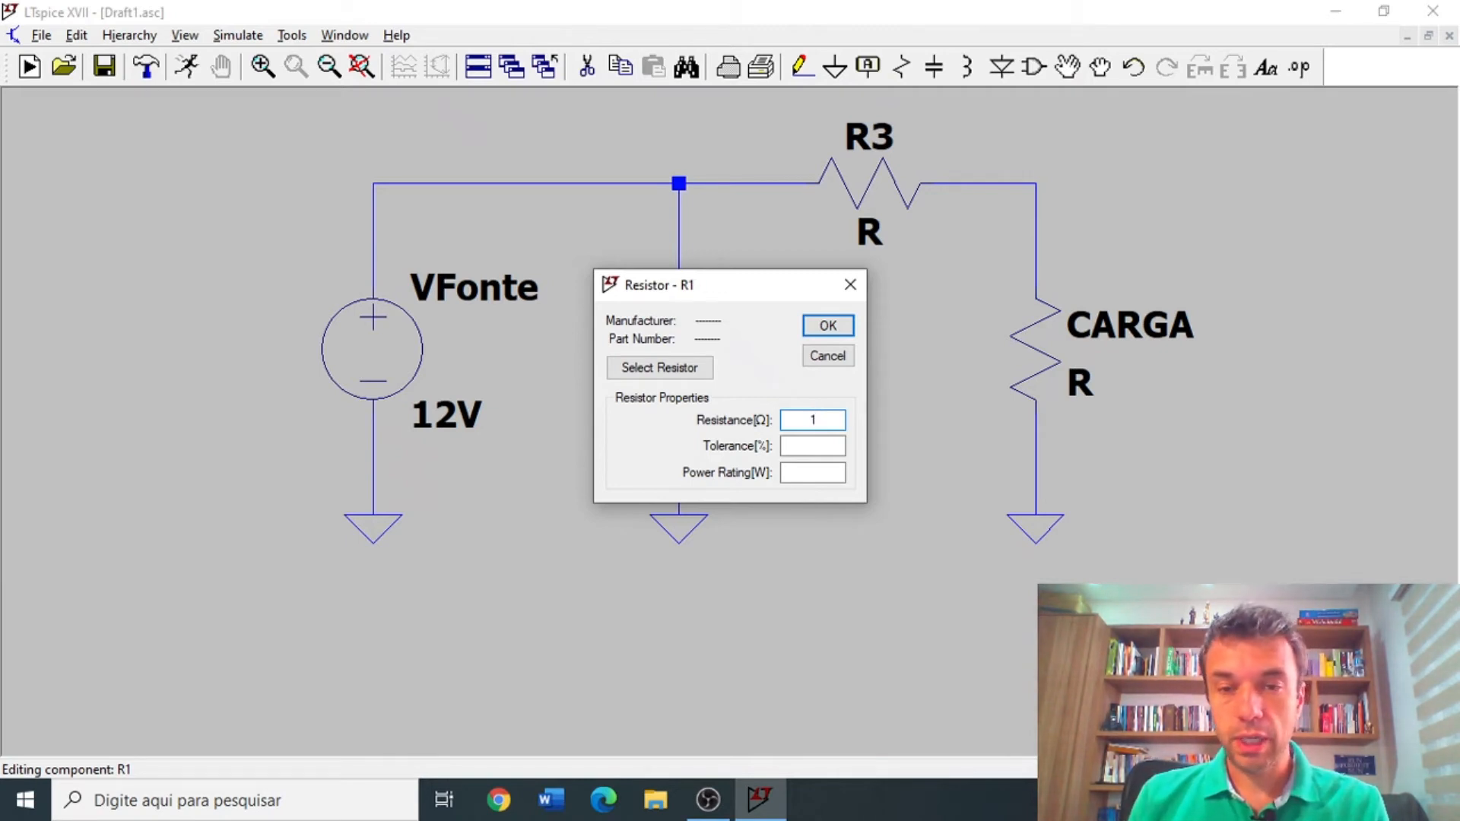
{"action": "type", "text": "000"}
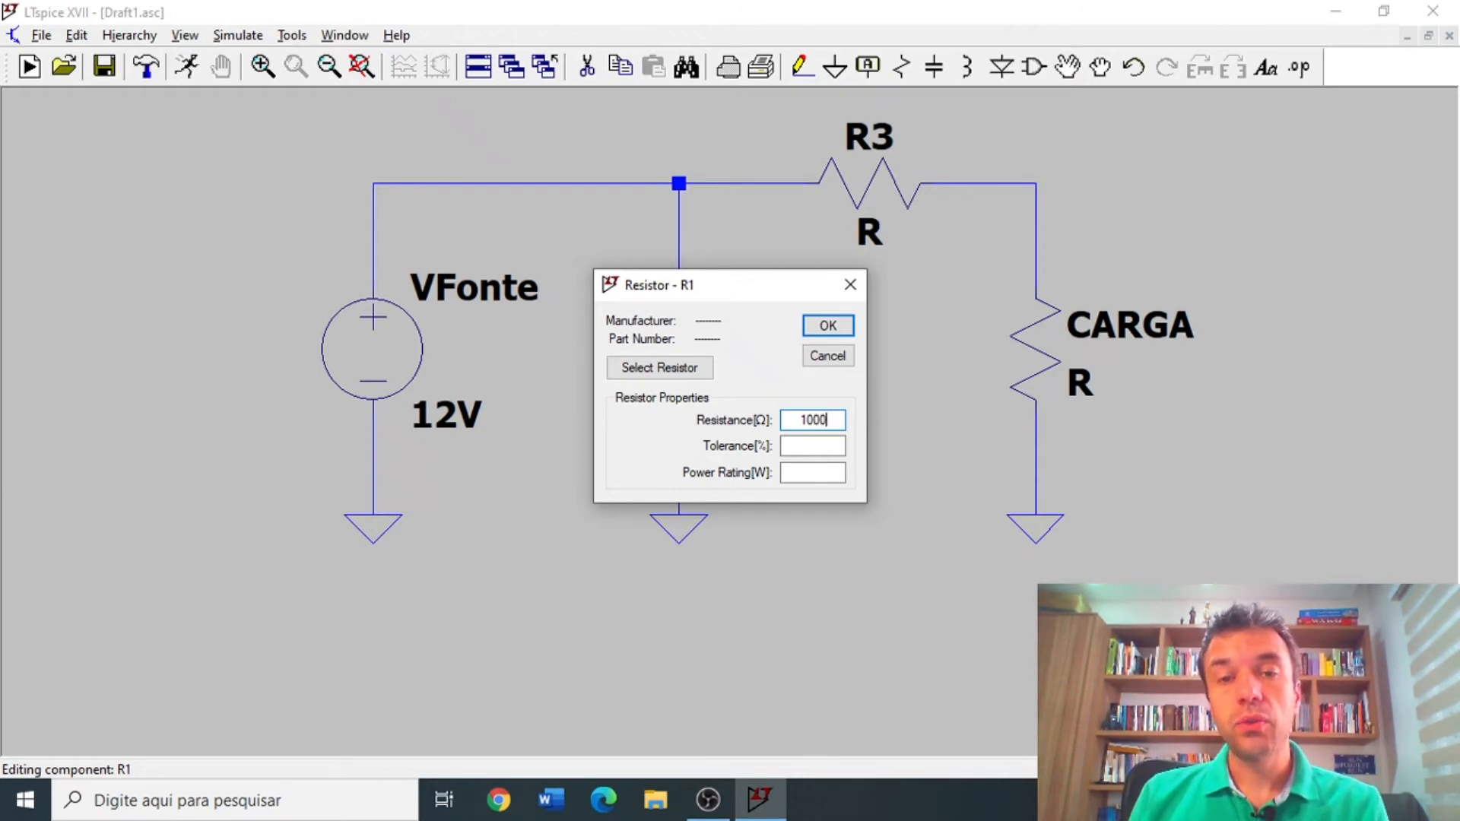
{"action": "key", "text": "Return"}
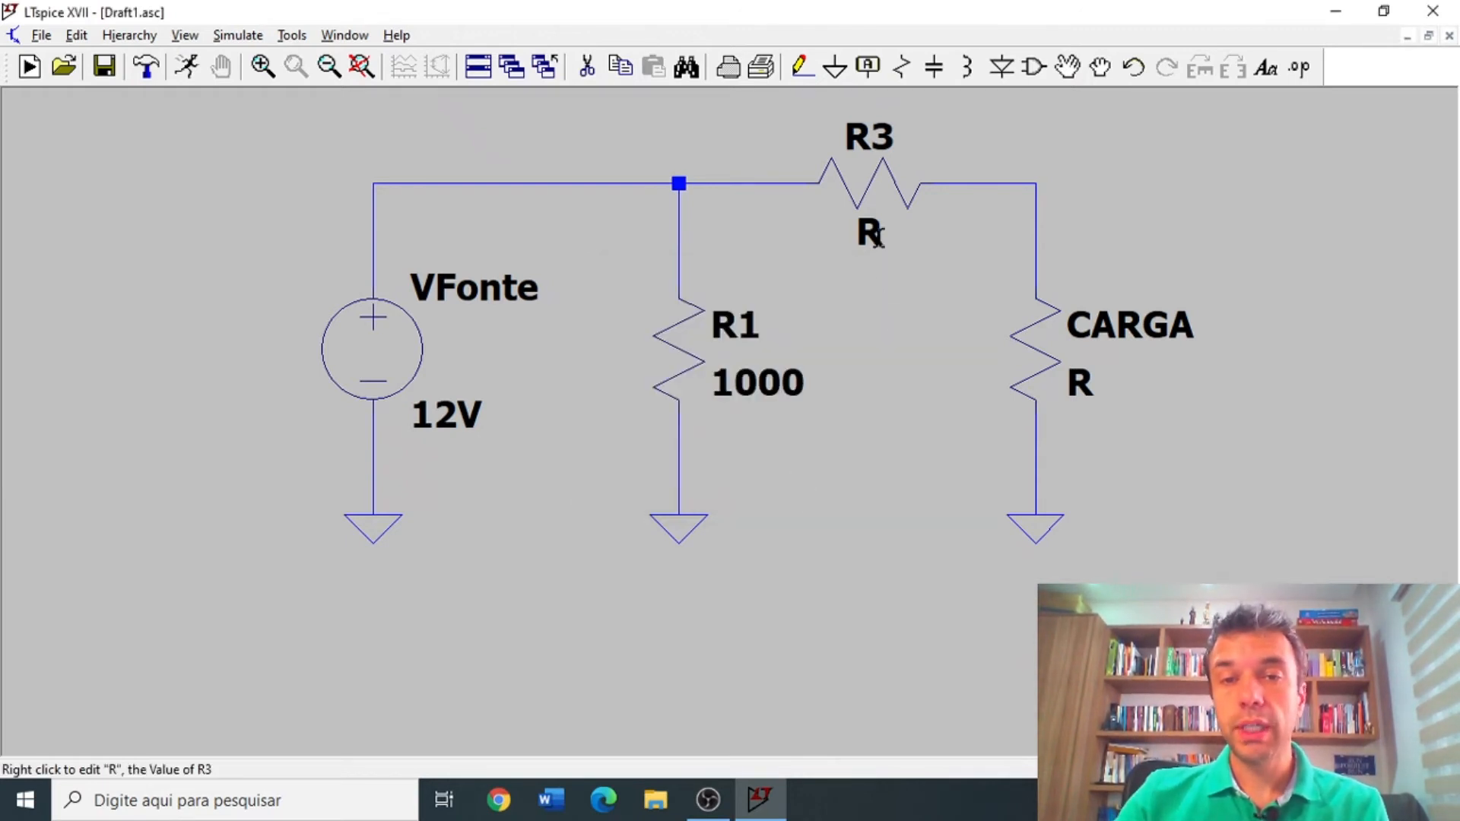
{"action": "right_click", "coordinate": [874, 199]}
{"action": "type", "text": "1k"}
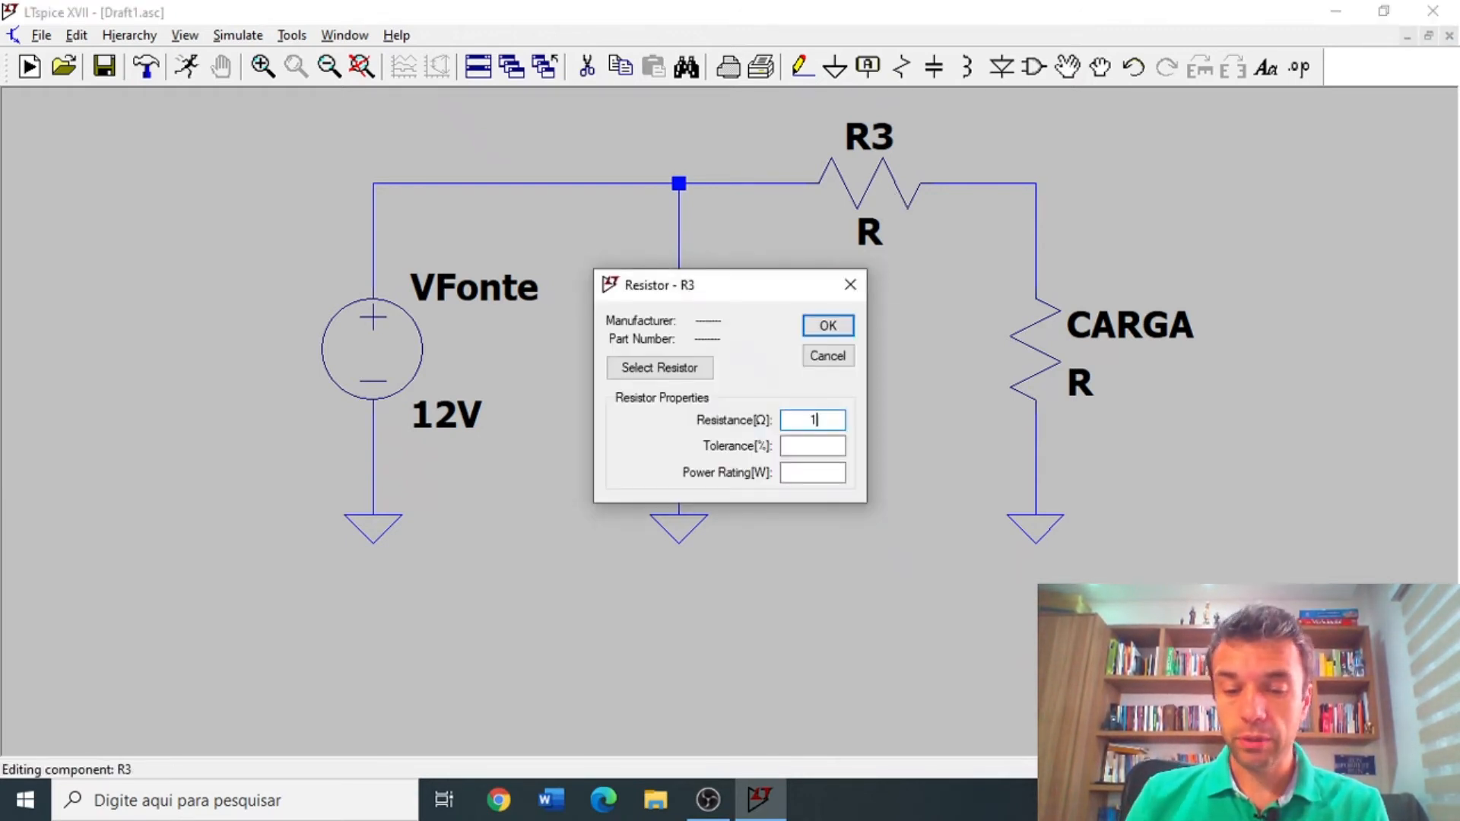
{"action": "key", "text": "Return"}
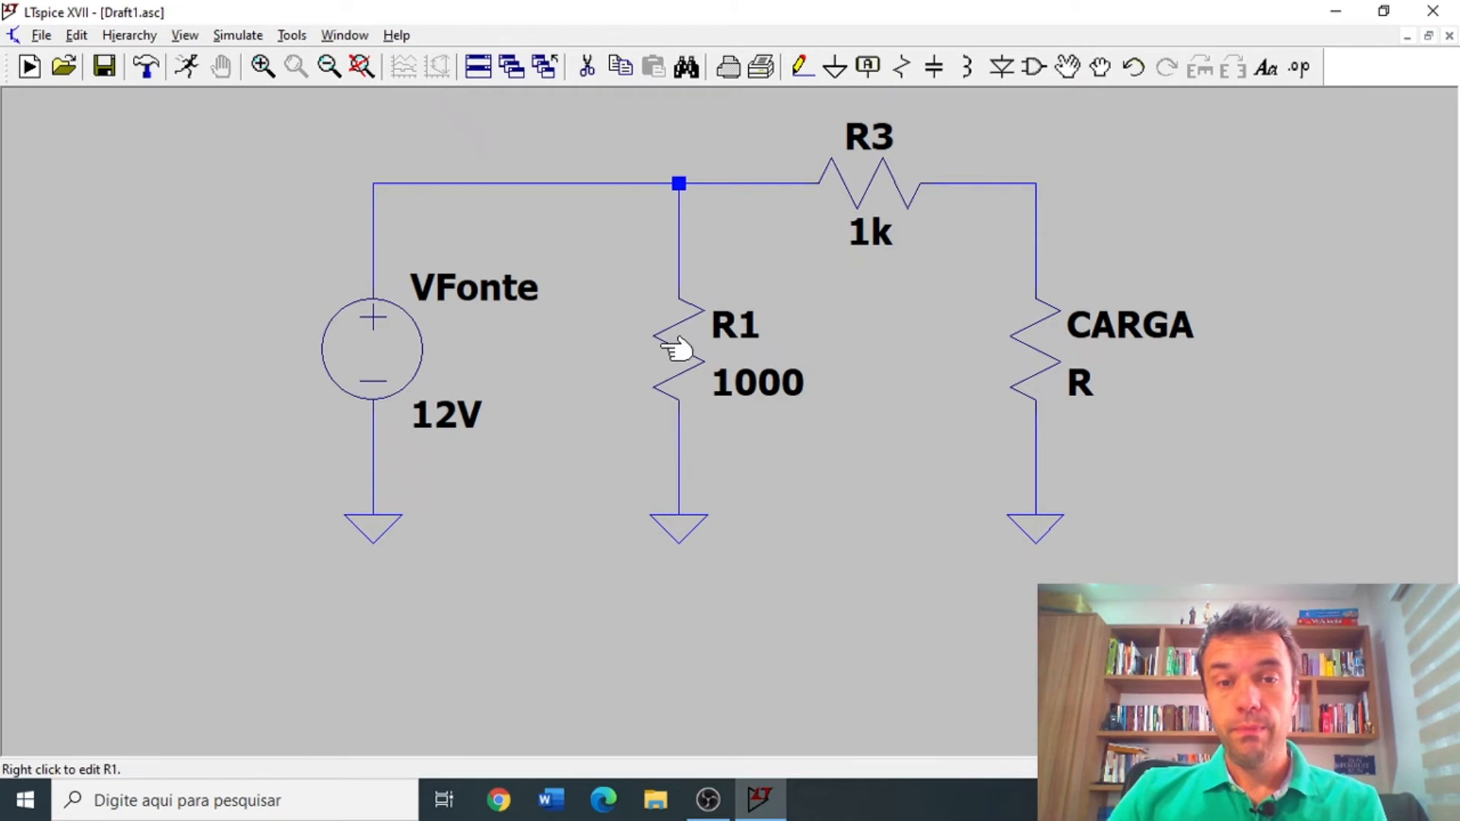
Change R1's resistance to 1Meg to try the mega suffix.
{"action": "right_click", "coordinate": [685, 380]}
{"action": "left_click", "coordinate": [795, 420]}
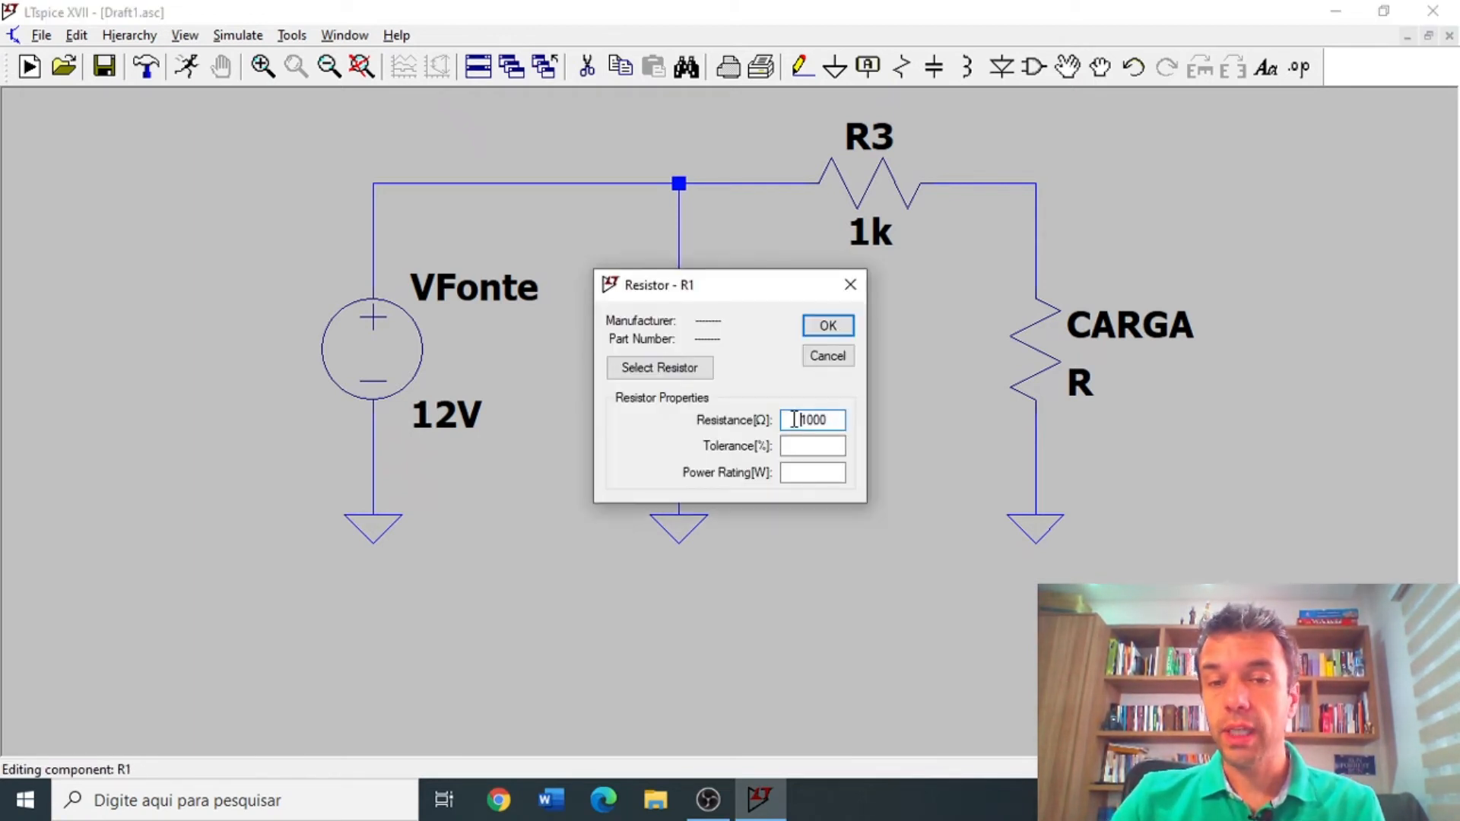
{"action": "left_click_drag", "start_coordinate": [837, 420], "coordinate": [781, 419]}
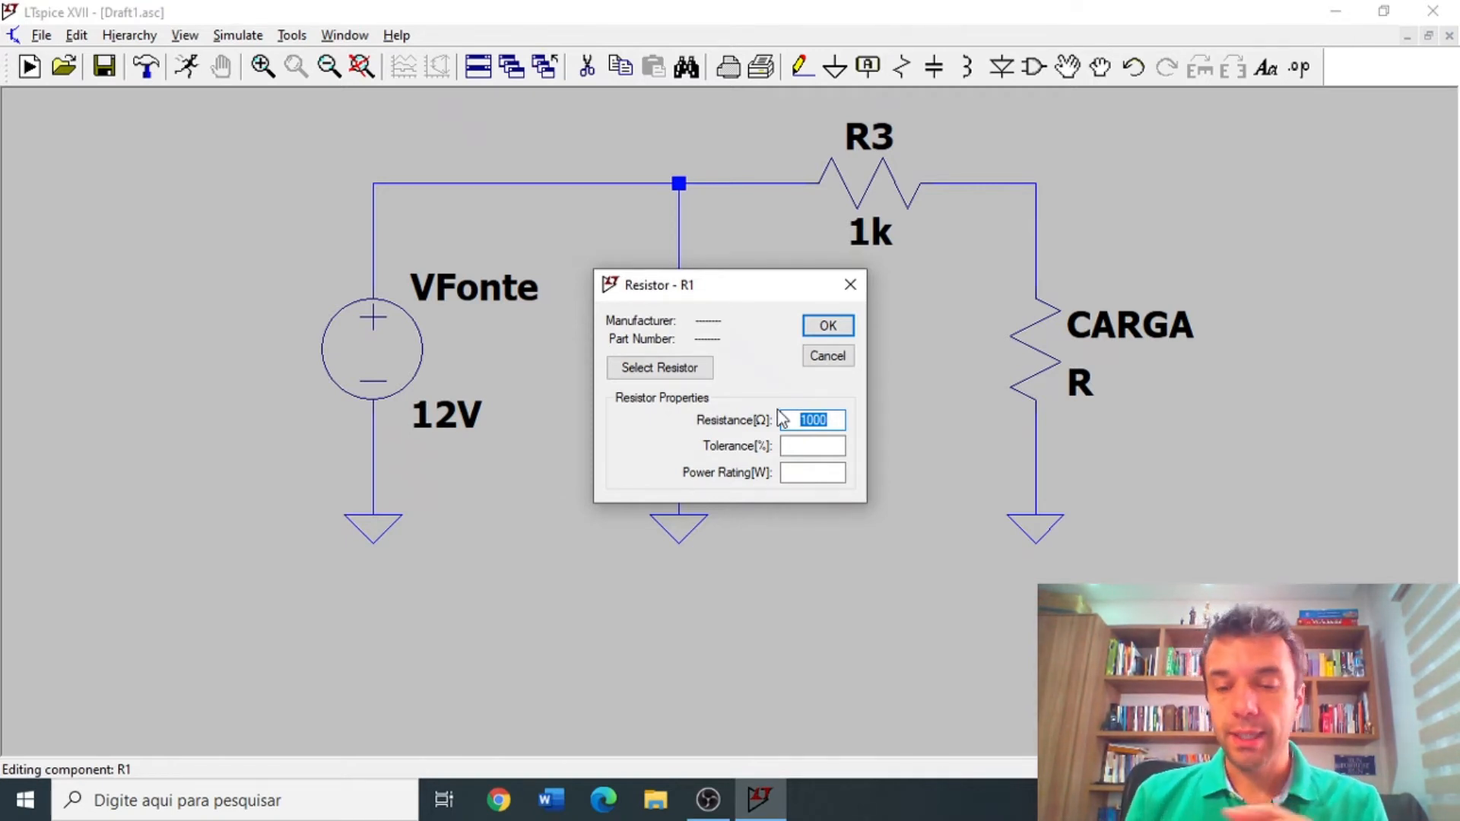
{"action": "type", "text": "1Meg"}
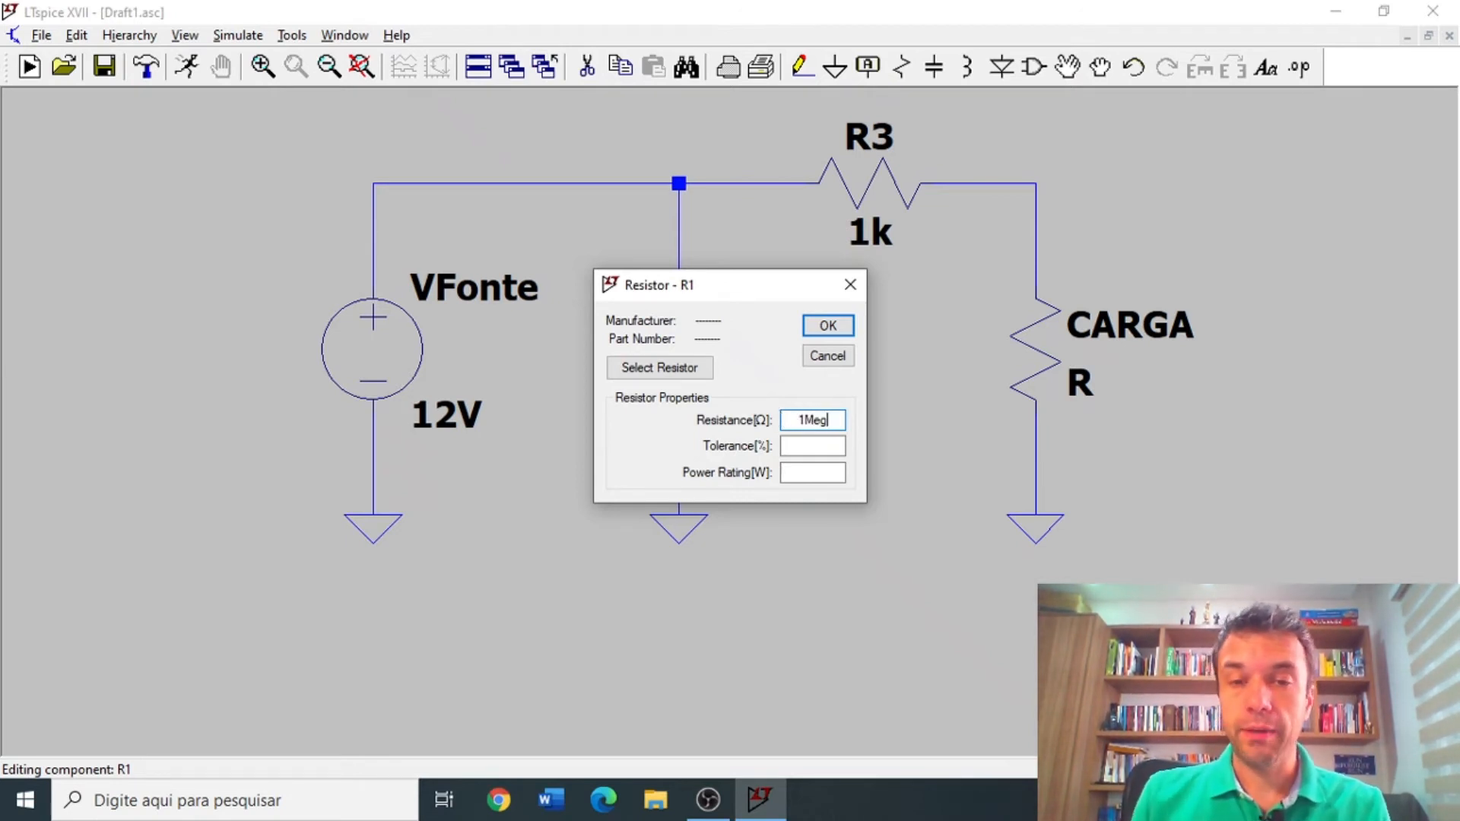
{"action": "key", "text": "Return"}
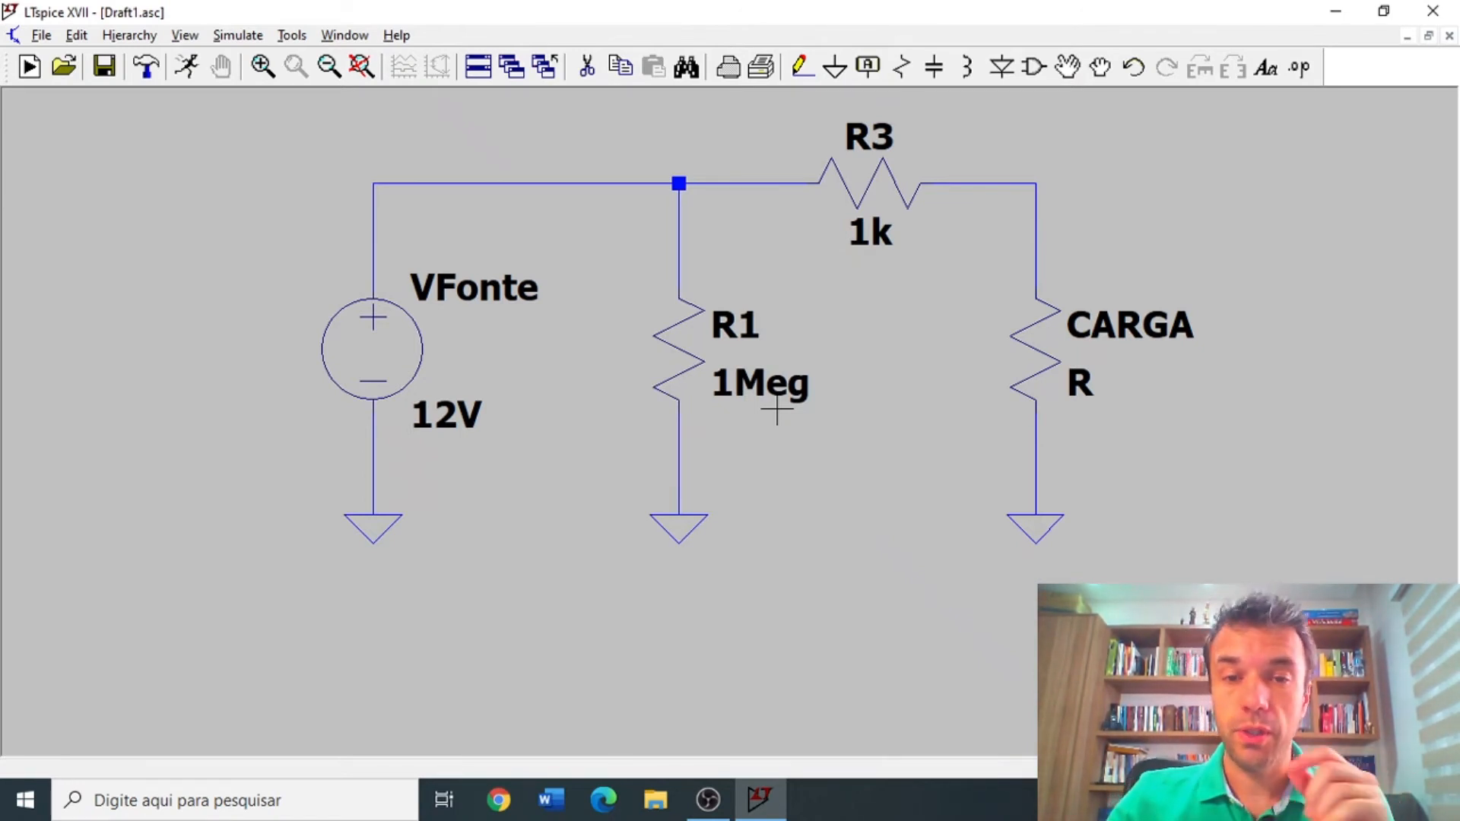
Set R1's resistance back to 1000.
{"action": "right_click", "coordinate": [676, 352]}
{"action": "left_click", "coordinate": [805, 415]}
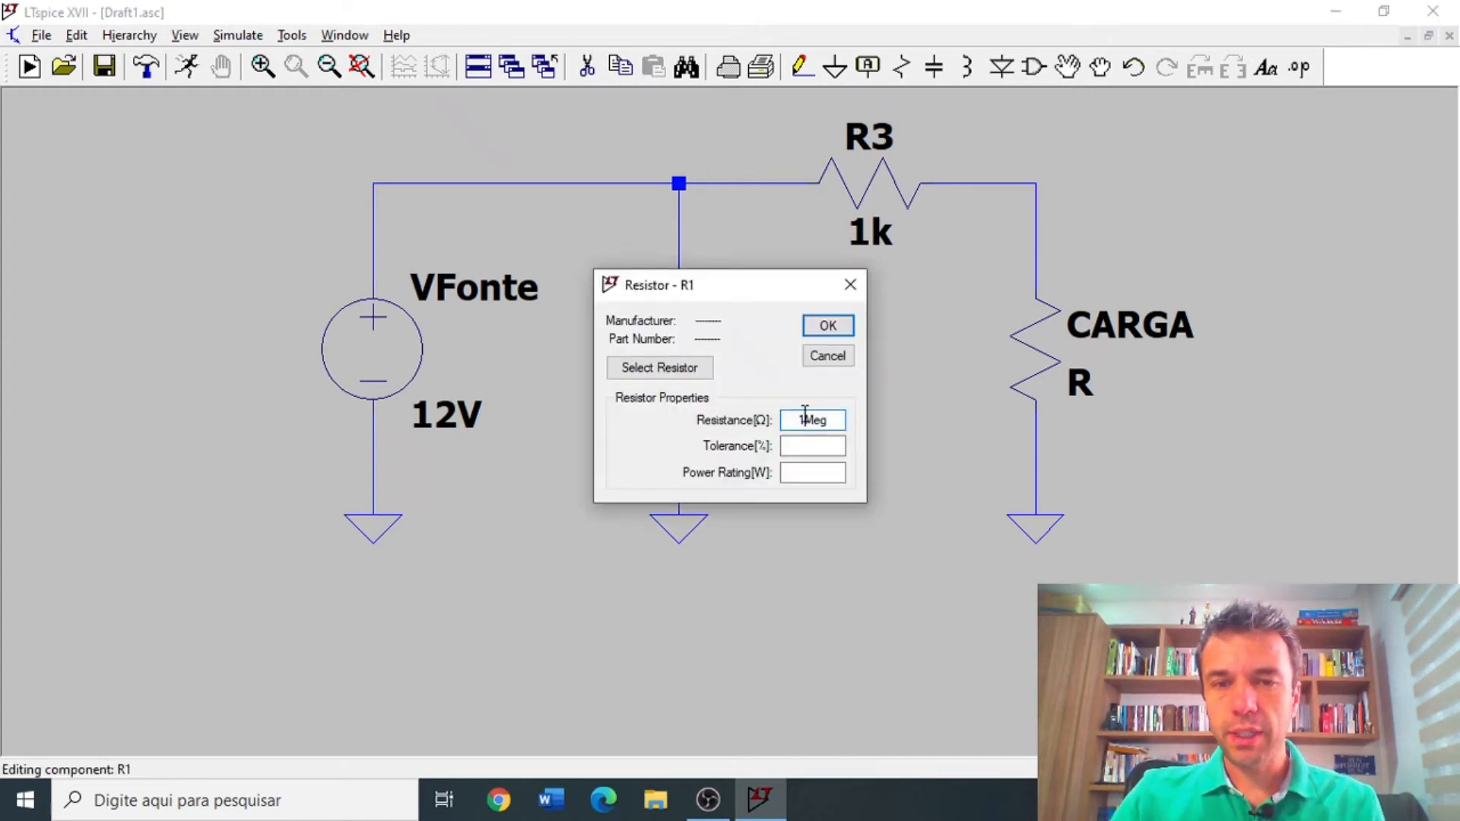
{"action": "left_click_drag", "start_coordinate": [805, 421], "coordinate": [838, 421]}
{"action": "type", "text": "00"}
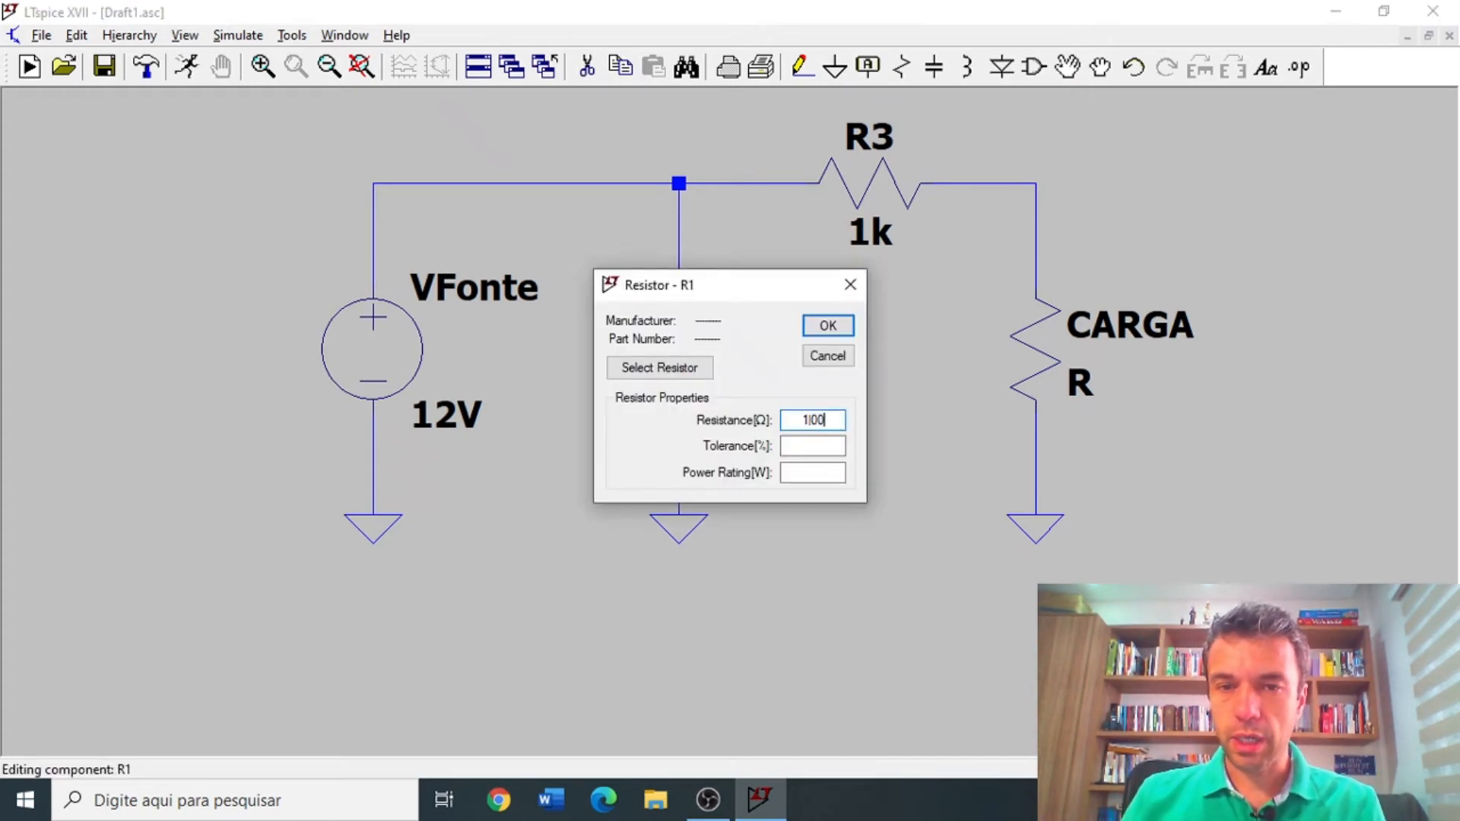
{"action": "key", "text": "BackSpace"}
{"action": "key", "text": "BackSpace"}
{"action": "type", "text": "000"}
{"action": "key", "text": "Return"}
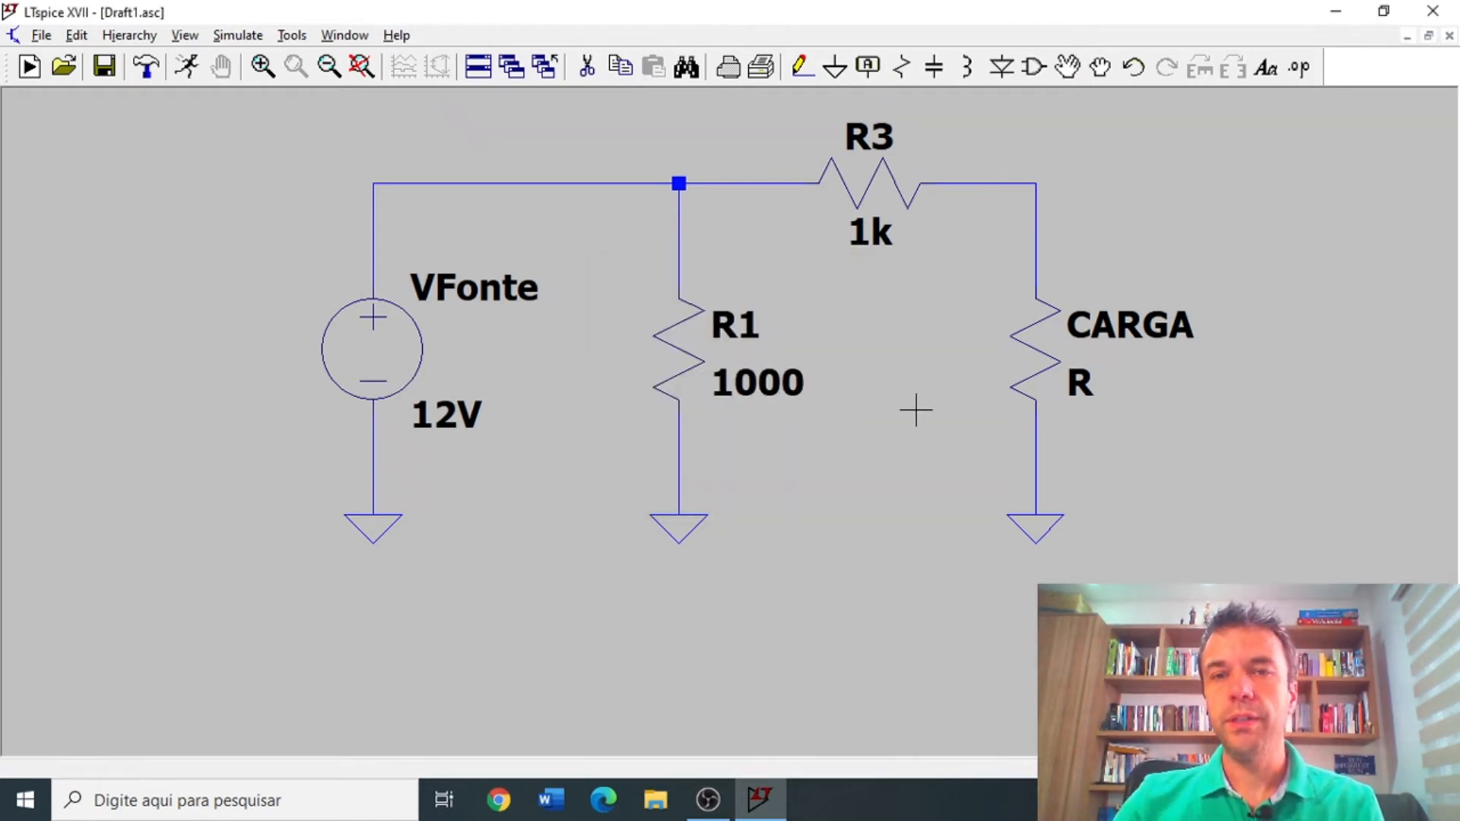
Set the resistance of the CARGA resistor to 870.
{"action": "right_click", "coordinate": [1043, 352]}
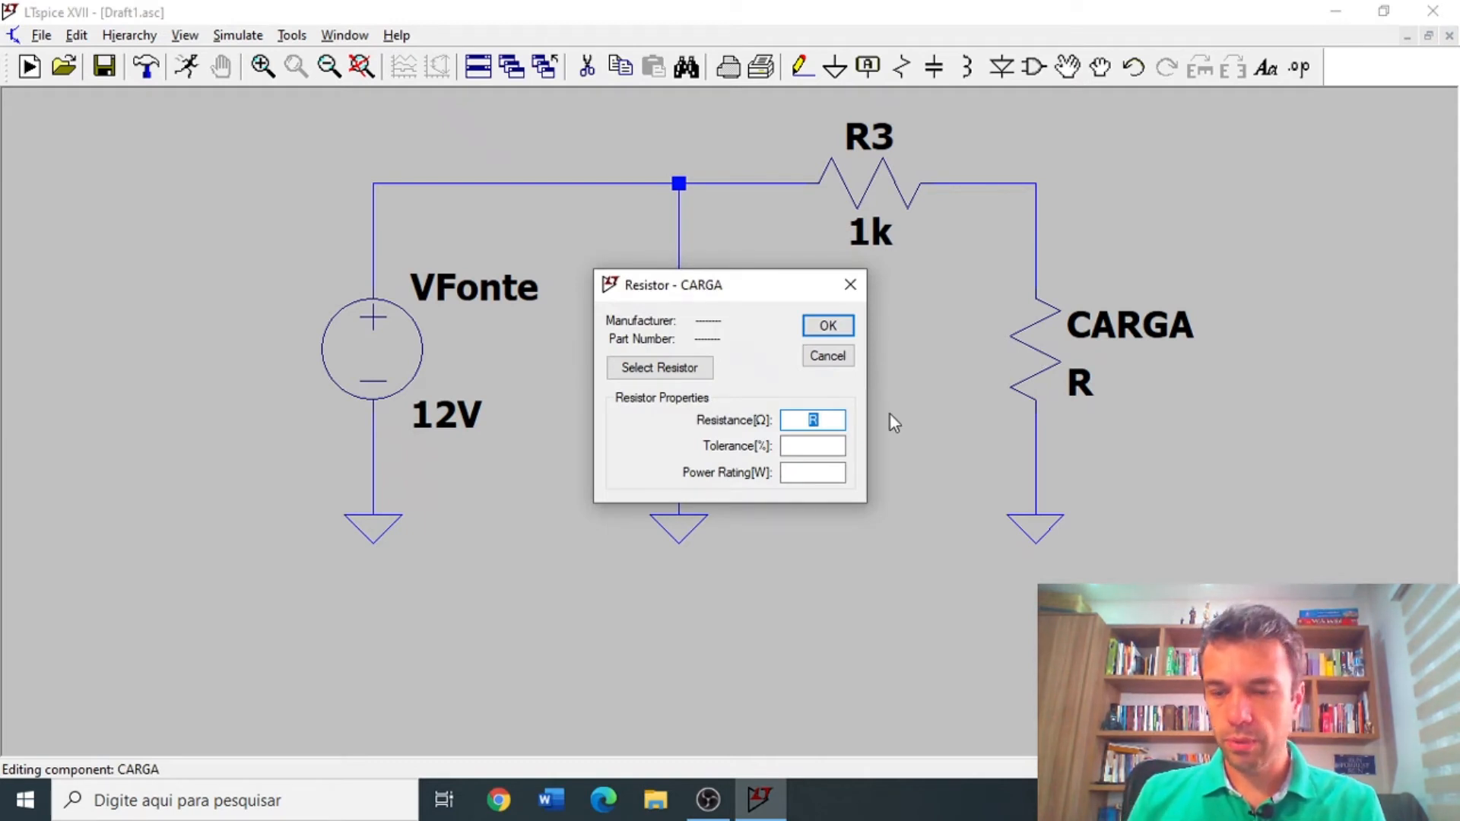
{"action": "type", "text": "870"}
{"action": "key", "text": "Return"}
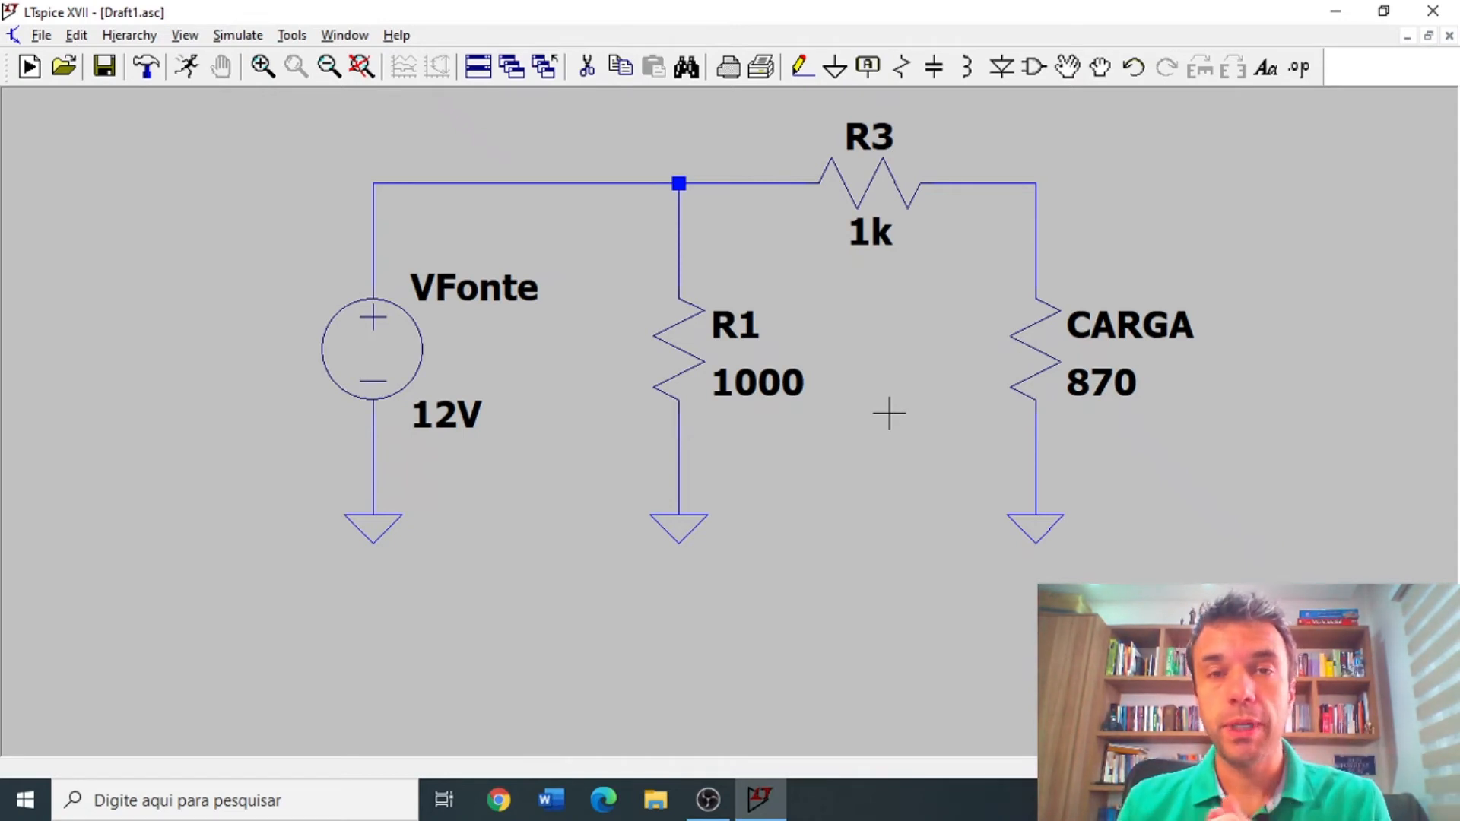
Run a transient simulation with a stop time of 1m and place its .tran directive below and left of VFonte's ground symbol.
{"action": "left_click", "coordinate": [189, 68]}
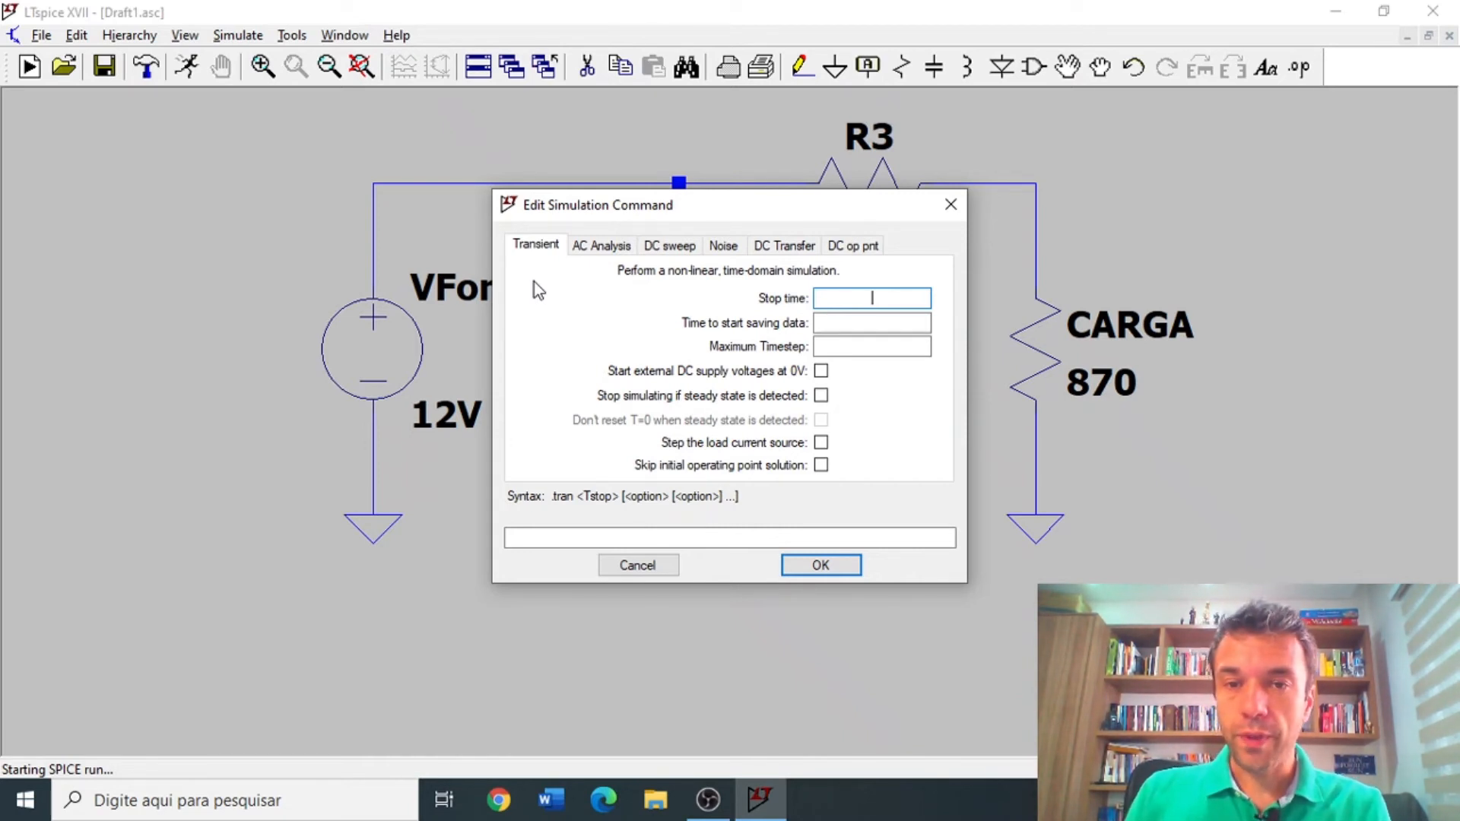
{"action": "type", "text": "1"}
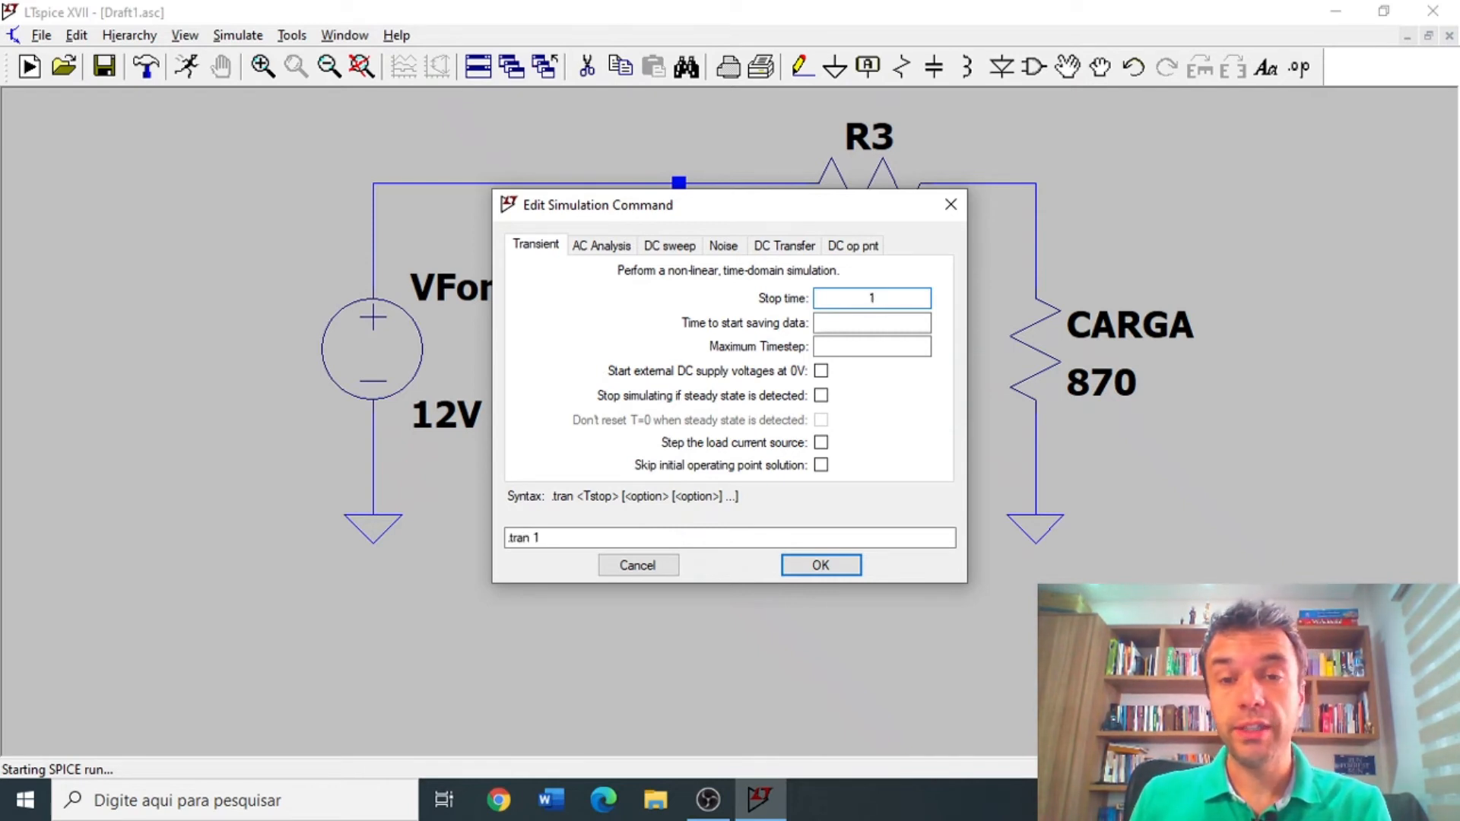
{"action": "key", "text": "BackSpace"}
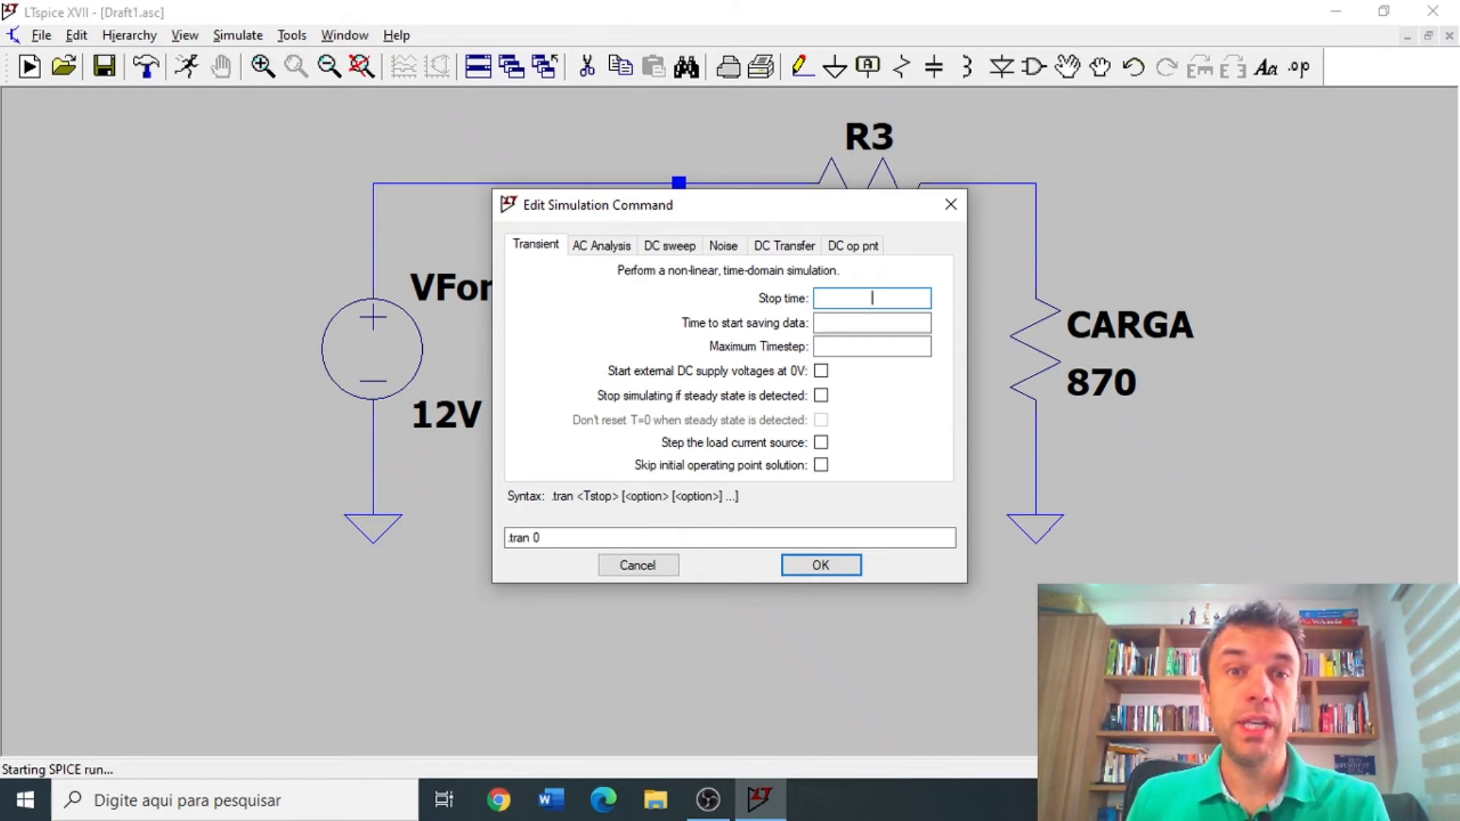
{"action": "type", "text": "1m"}
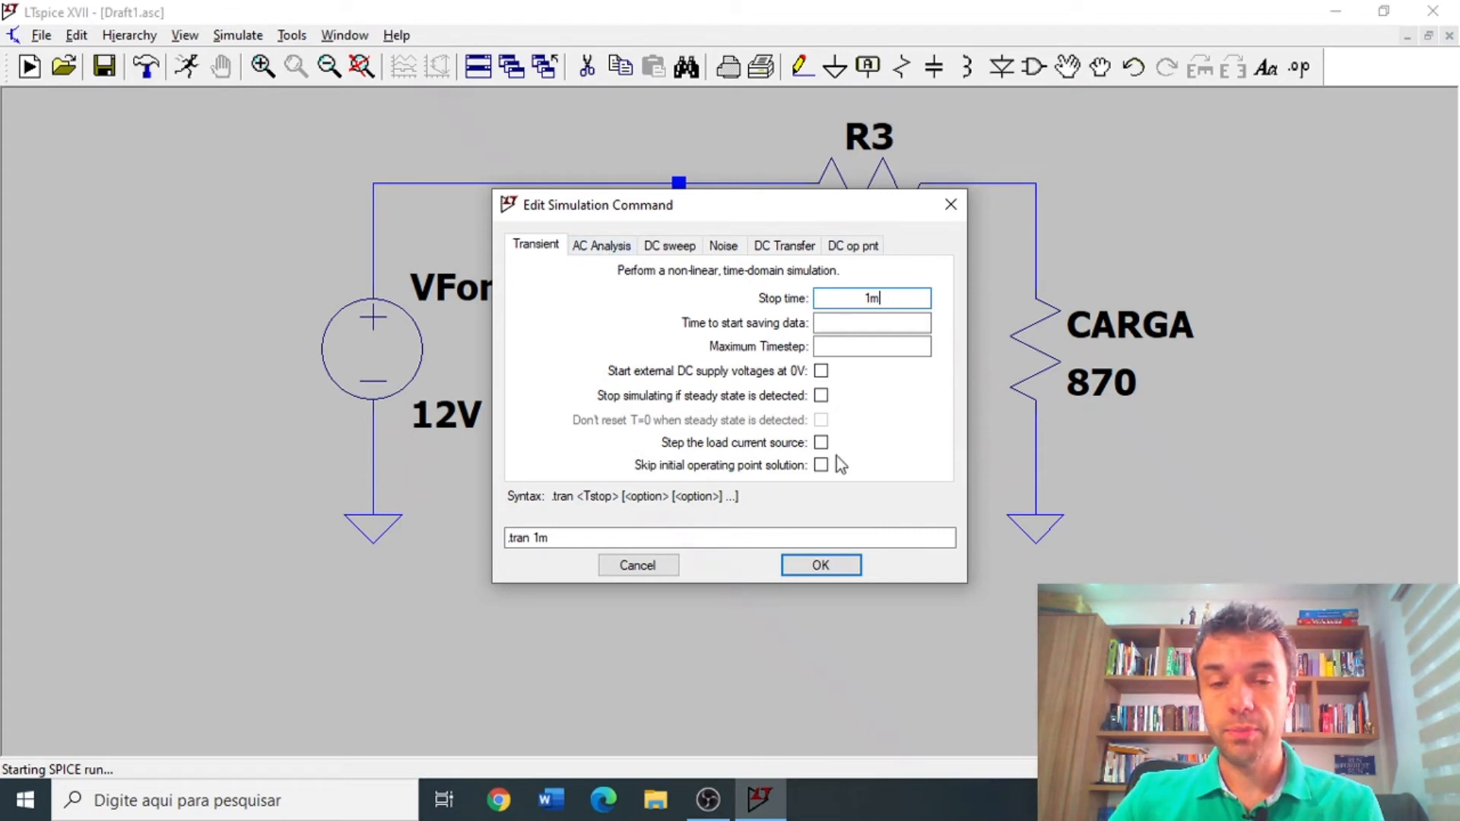
{"action": "left_click", "coordinate": [832, 565]}
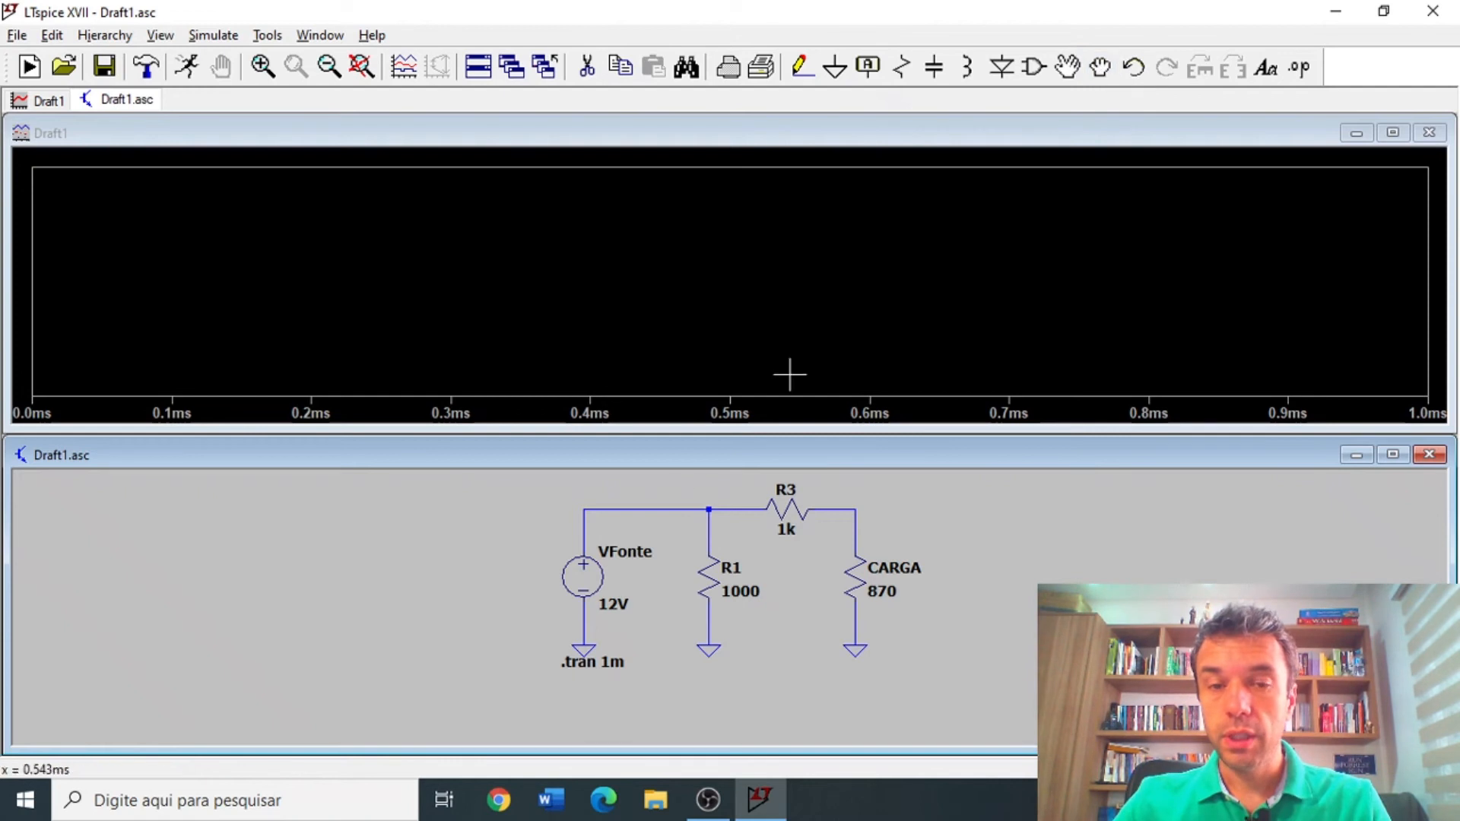
{"action": "left_click", "coordinate": [593, 663]}
{"action": "left_click", "coordinate": [512, 682]}
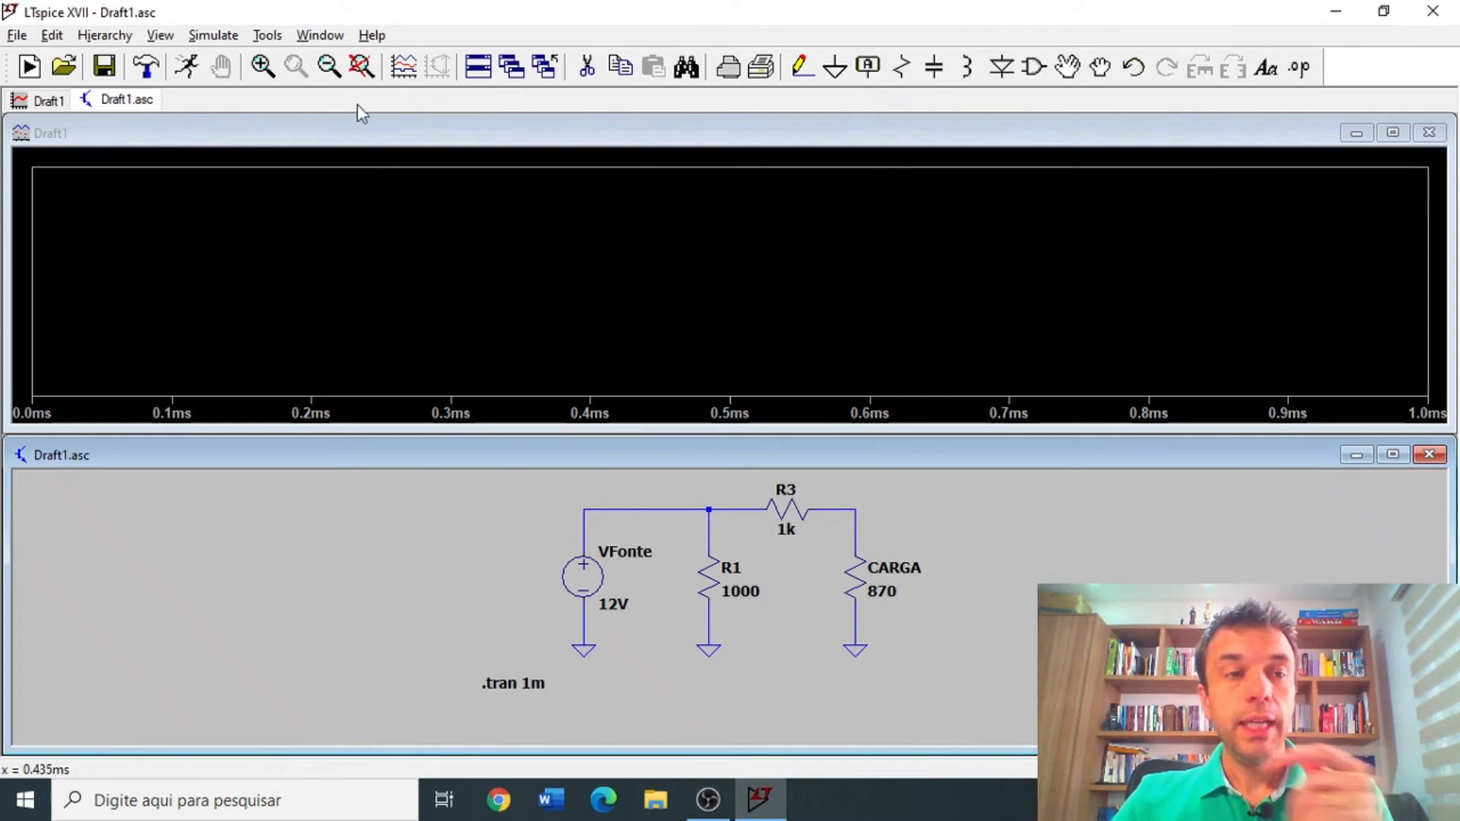
Maximize the waveform and schematic windows, fit the circuit to the window, and switch between the two views.
{"action": "double_click", "coordinate": [115, 136]}
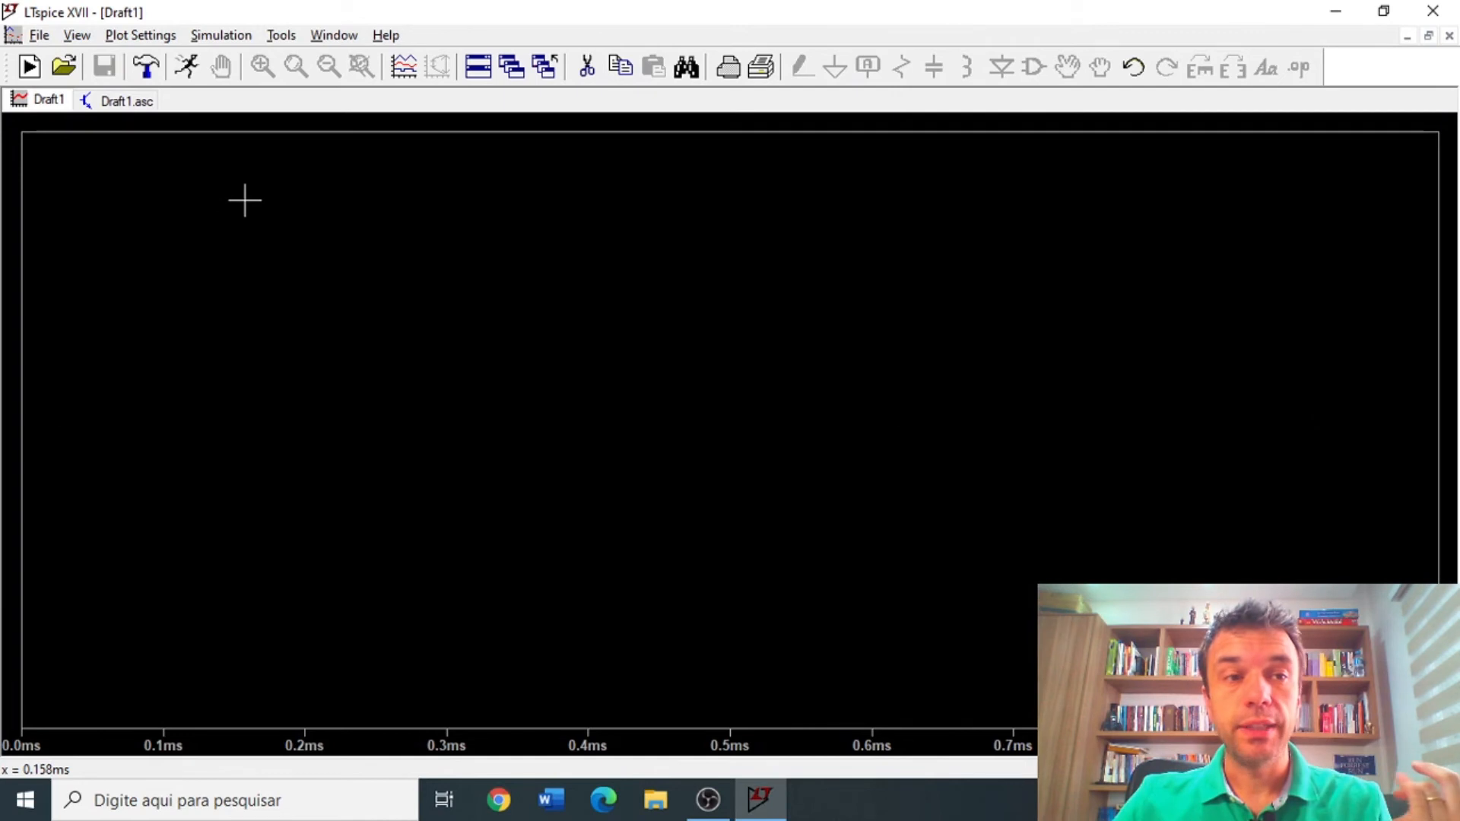
{"action": "left_click", "coordinate": [122, 102]}
{"action": "key", "text": "space"}
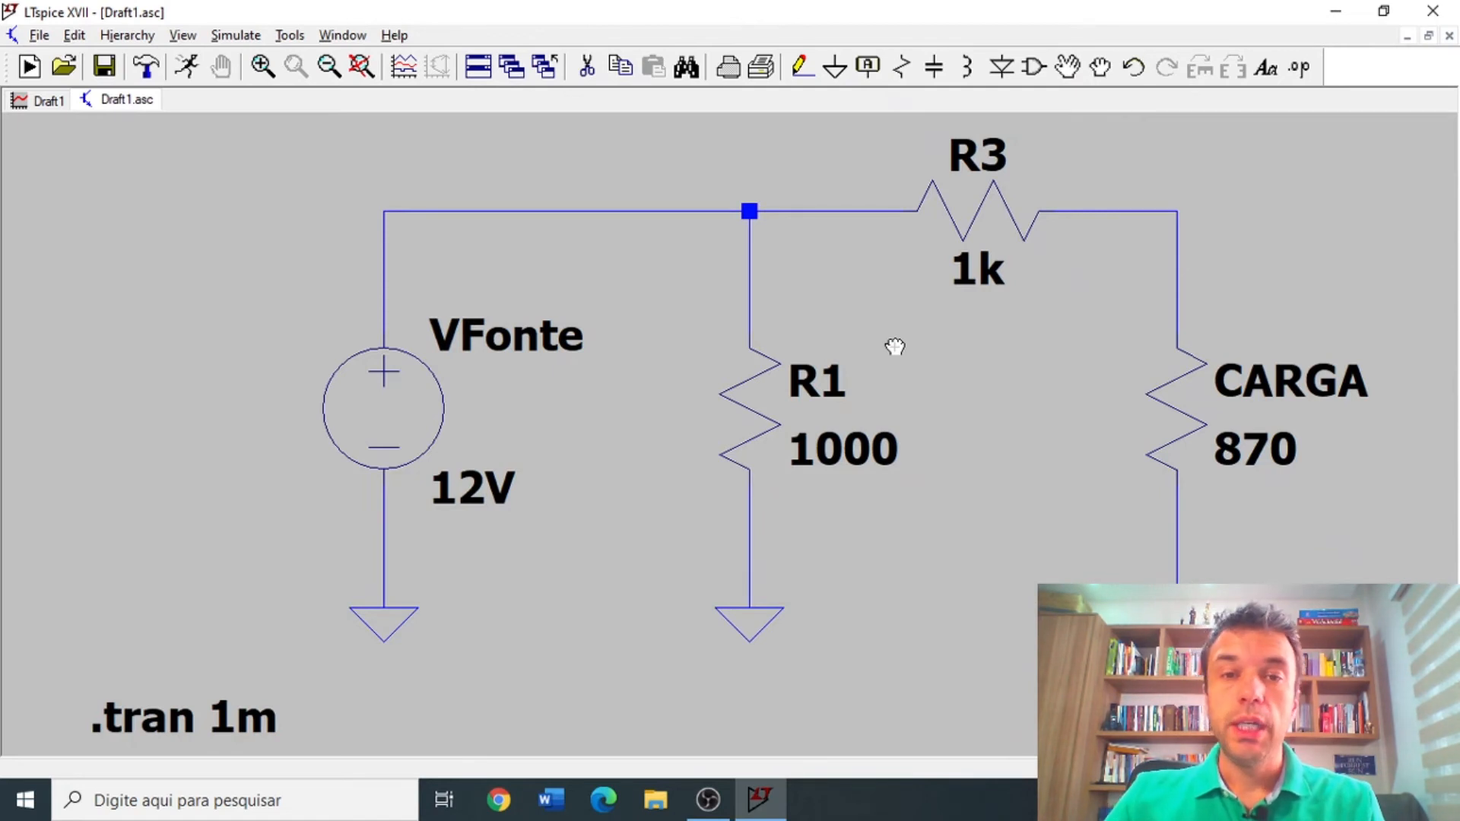
{"action": "left_click", "coordinate": [47, 100]}
{"action": "left_click", "coordinate": [117, 105]}
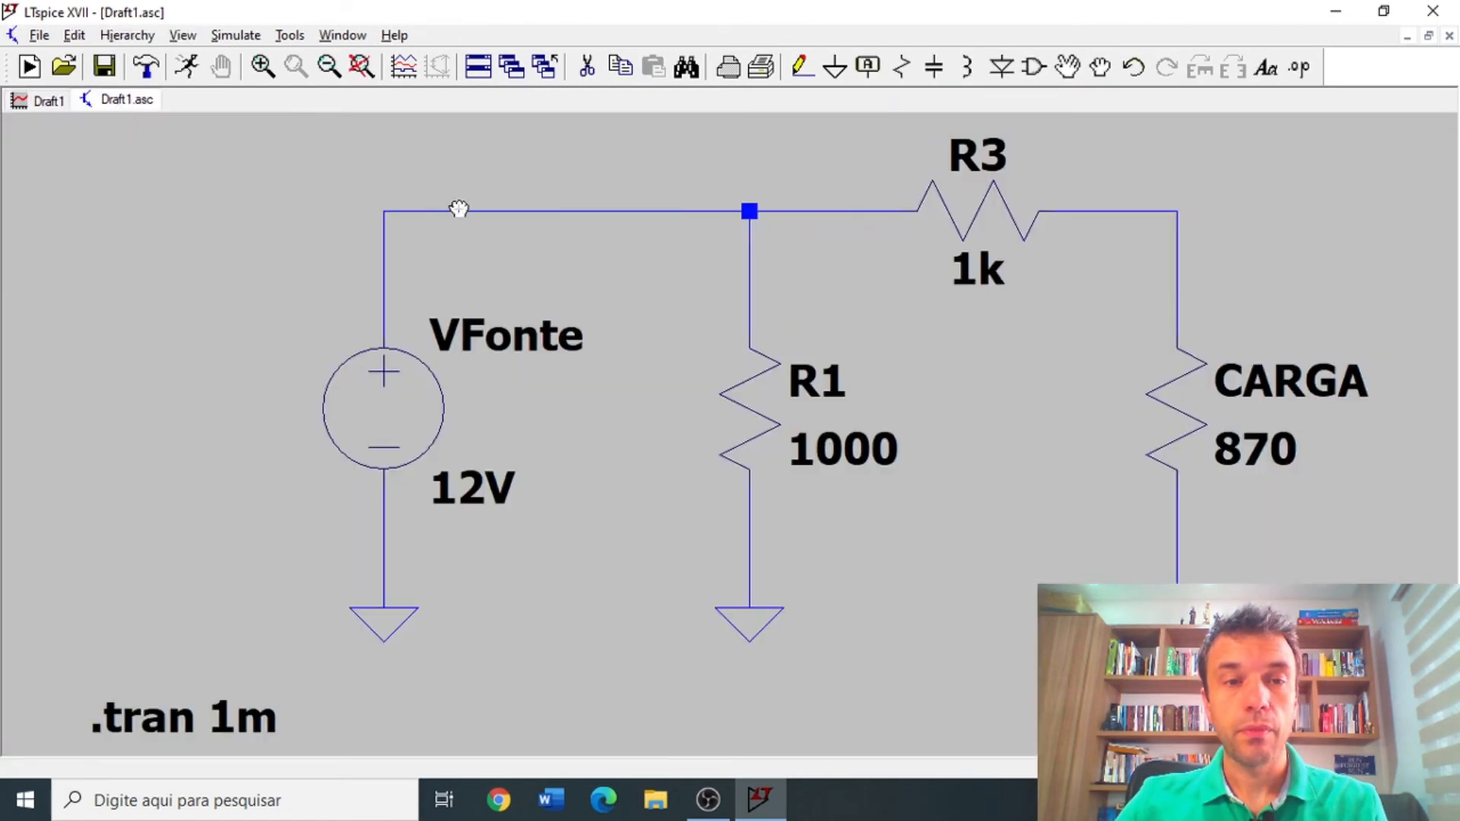
Rerun the transient simulation and maximize the schematic and waveform windows.
{"action": "left_click", "coordinate": [191, 63]}
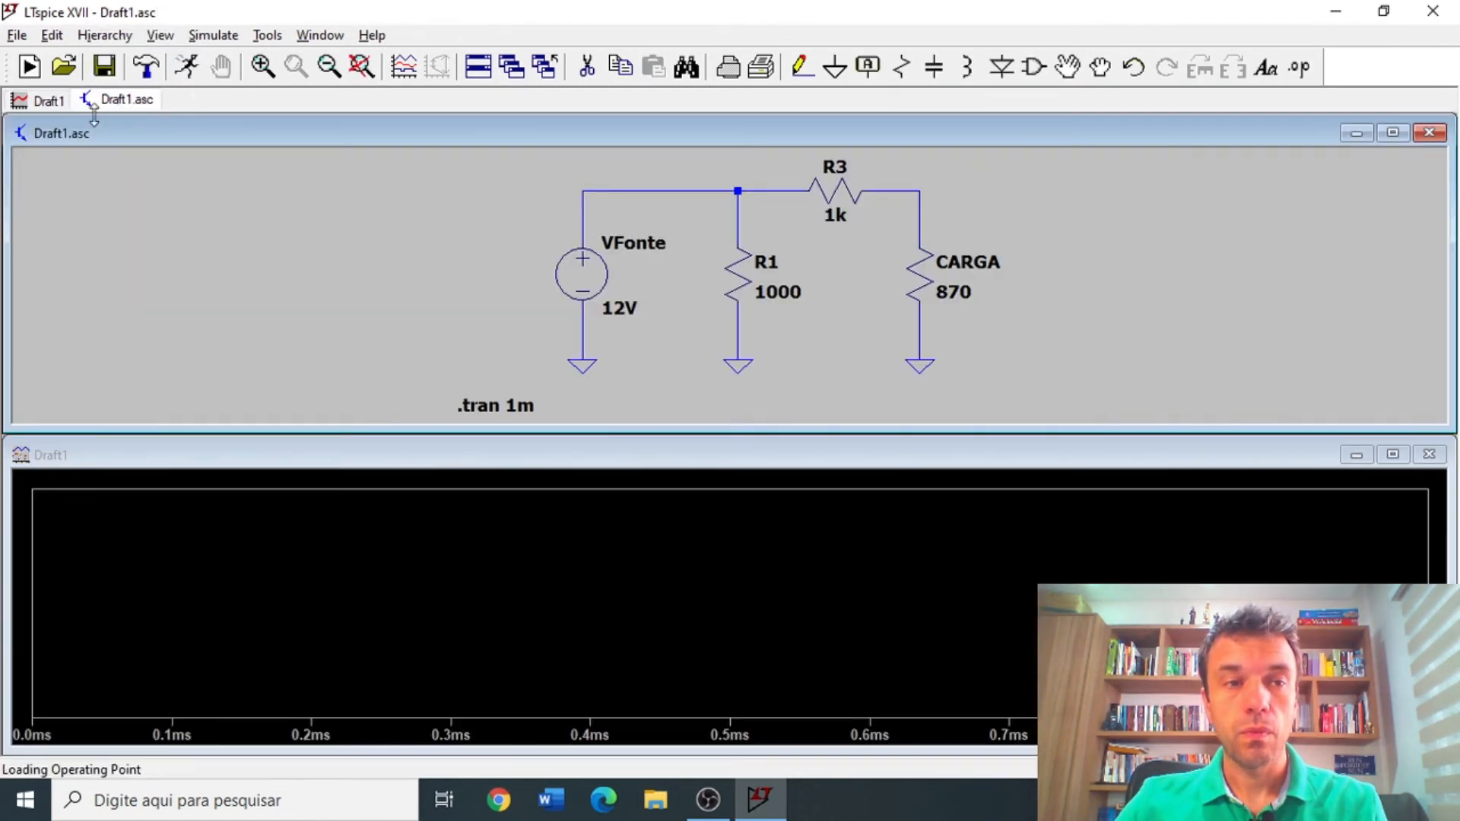
{"action": "left_click", "coordinate": [40, 103]}
{"action": "double_click", "coordinate": [106, 139]}
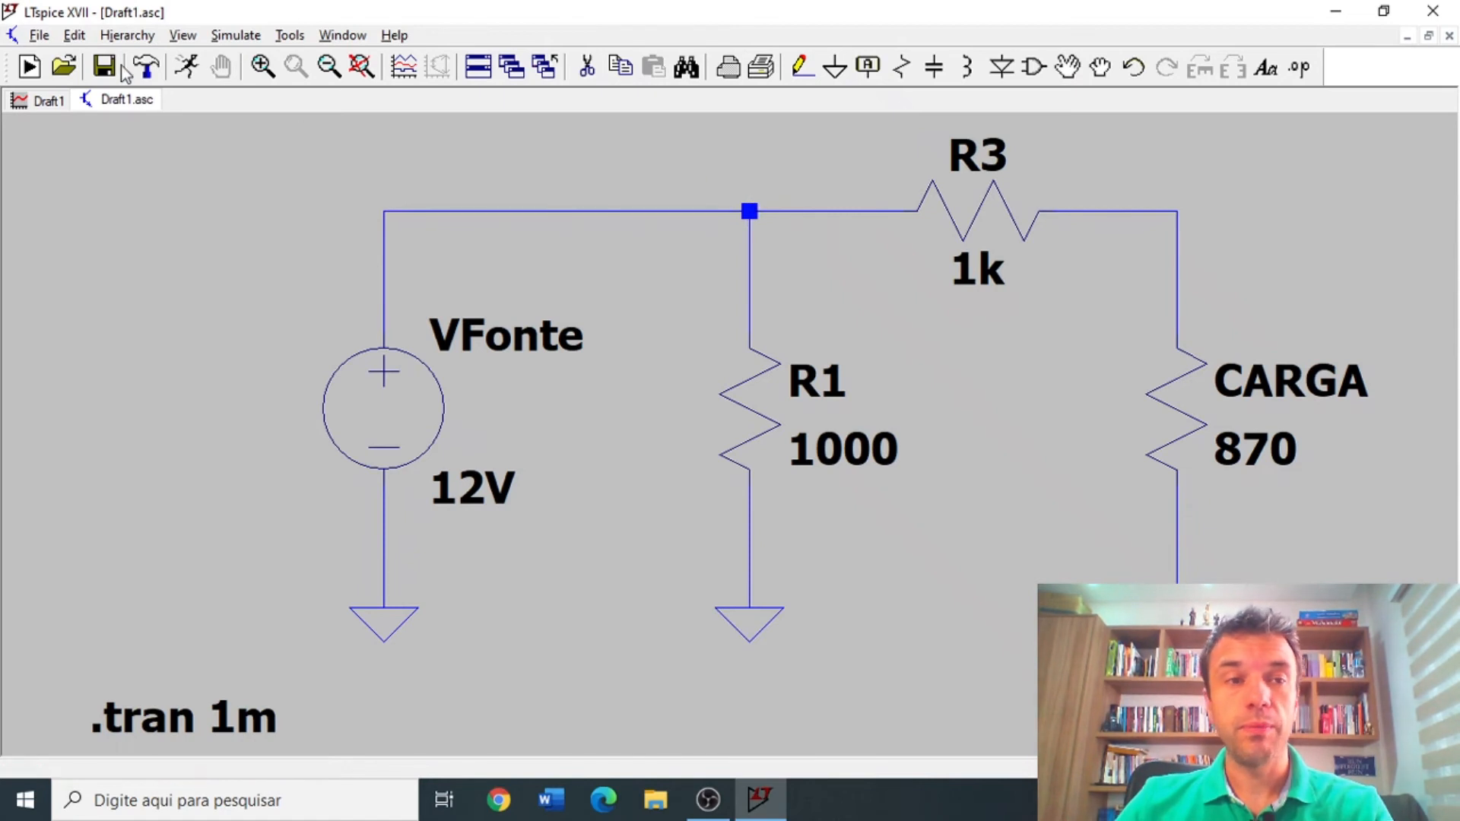
Plot the voltage of the VFonte output node, V(n001), and of the node between R3 and CARGA, V(n002).
{"action": "left_click", "coordinate": [42, 110]}
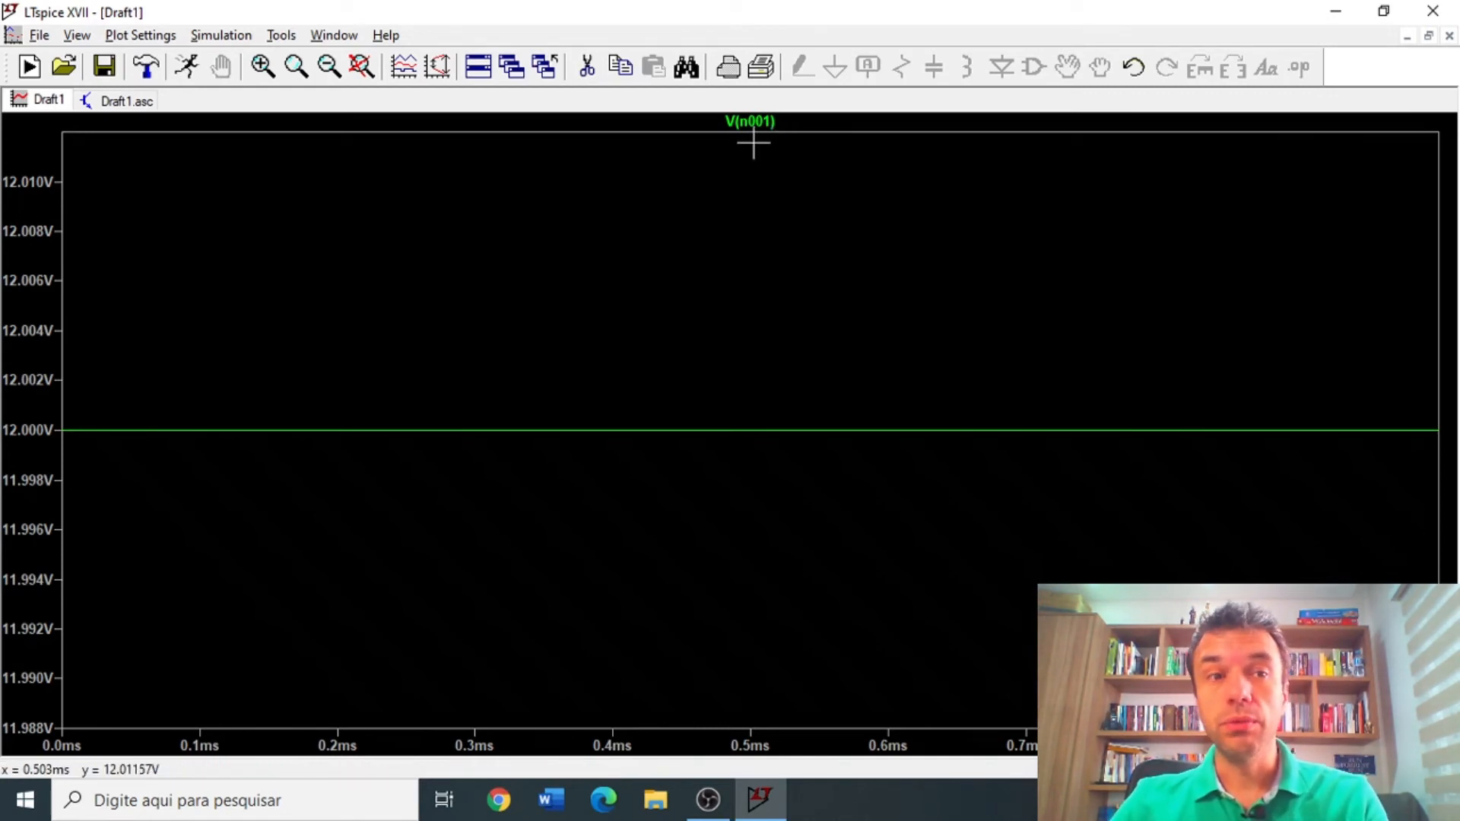
{"action": "left_click", "coordinate": [111, 101]}
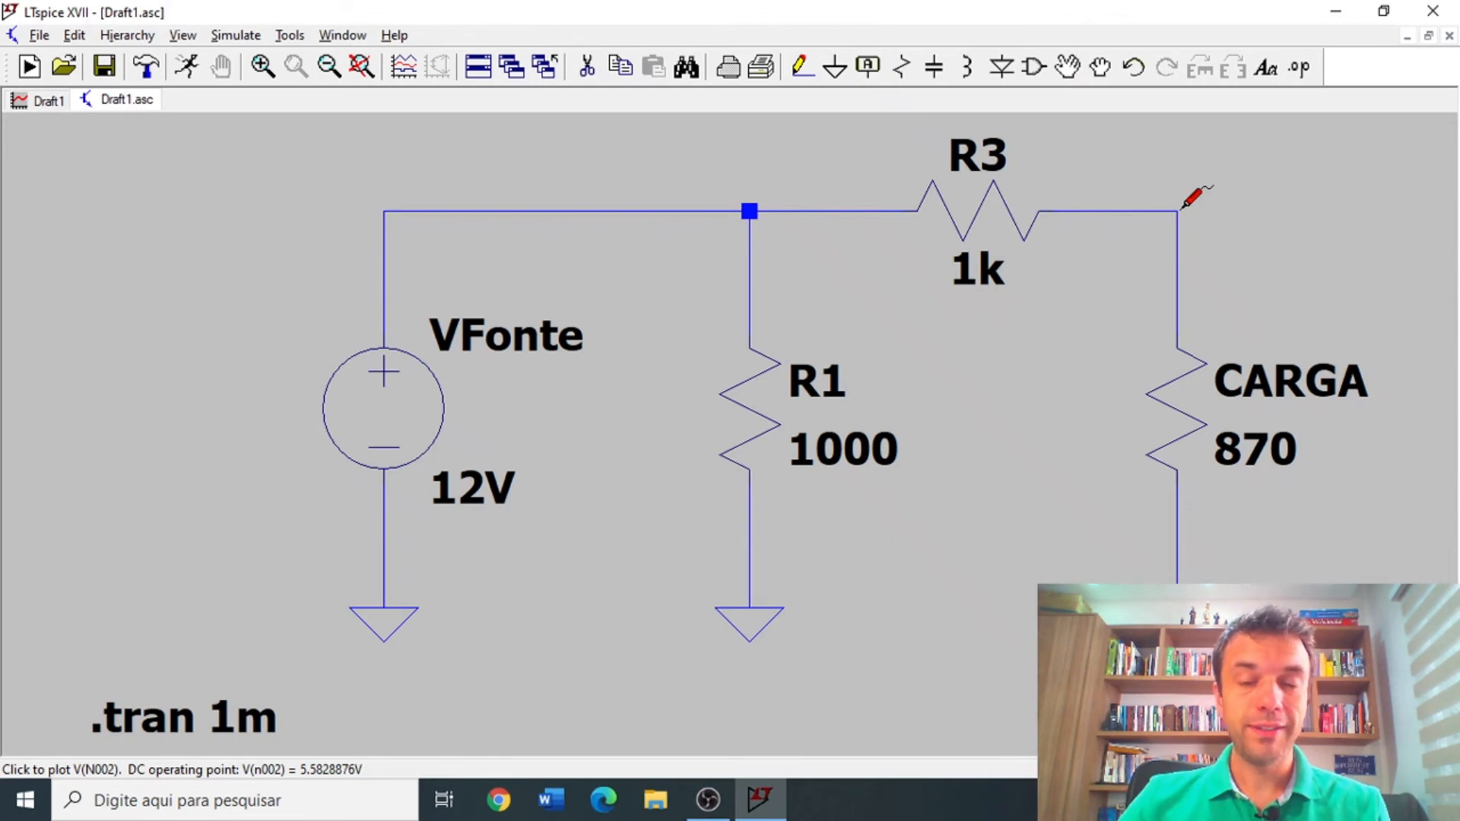
{"action": "left_click", "coordinate": [33, 99]}
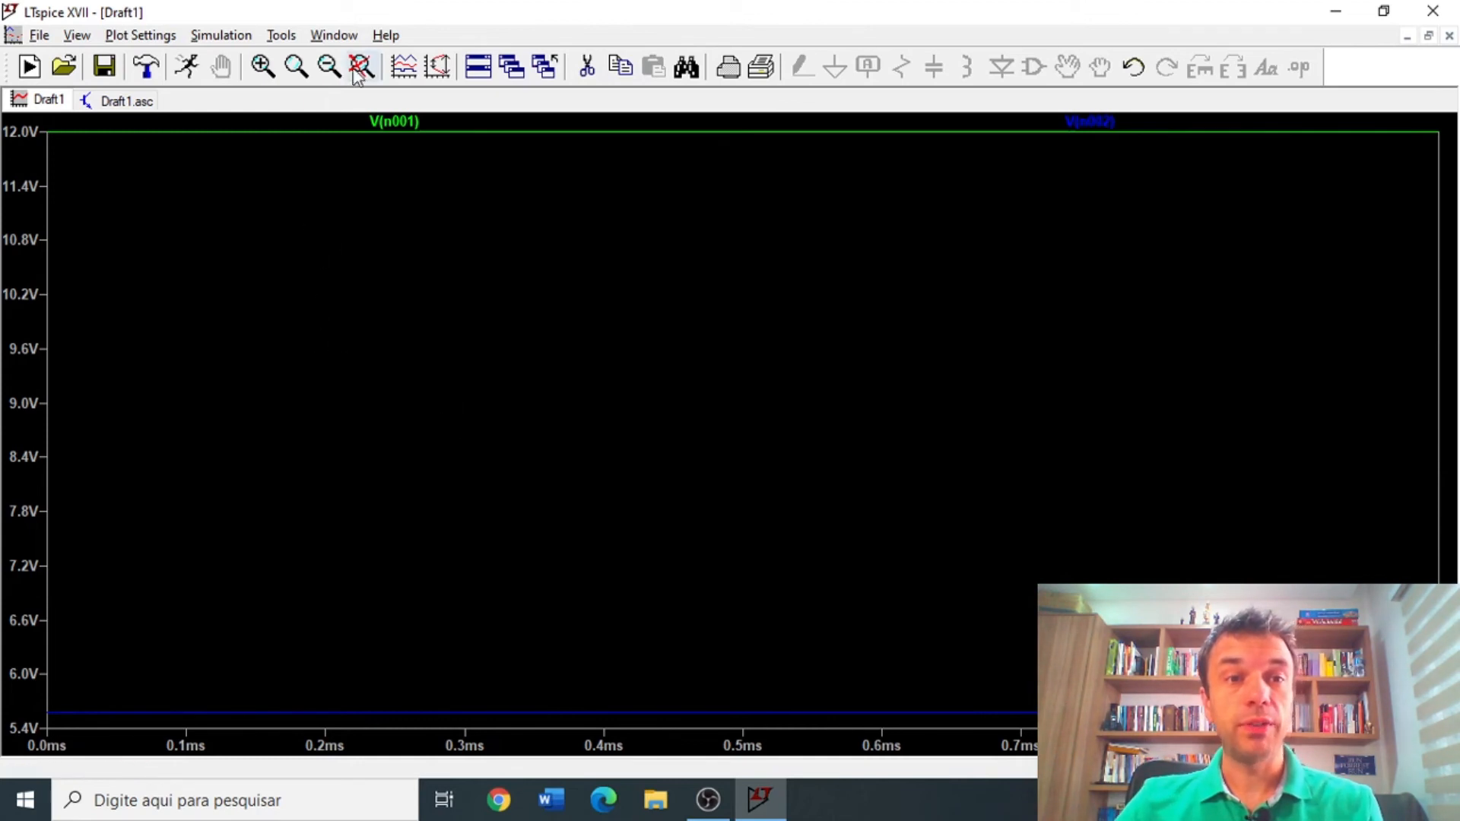
Zoom in closely on the V(n002) trace to examine its value, and restore the full plot range.
{"action": "left_click", "coordinate": [263, 66]}
{"action": "left_click_drag", "start_coordinate": [326, 692], "coordinate": [407, 731]}
{"action": "left_click_drag", "start_coordinate": [73, 424], "coordinate": [711, 478]}
{"action": "left_click_drag", "start_coordinate": [150, 407], "coordinate": [521, 525]}
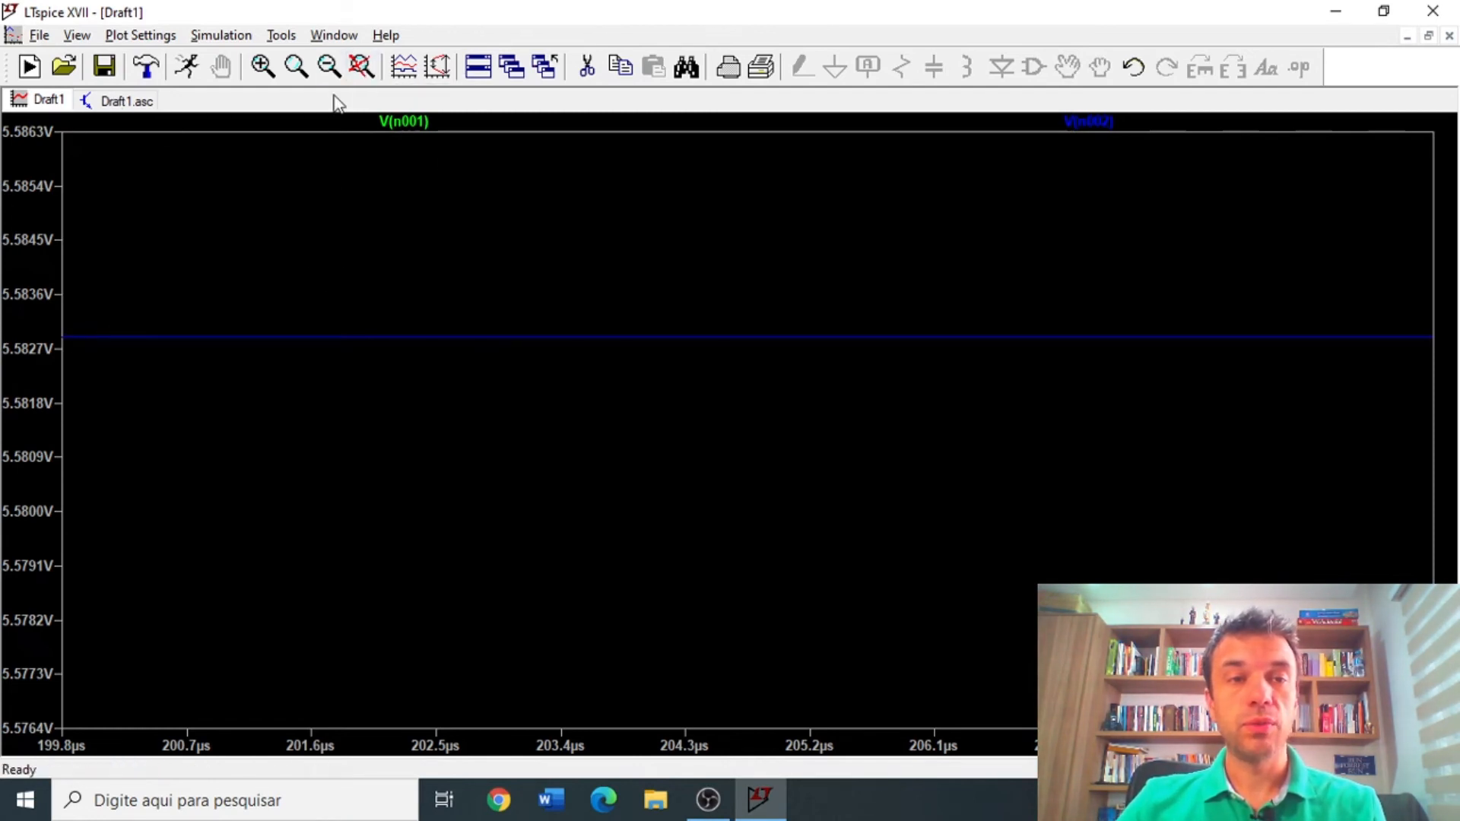
{"action": "left_click", "coordinate": [361, 67]}
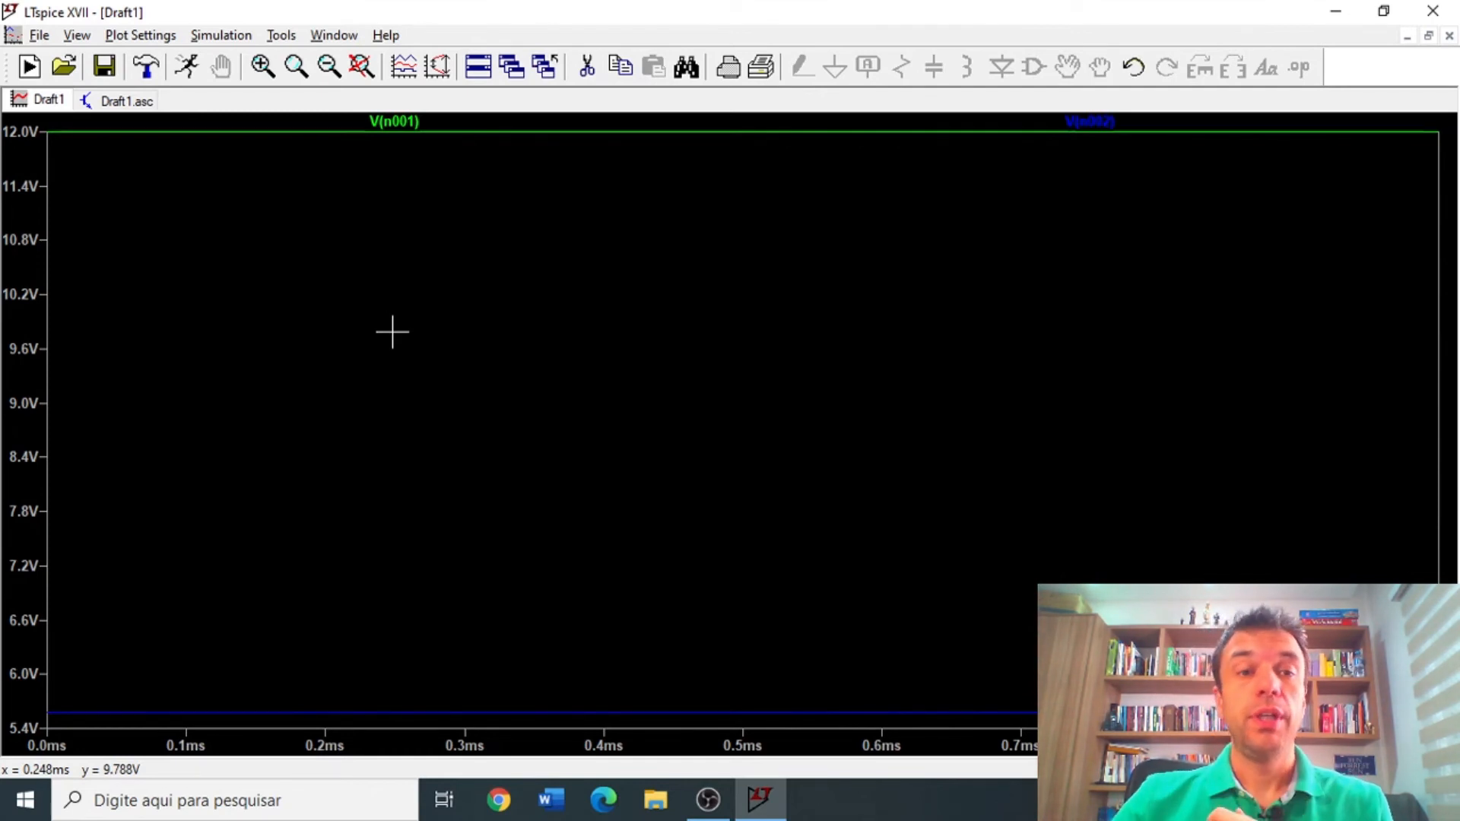
Add a second plot pane and try moving the V(n002) trace into it and back beside V(n001).
{"action": "right_click", "coordinate": [392, 332]}
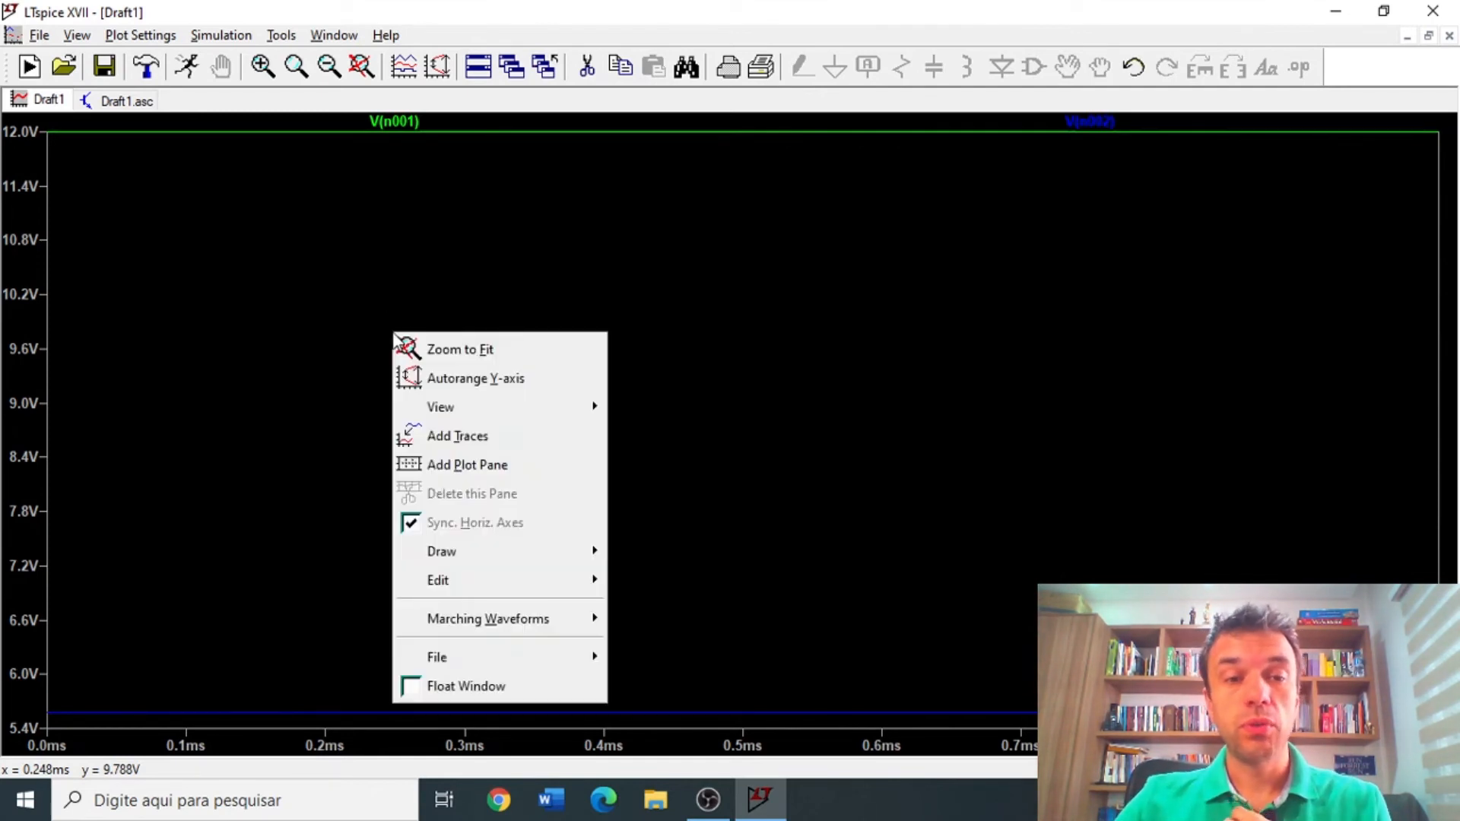
{"action": "left_click", "coordinate": [480, 473]}
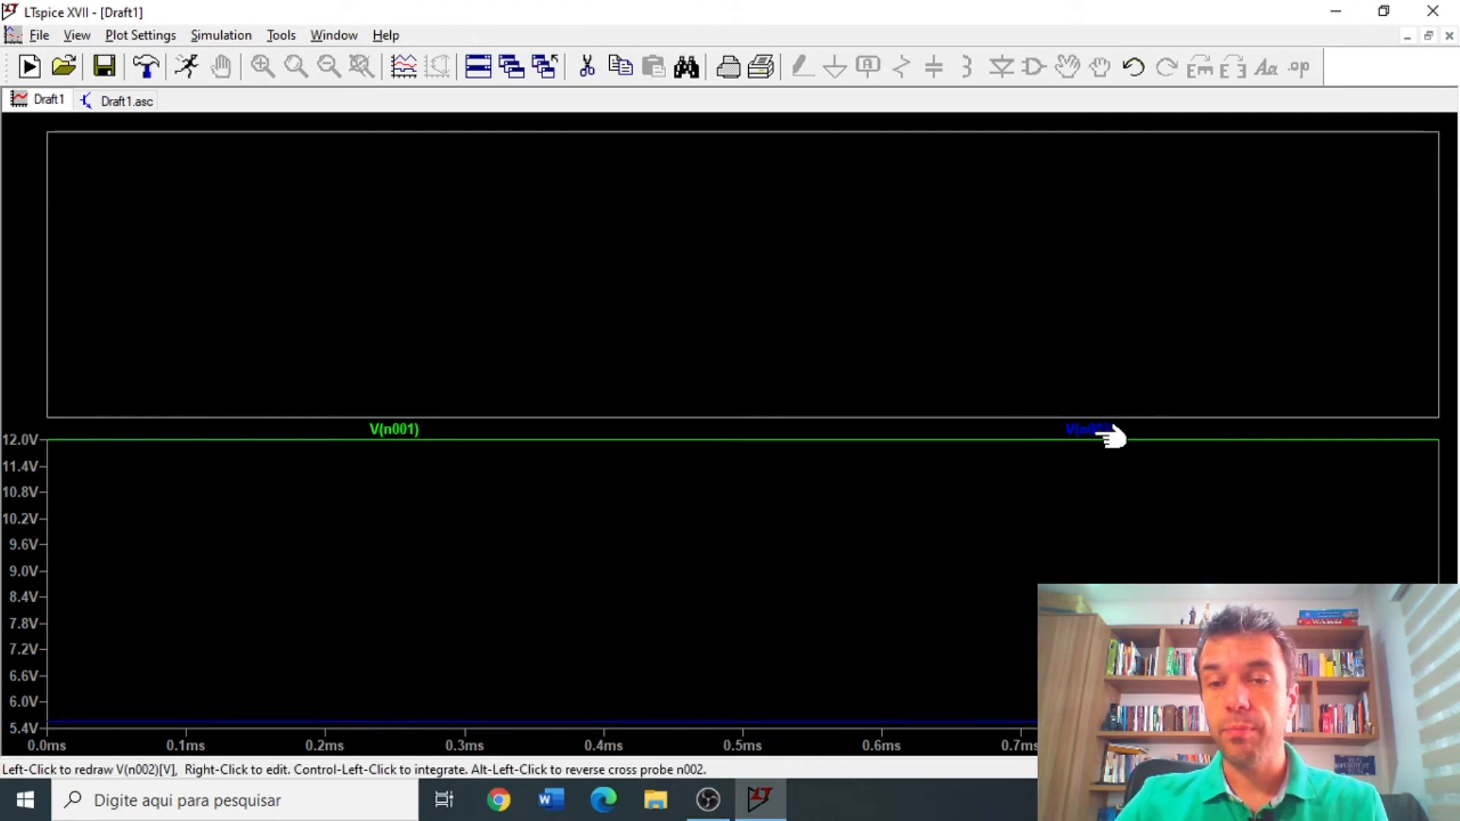
{"action": "left_click_drag", "start_coordinate": [1110, 436], "coordinate": [981, 217]}
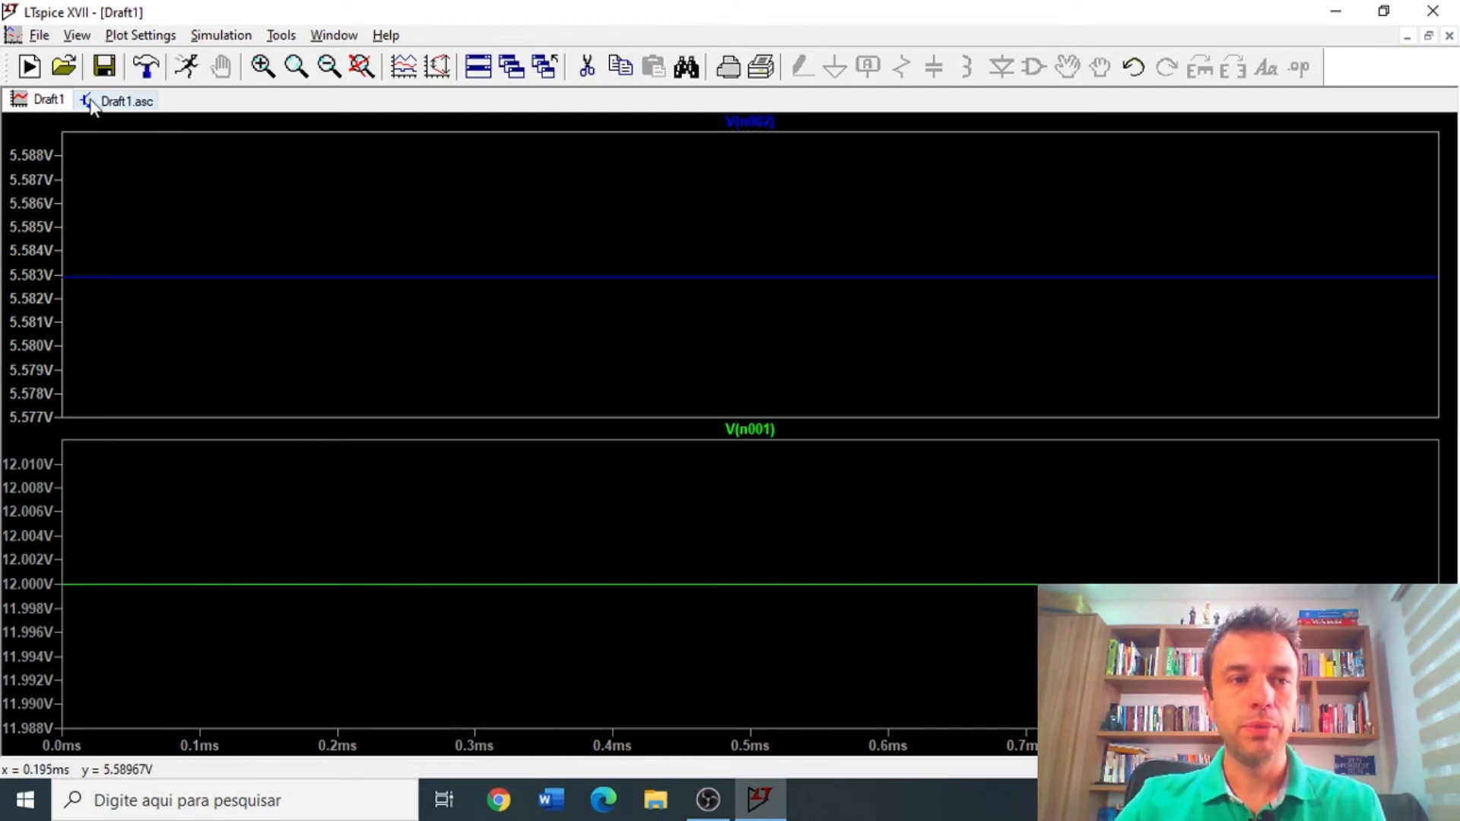
{"action": "mouse_move", "coordinate": [769, 122]}
{"action": "left_mouse_down"}
{"action": "mouse_move", "coordinate": [789, 144]}
{"action": "mouse_move", "coordinate": [899, 548]}
{"action": "mouse_move", "coordinate": [883, 544]}
{"action": "left_mouse_up"}
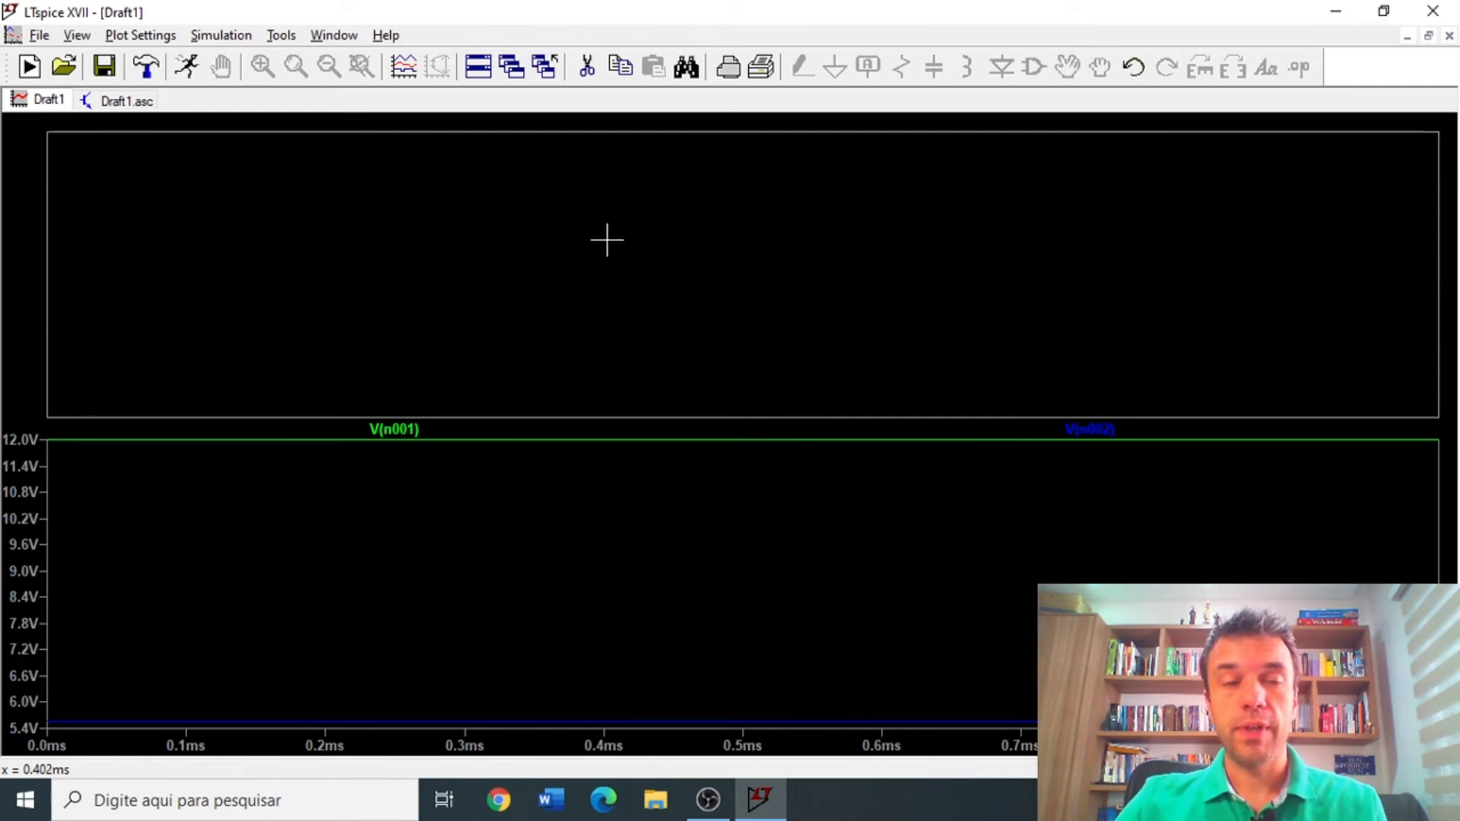
Add the current traces I(Carga), I(R1) and I(R3) to the empty upper plot pane.
{"action": "right_click", "coordinate": [572, 224]}
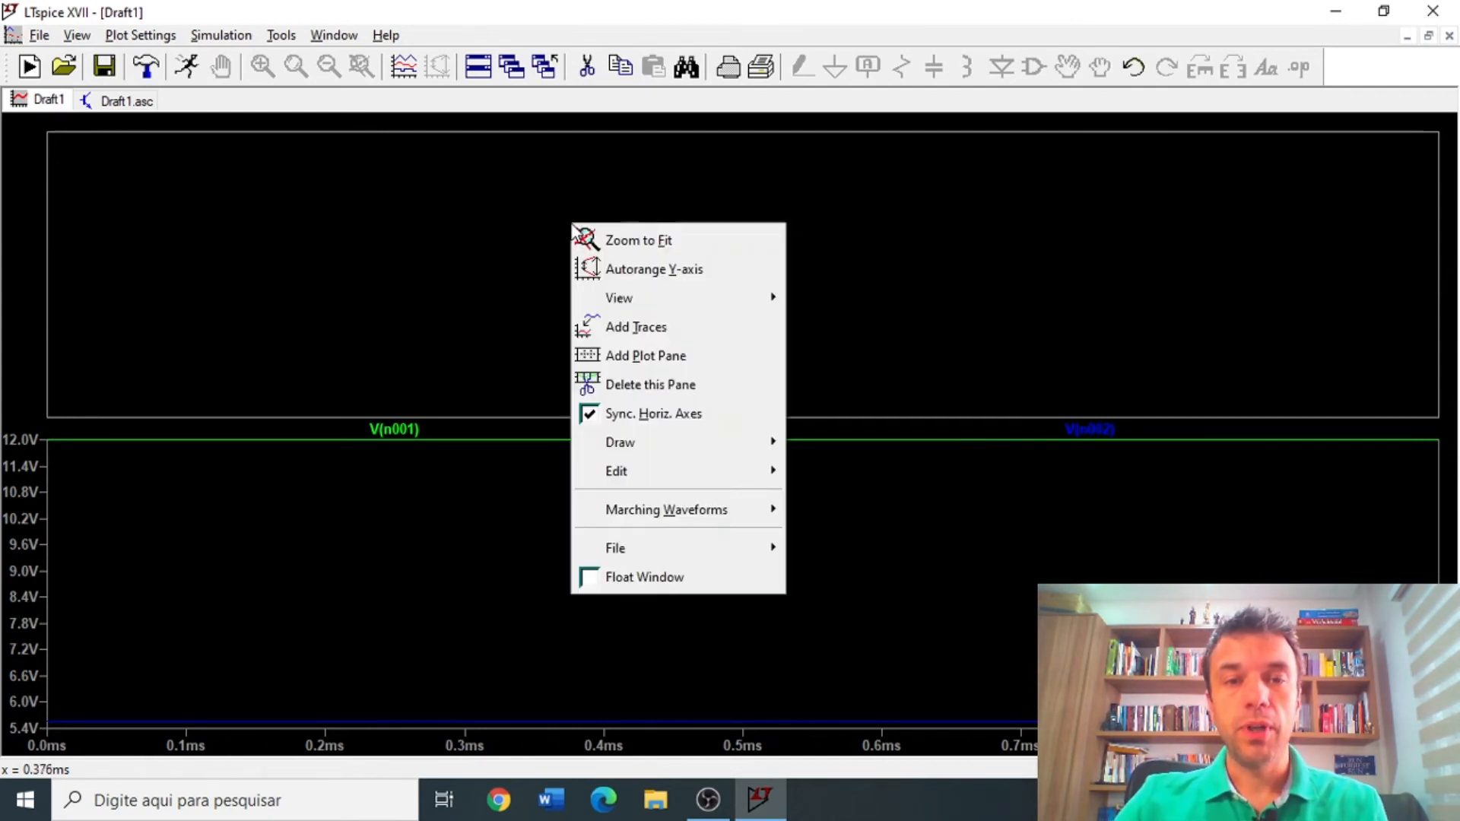
{"action": "mouse_move", "coordinate": [648, 312]}
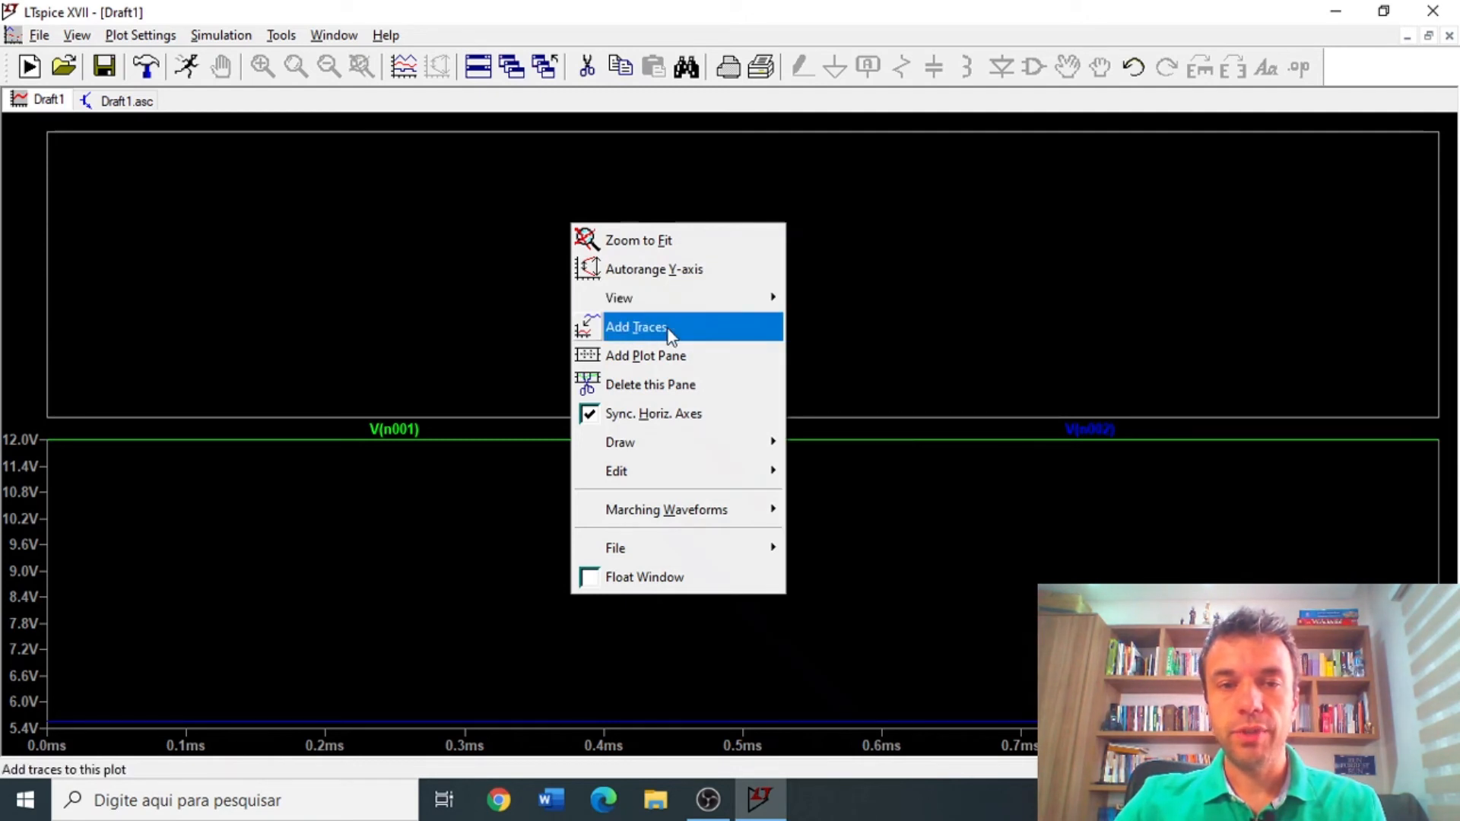
{"action": "left_click", "coordinate": [669, 332]}
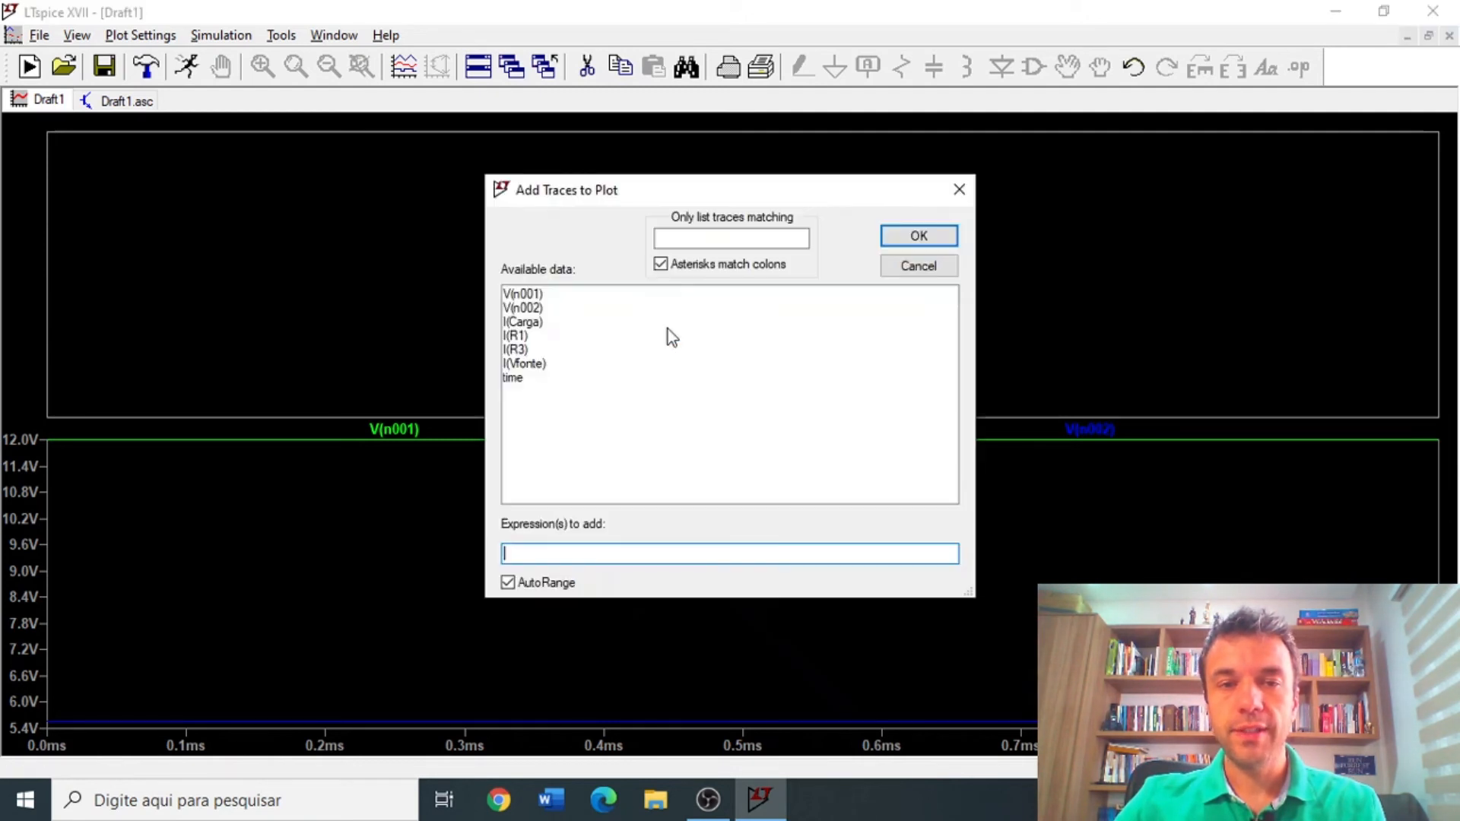
{"action": "left_click", "coordinate": [521, 322]}
{"action": "left_click", "coordinate": [515, 336]}
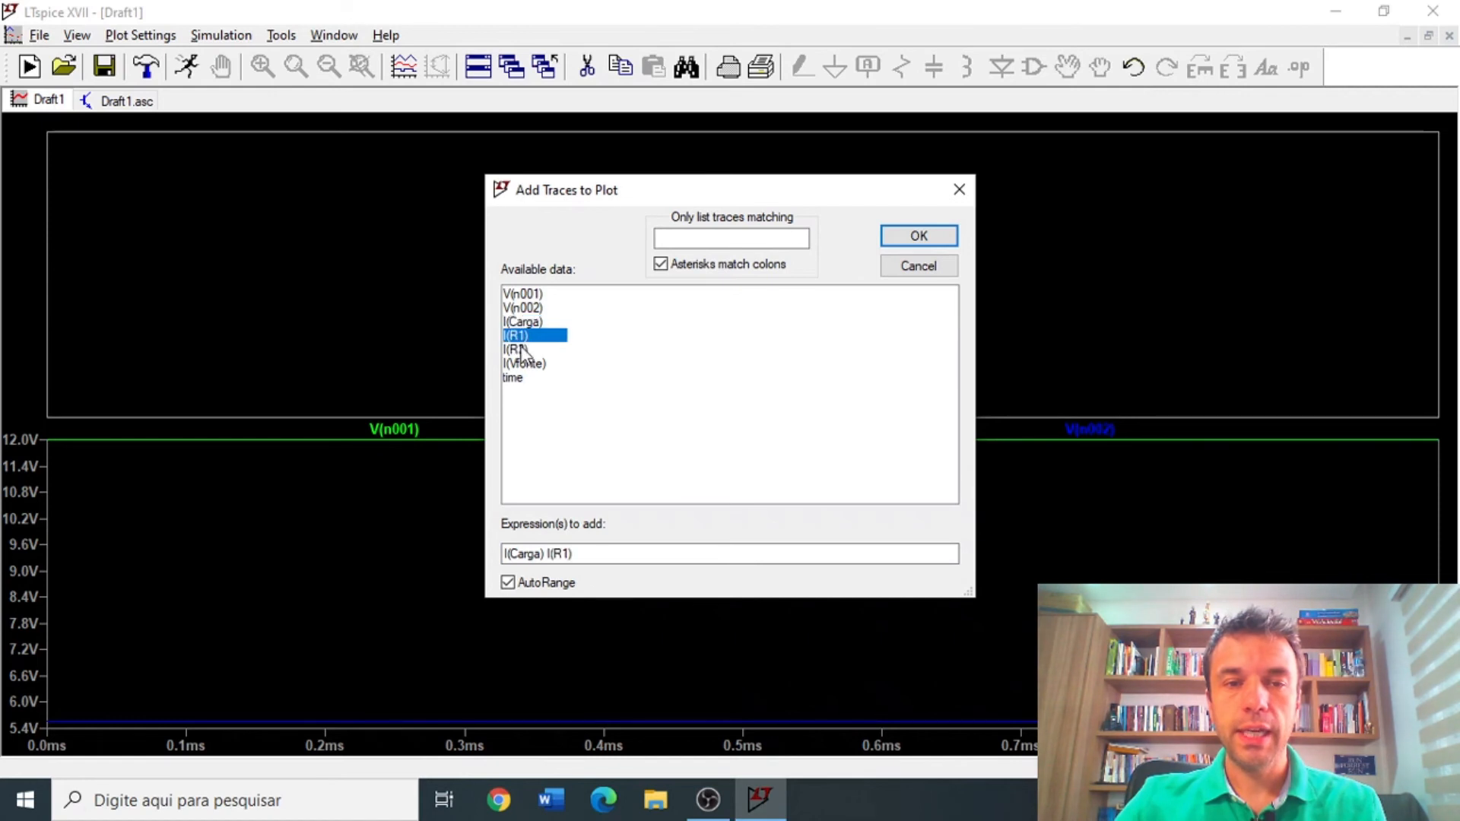
{"action": "left_click", "coordinate": [522, 352]}
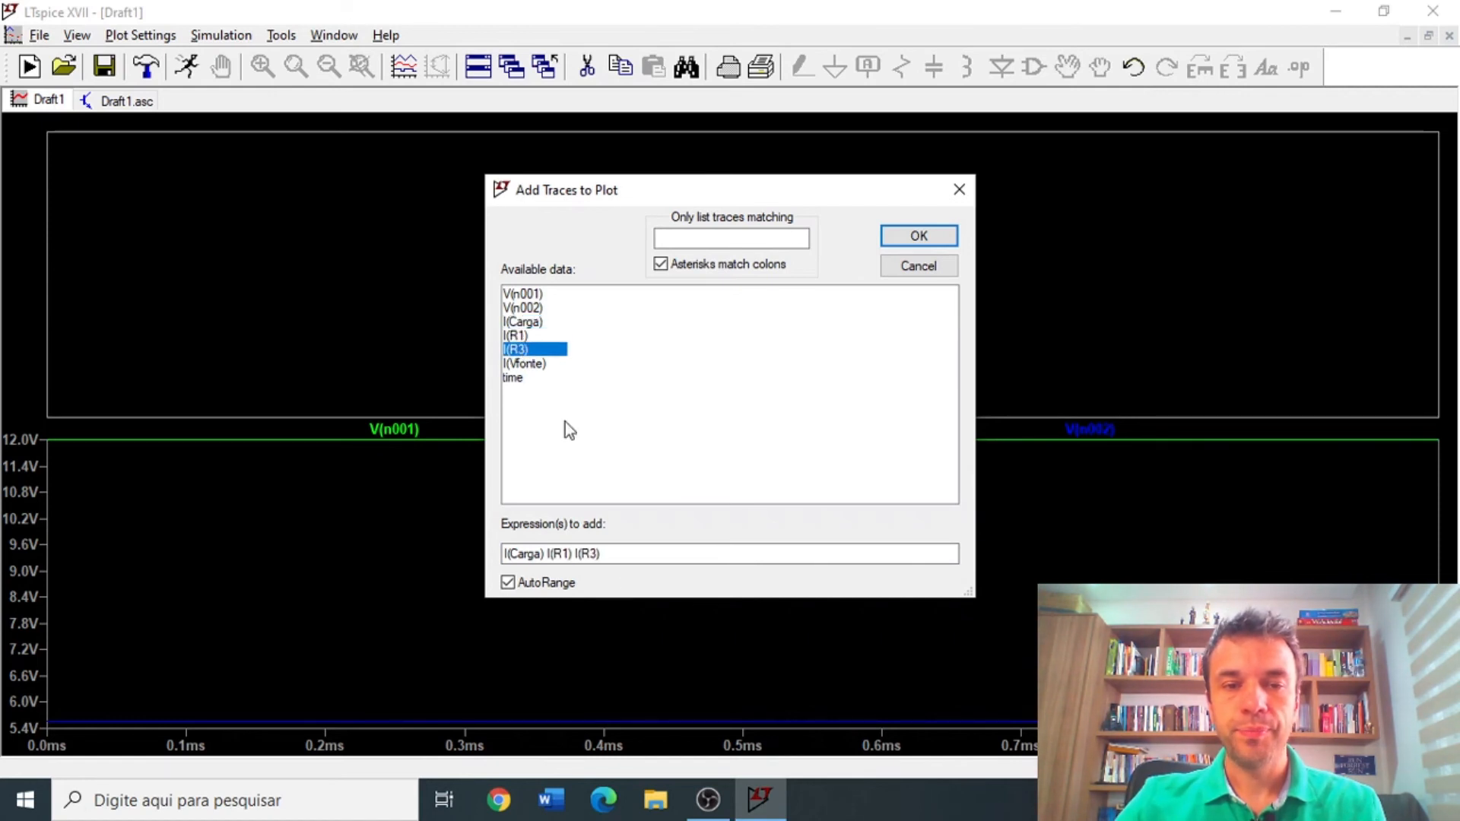
{"action": "left_click", "coordinate": [932, 234]}
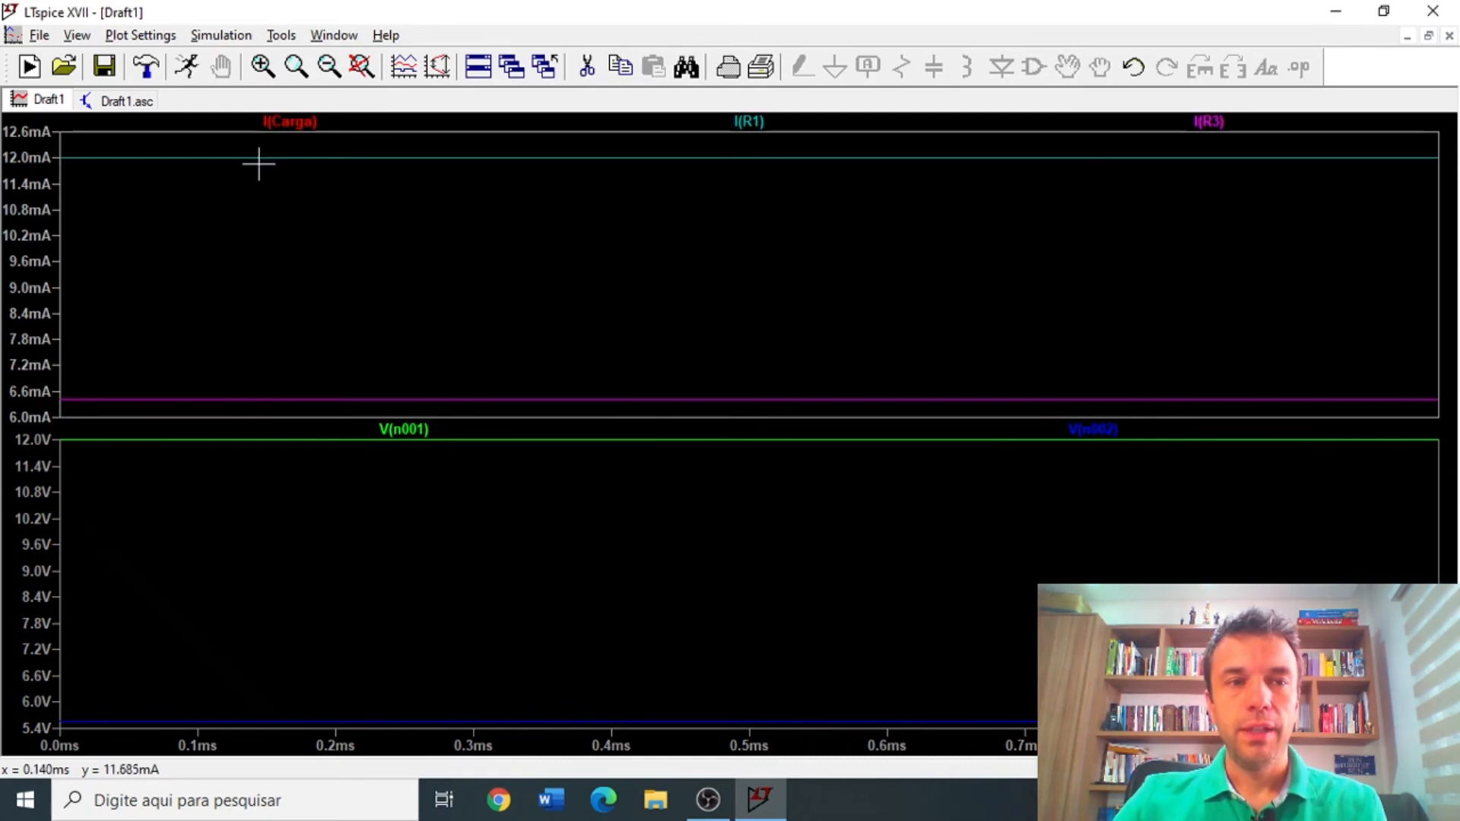
Measure the CARGA current by attaching a cursor to the I(Carga) trace and moving it along the time axis.
{"action": "left_click", "coordinate": [296, 122]}
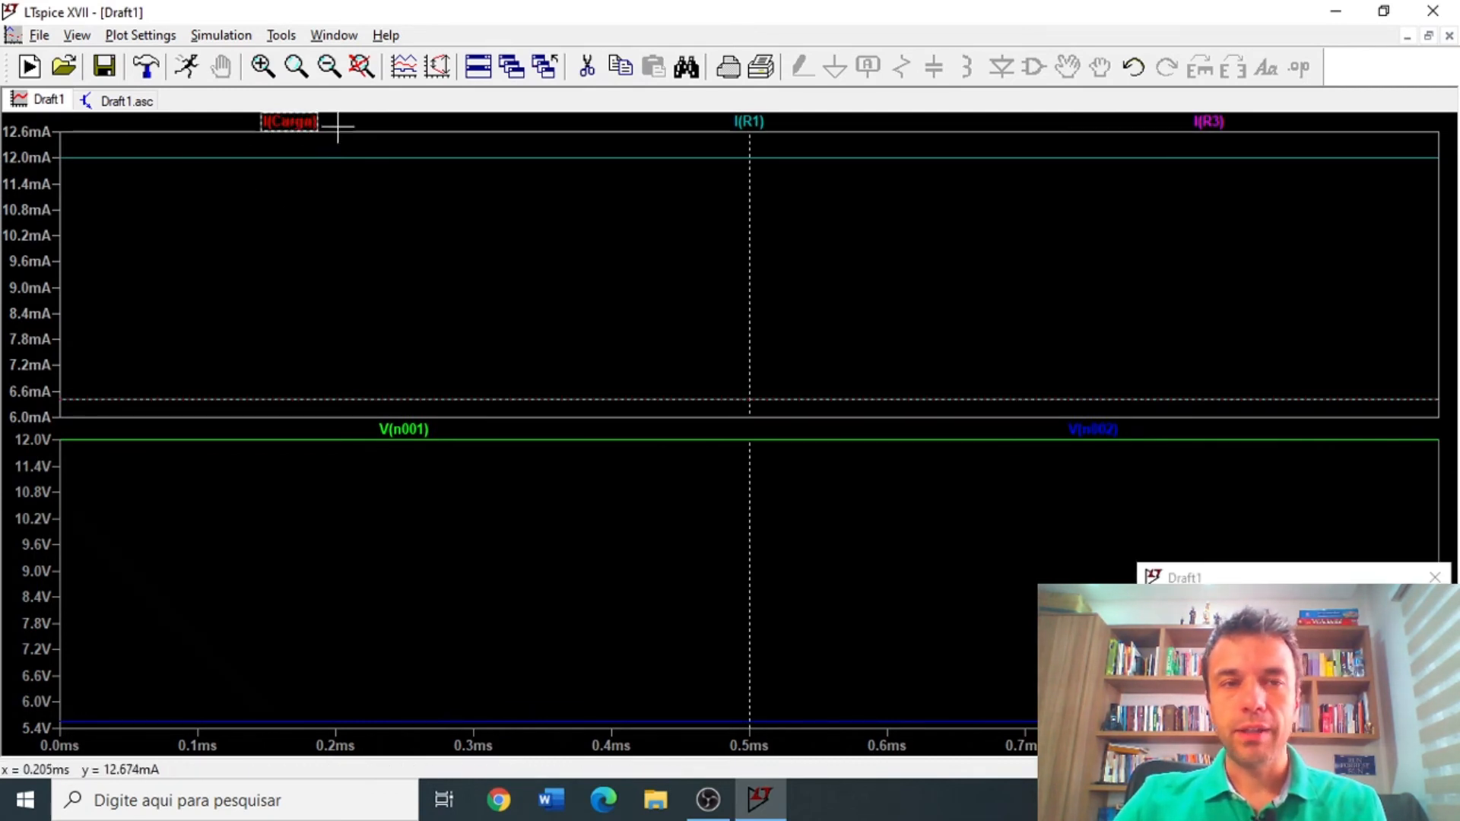
{"action": "left_click_drag", "start_coordinate": [1262, 581], "coordinate": [1059, 198]}
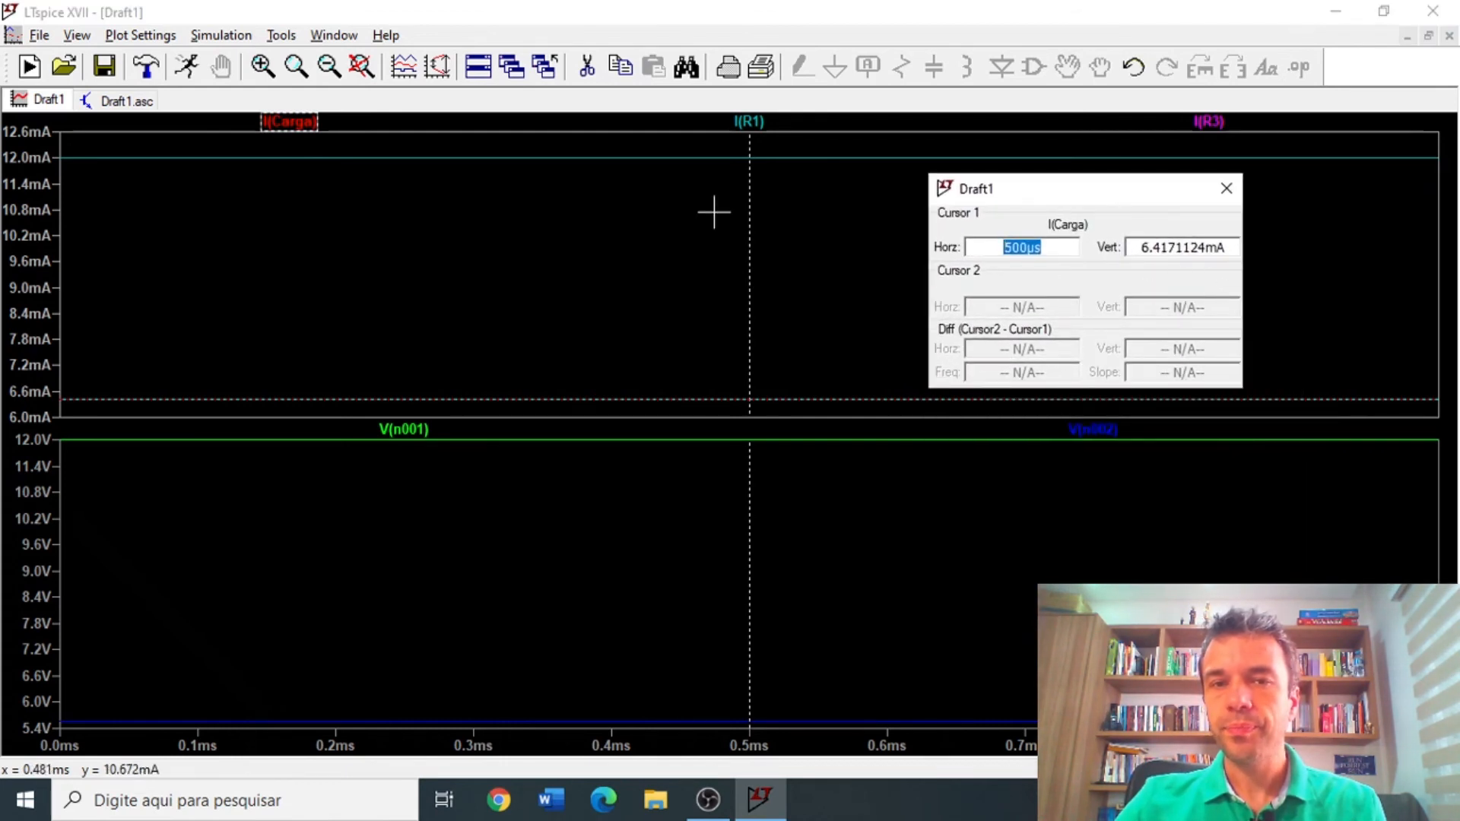
{"action": "left_click_drag", "start_coordinate": [750, 202], "coordinate": [318, 228]}
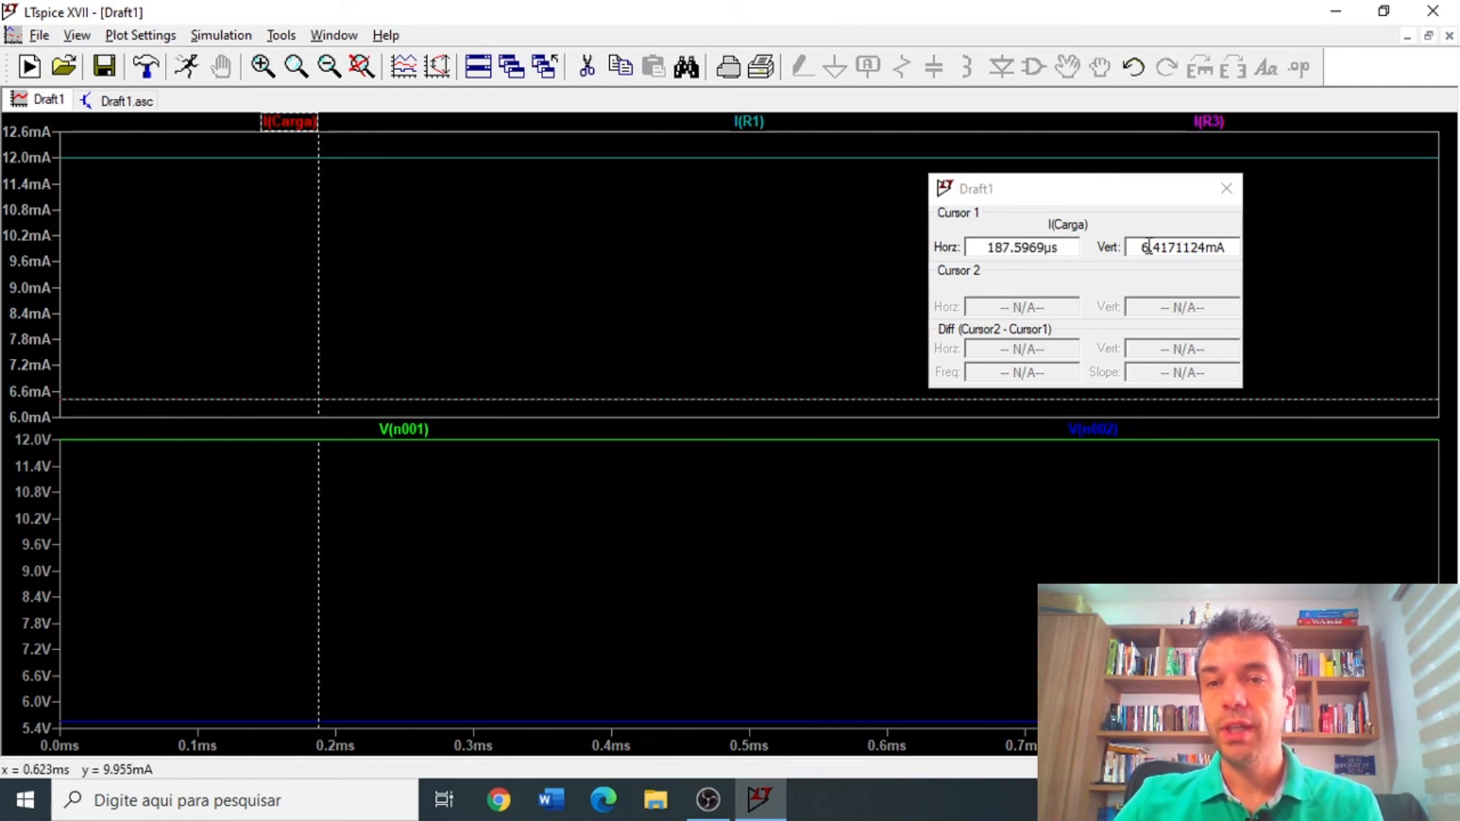
{"action": "left_click_drag", "start_coordinate": [1139, 247], "coordinate": [1235, 247]}
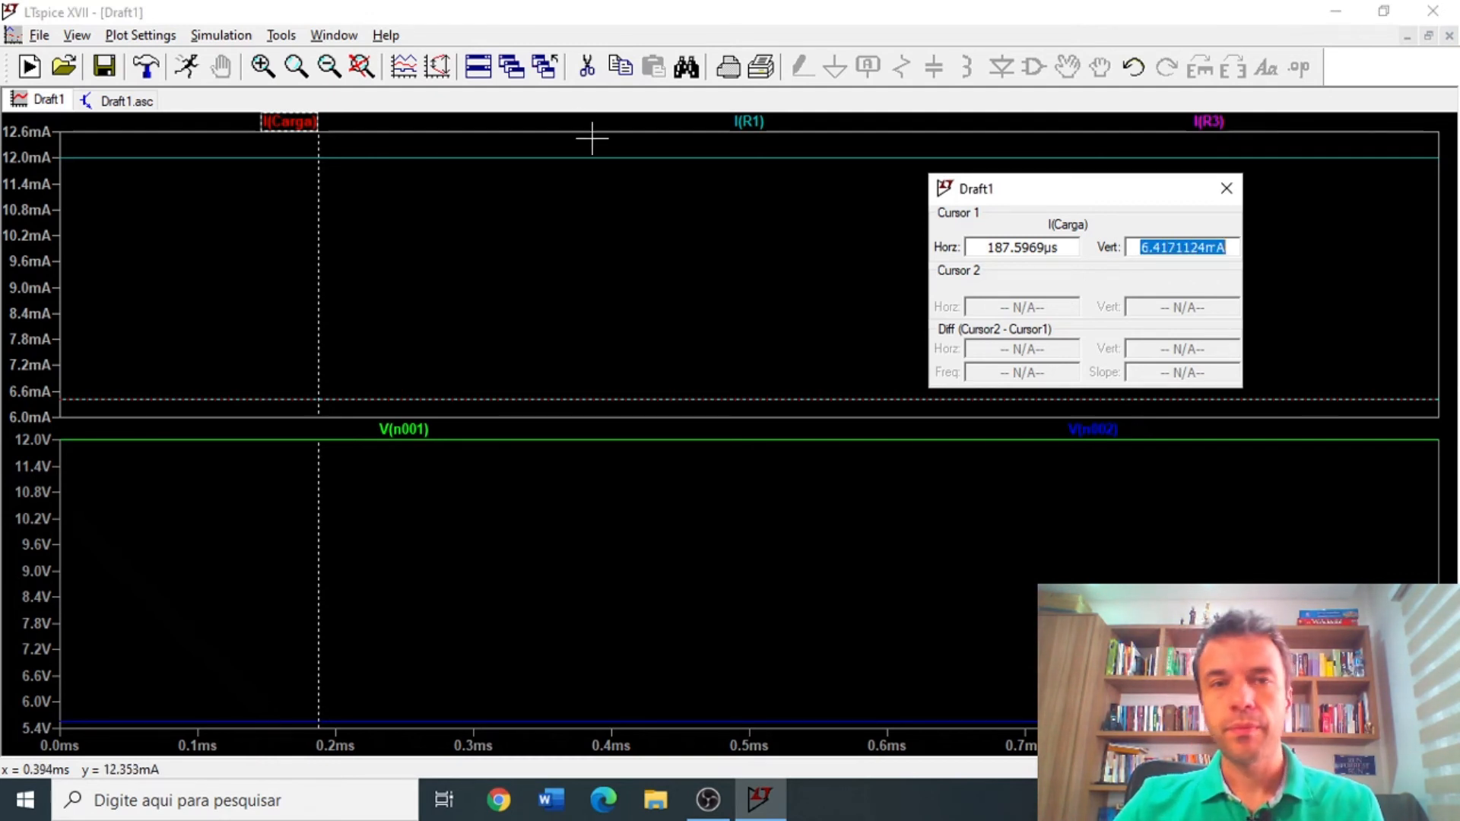
Measure the I(R1) and I(R3) currents with the cursor at different times, and close the cursor readout.
{"action": "left_click", "coordinate": [755, 123]}
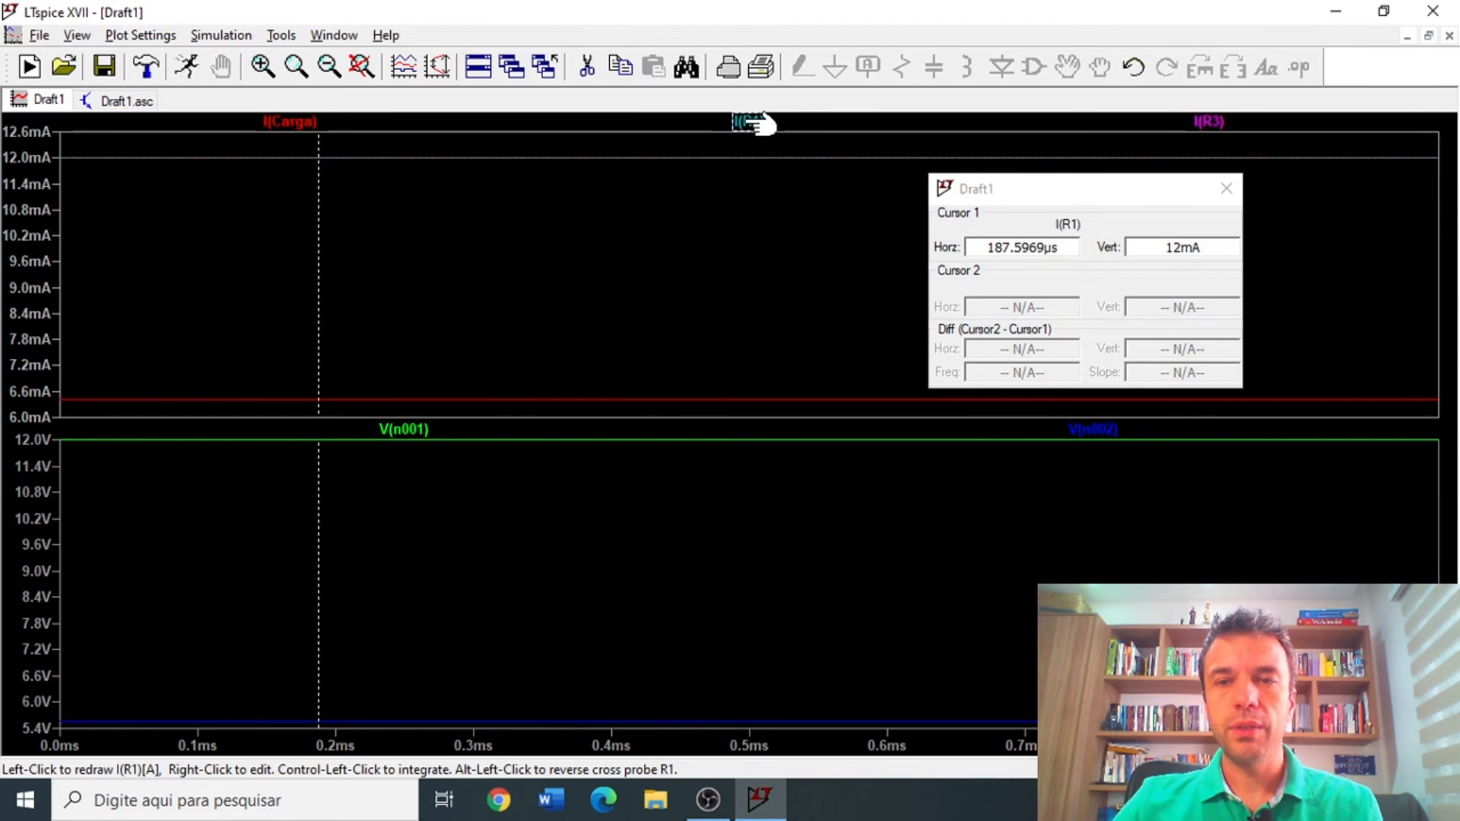
{"action": "left_click_drag", "start_coordinate": [318, 225], "coordinate": [771, 234]}
{"action": "left_click", "coordinate": [1209, 122]}
{"action": "left_click_drag", "start_coordinate": [767, 218], "coordinate": [669, 270]}
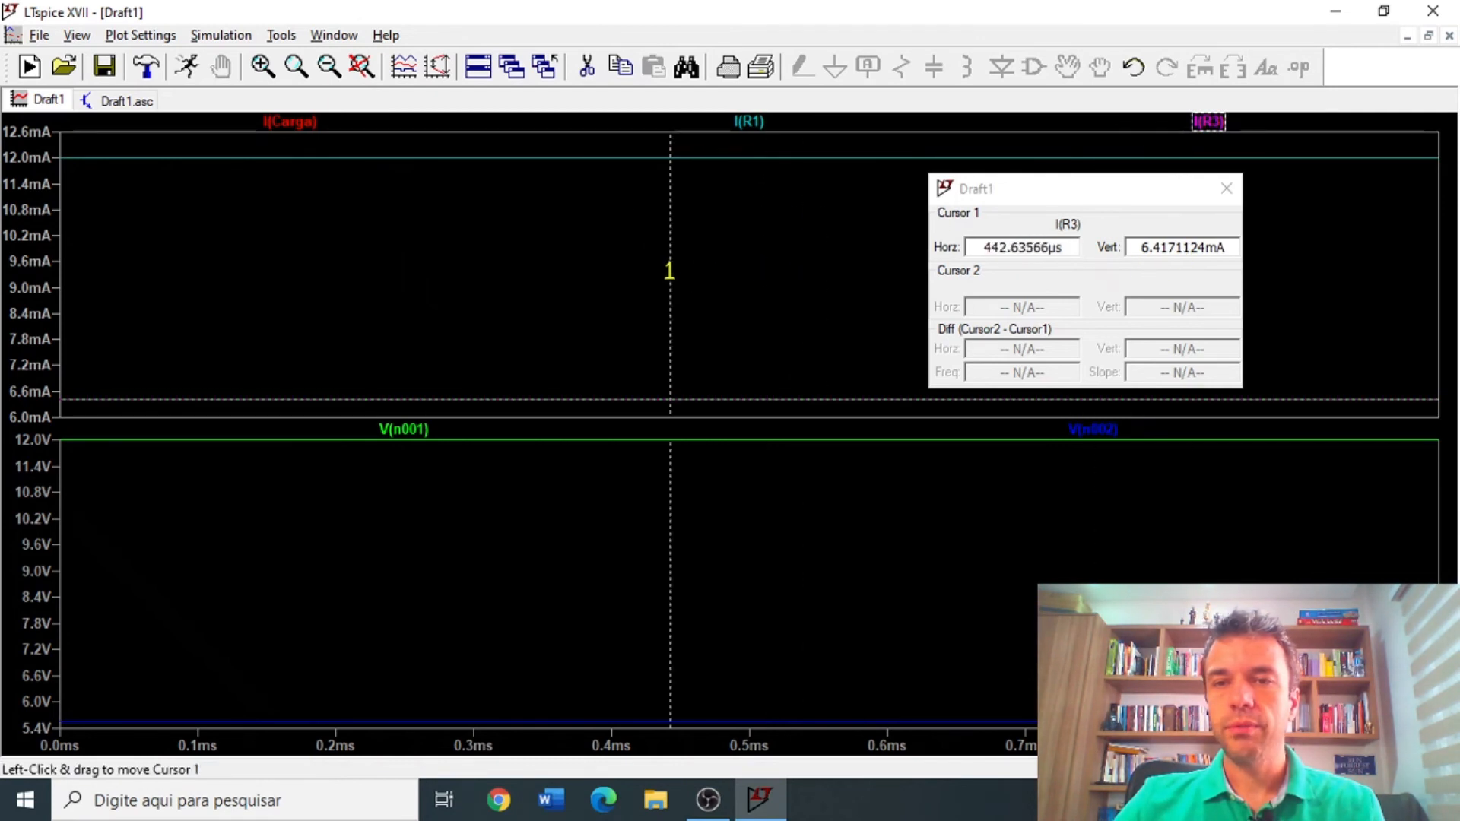
{"action": "left_click", "coordinate": [1226, 190]}
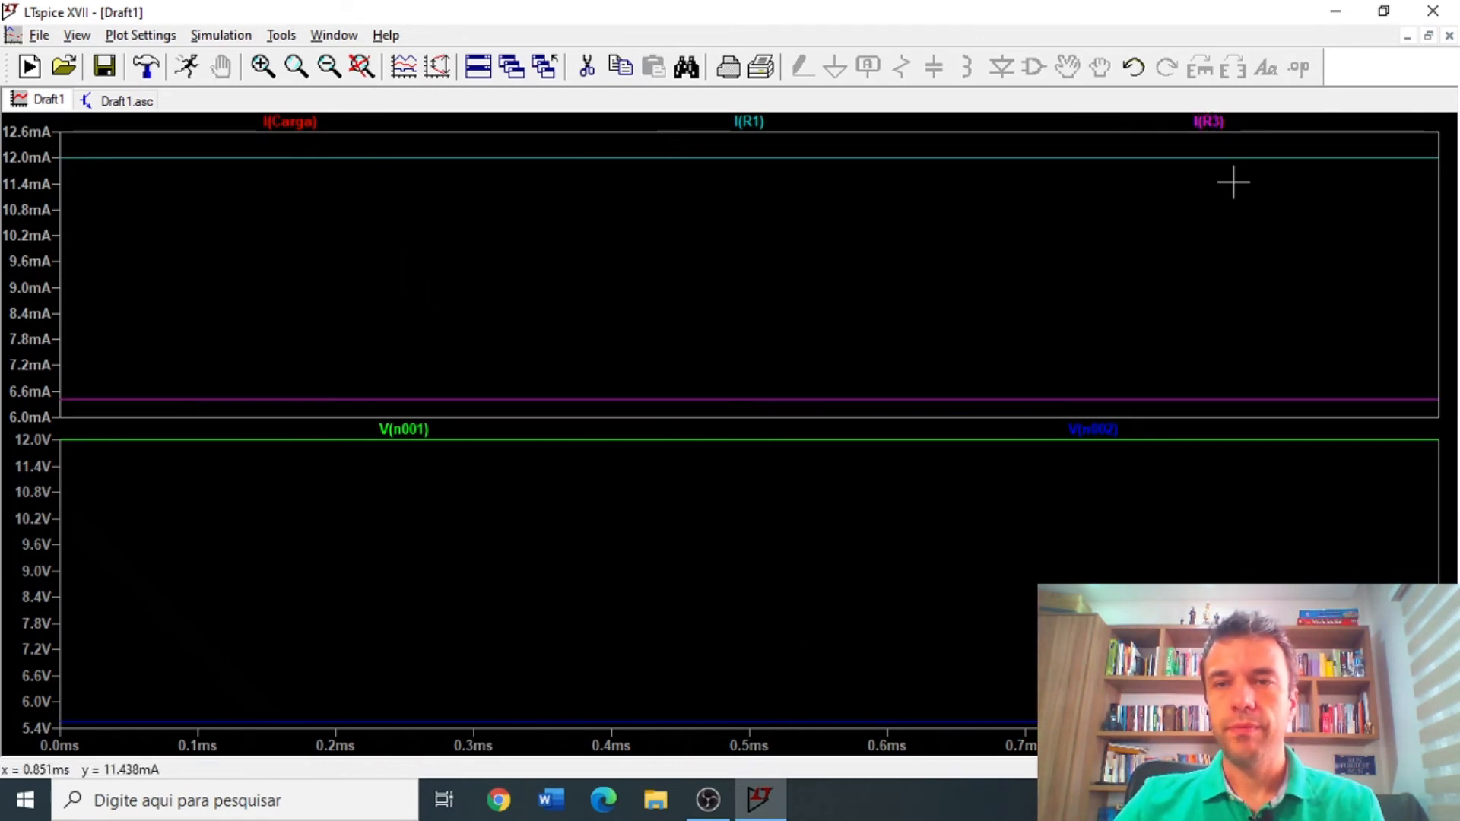
Add a third plot pane and plot the power dissipated by R1, V(N001)*I(R1), in it.
{"action": "left_click", "coordinate": [114, 101]}
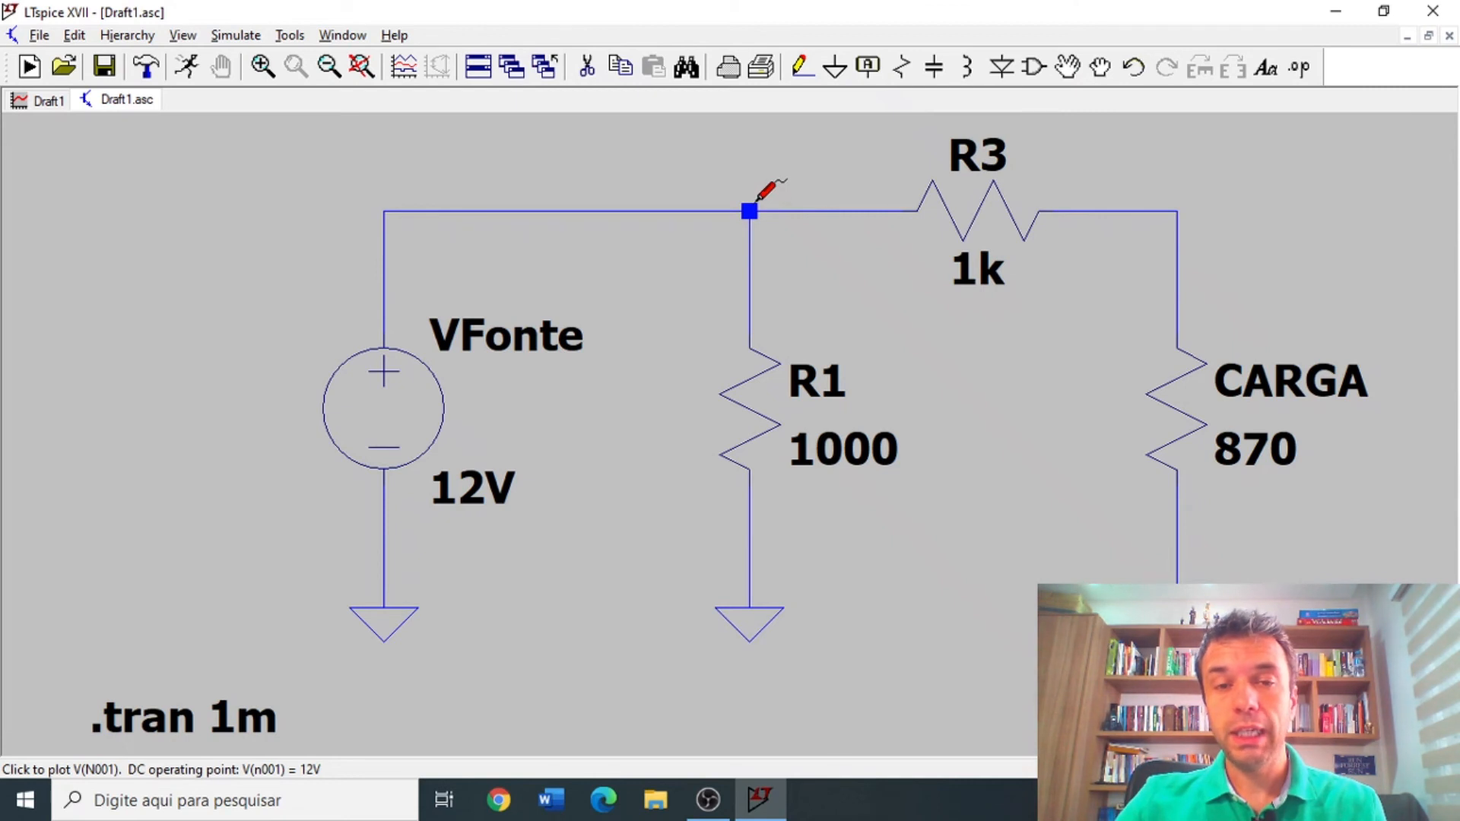
{"action": "left_click", "coordinate": [755, 420]}
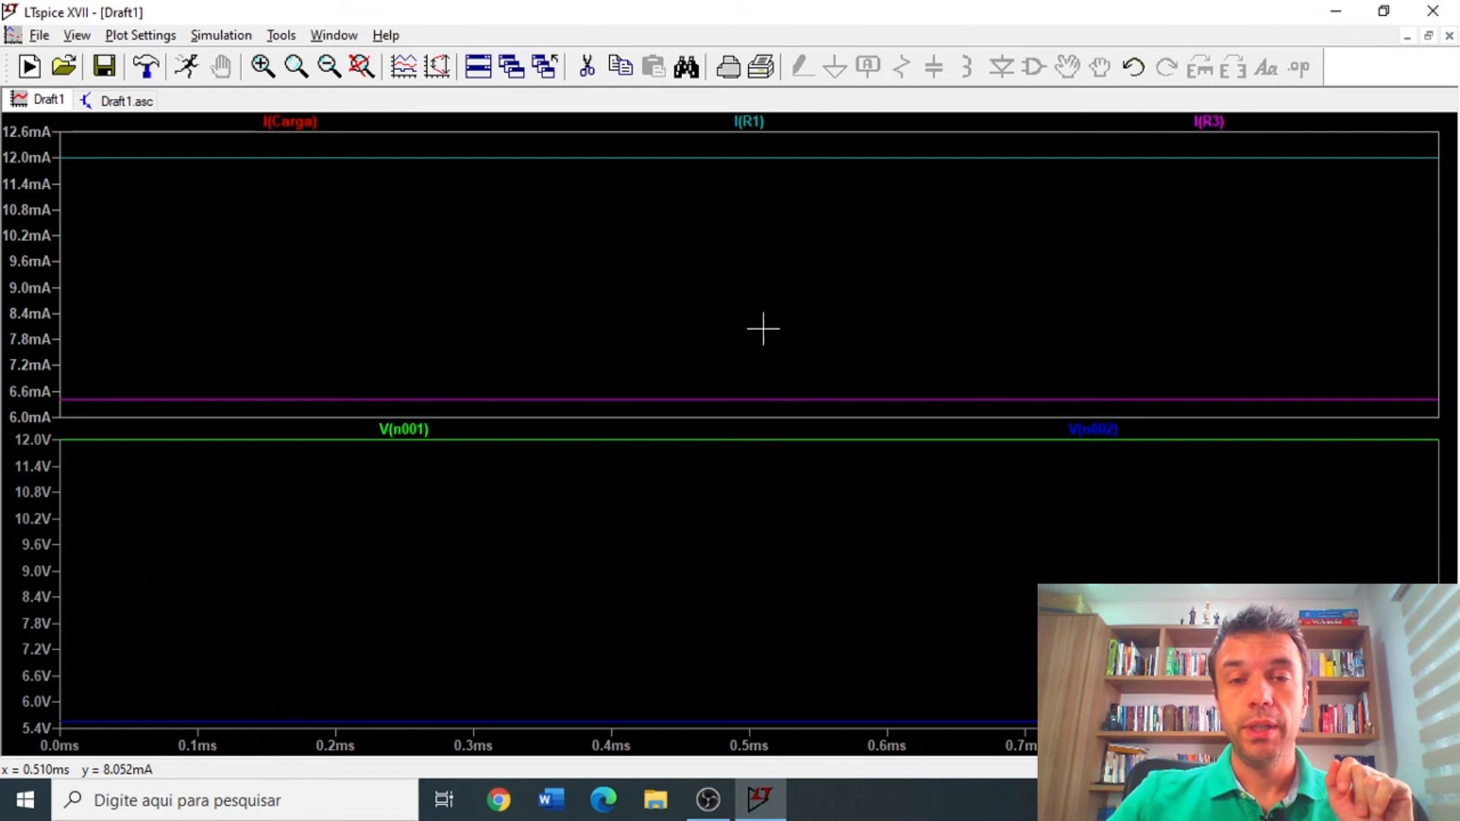
{"action": "right_click", "coordinate": [763, 328]}
{"action": "left_click", "coordinate": [842, 461]}
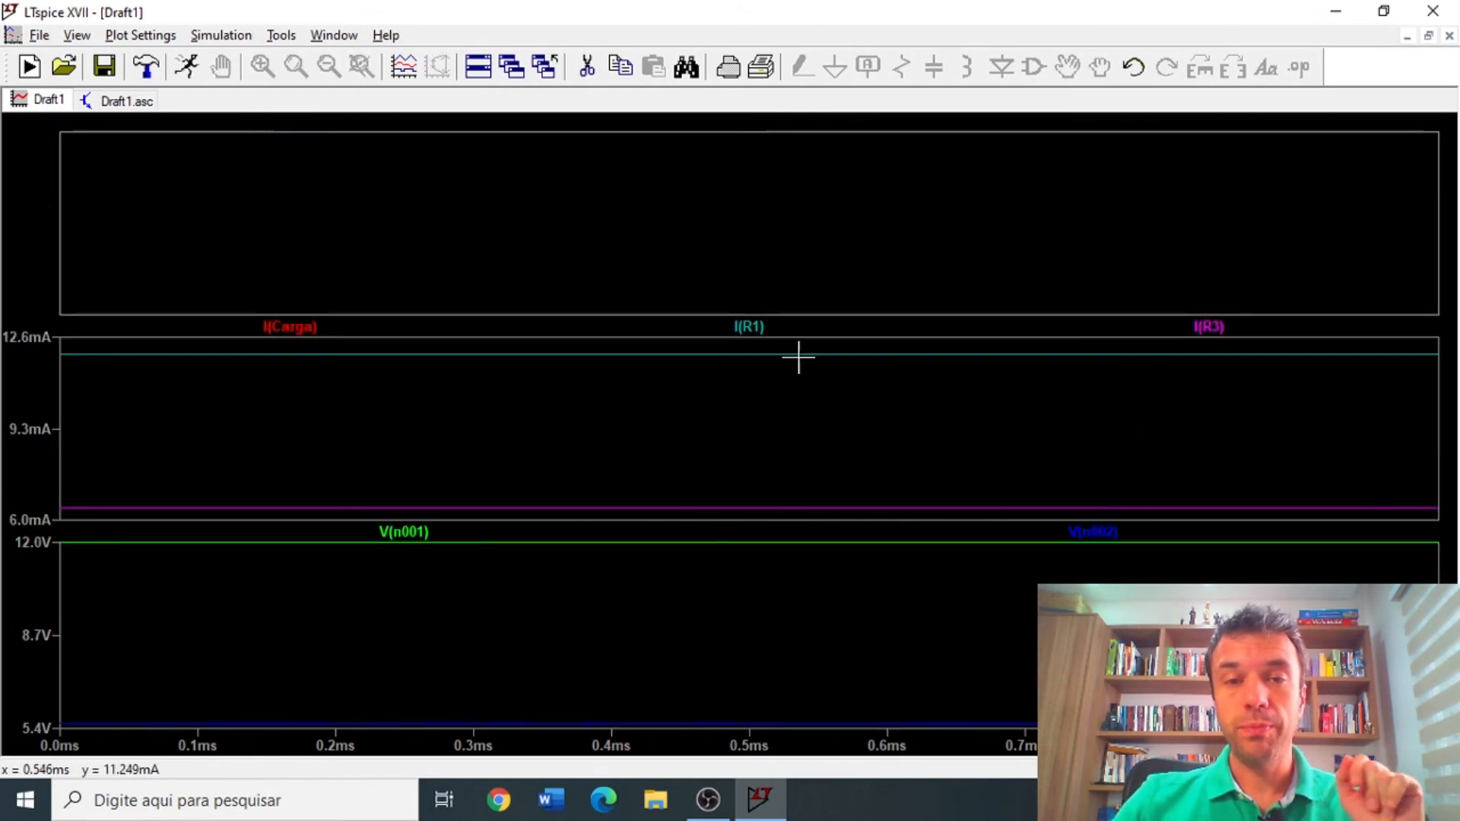
{"action": "left_click", "coordinate": [138, 100]}
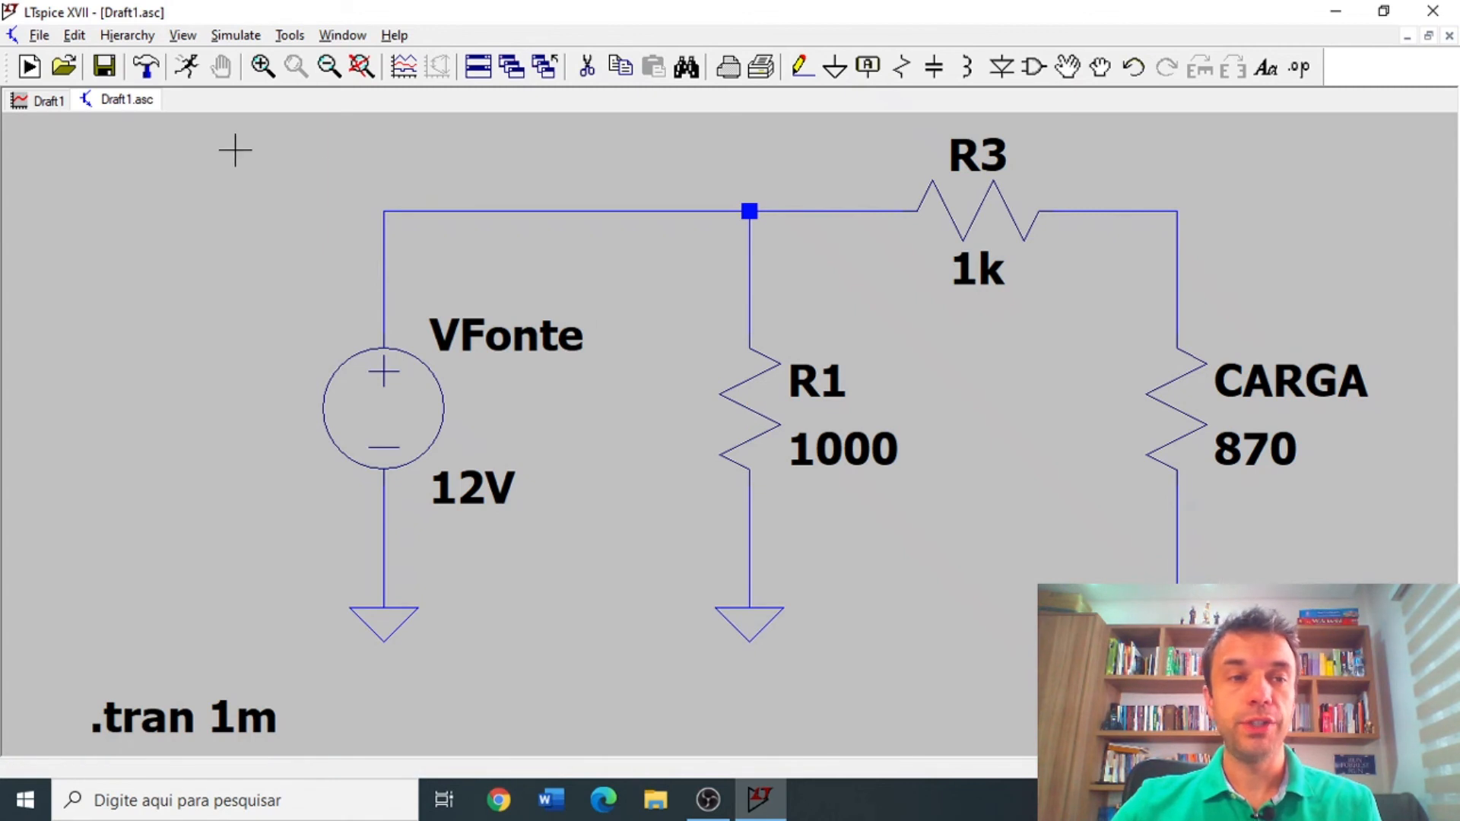
{"action": "left_click", "coordinate": [12, 96]}
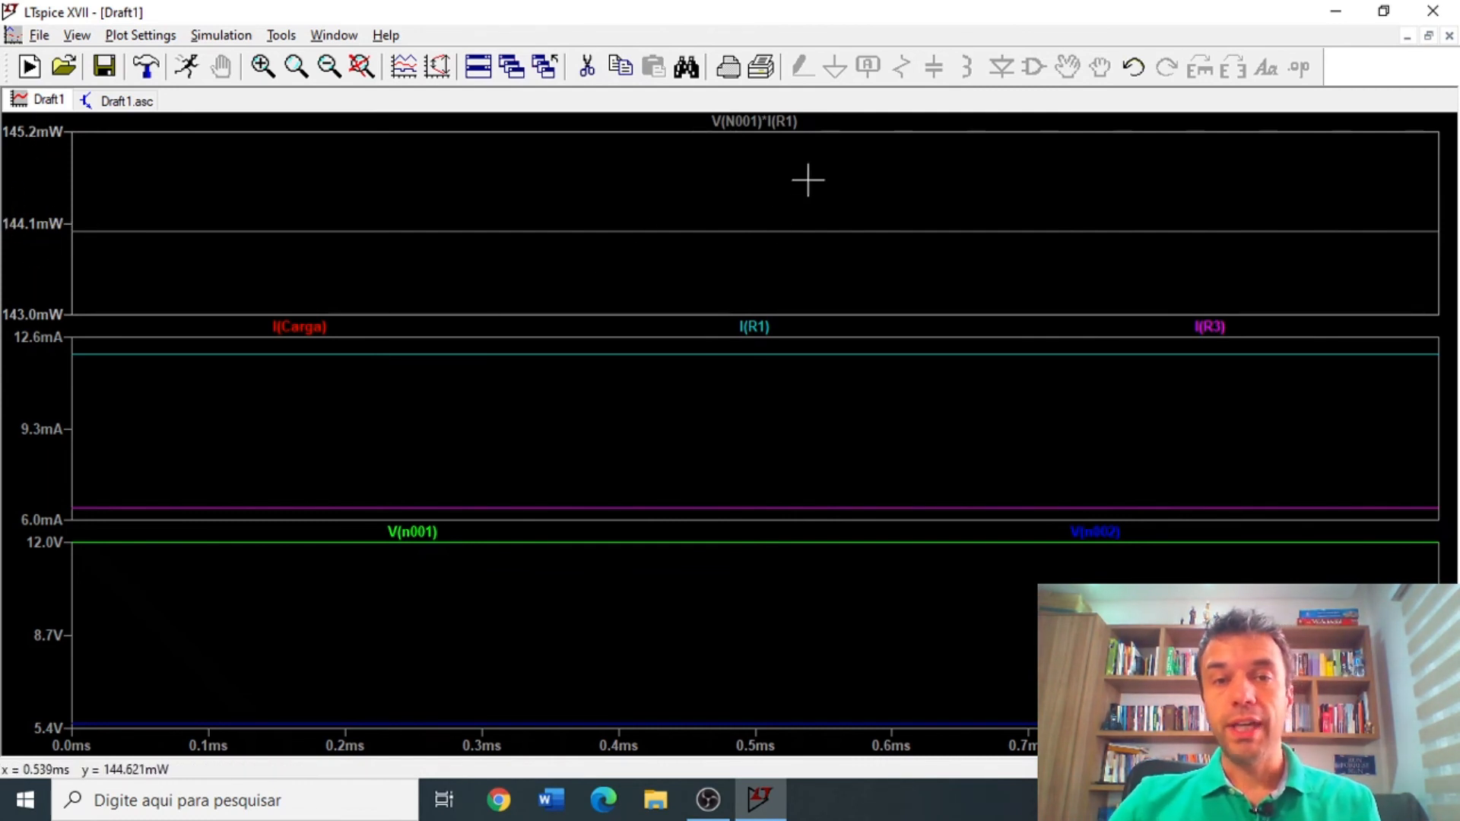
{"action": "left_click", "coordinate": [111, 102]}
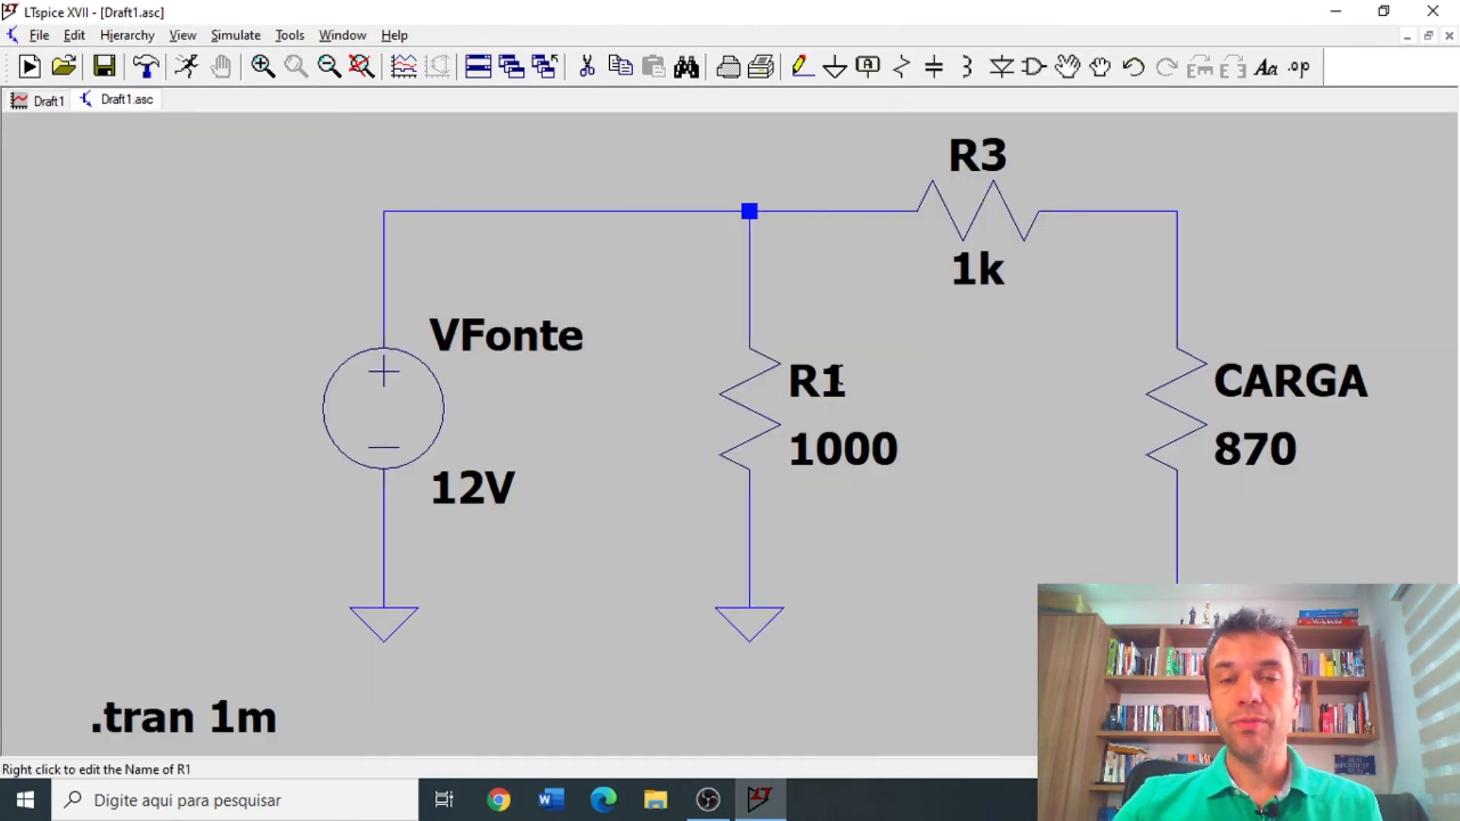
{"action": "left_click", "coordinate": [38, 102]}
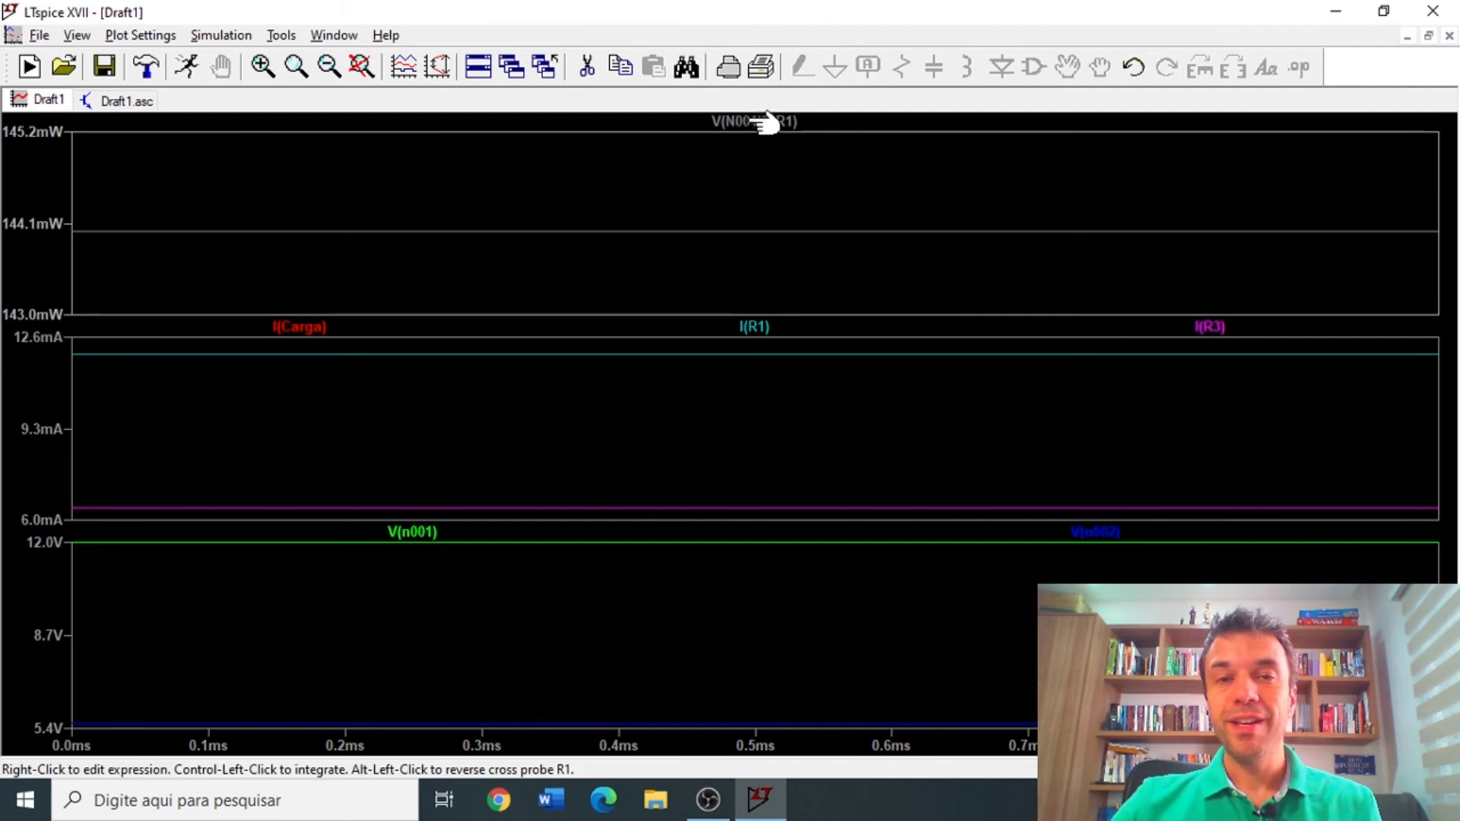
{"action": "left_click", "coordinate": [114, 103]}
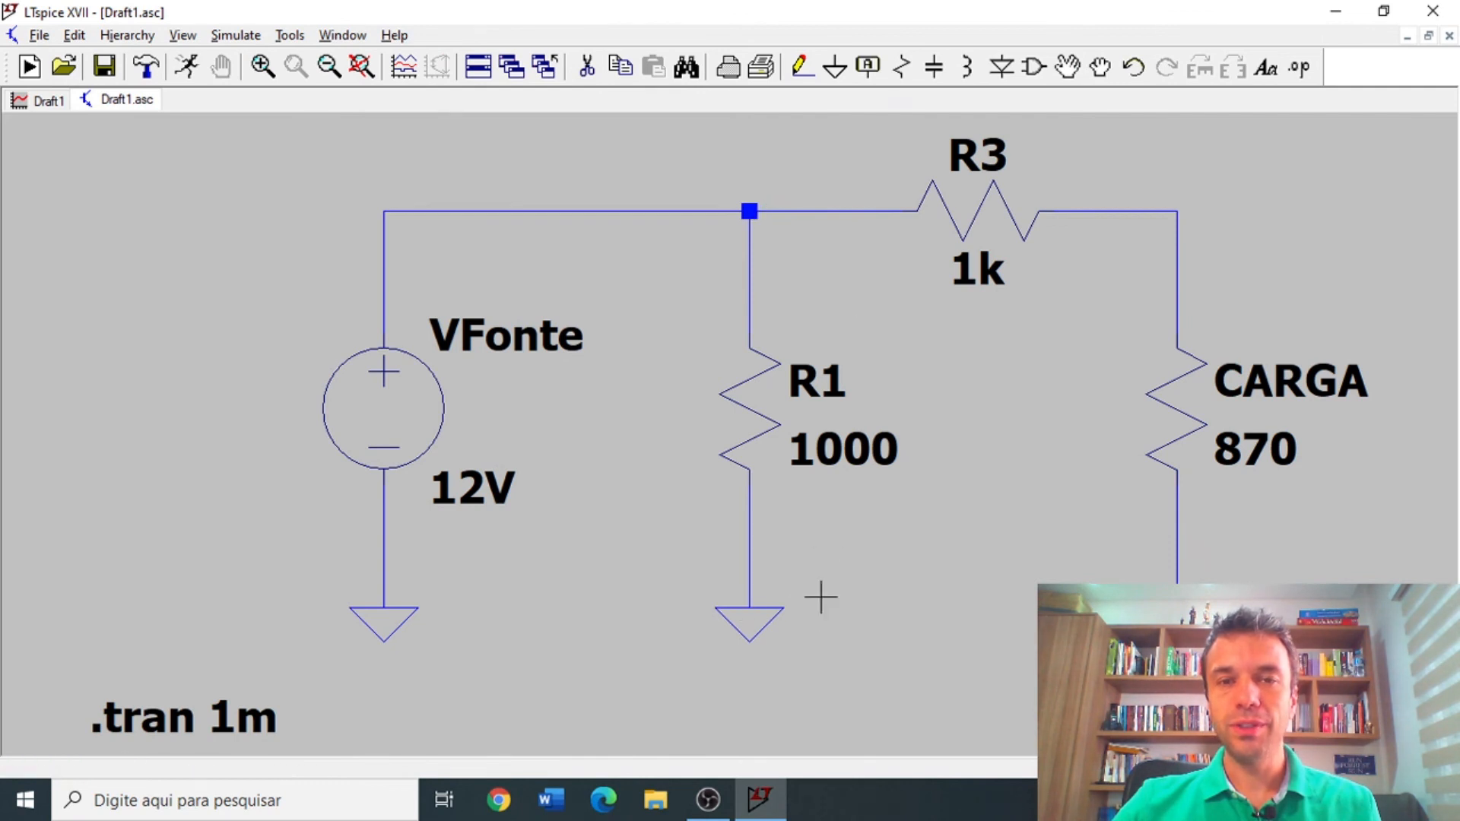
Plot the power dissipated by CARGA by adding the expression V(n002)*I(Carga) to the V(N001)*I(R1) plot pane.
{"action": "left_click", "coordinate": [43, 100]}
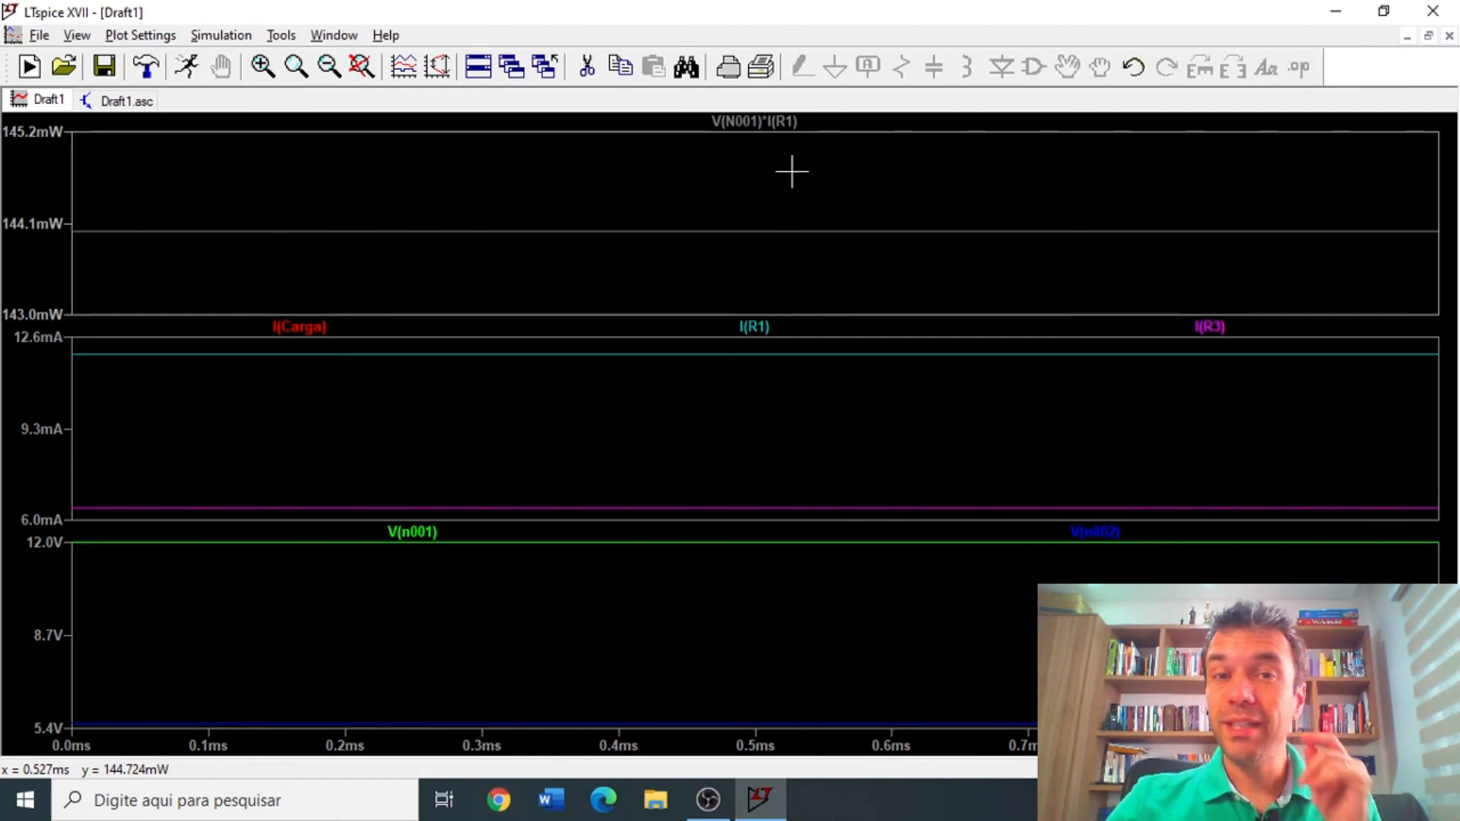
{"action": "left_click", "coordinate": [114, 101]}
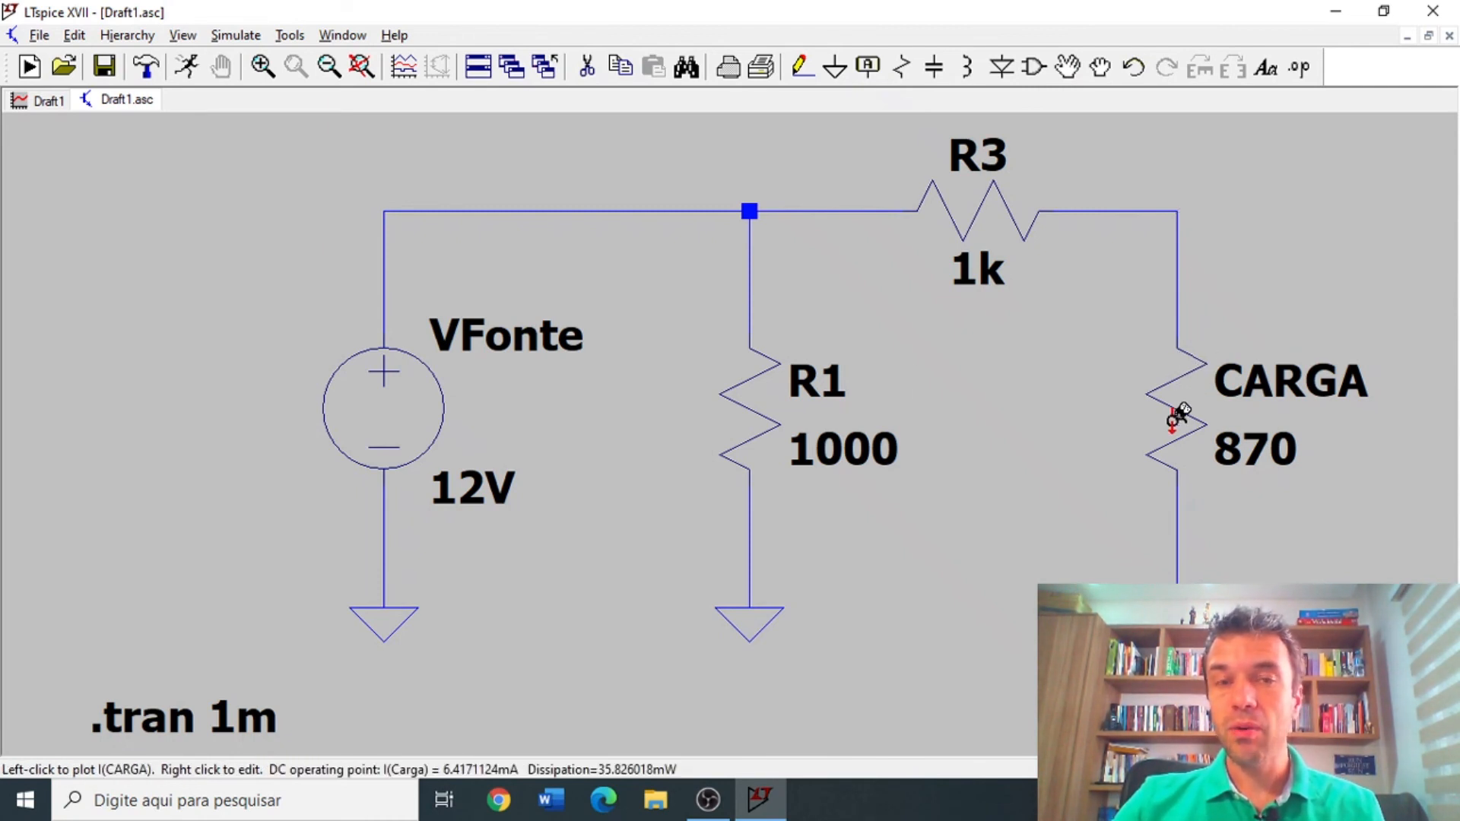
{"action": "left_click", "coordinate": [47, 103]}
{"action": "right_click", "coordinate": [922, 196]}
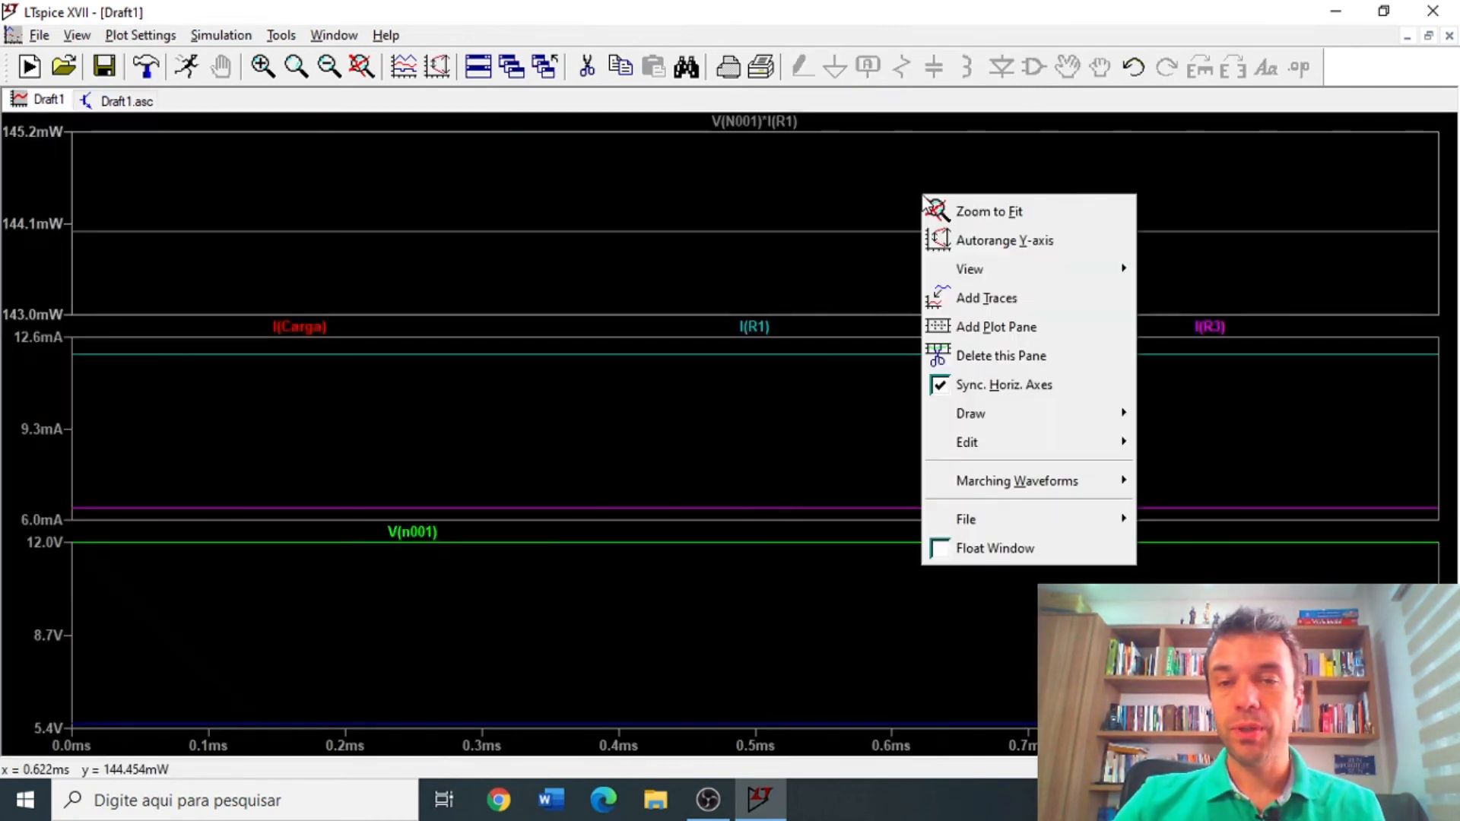
{"action": "left_click", "coordinate": [1004, 299]}
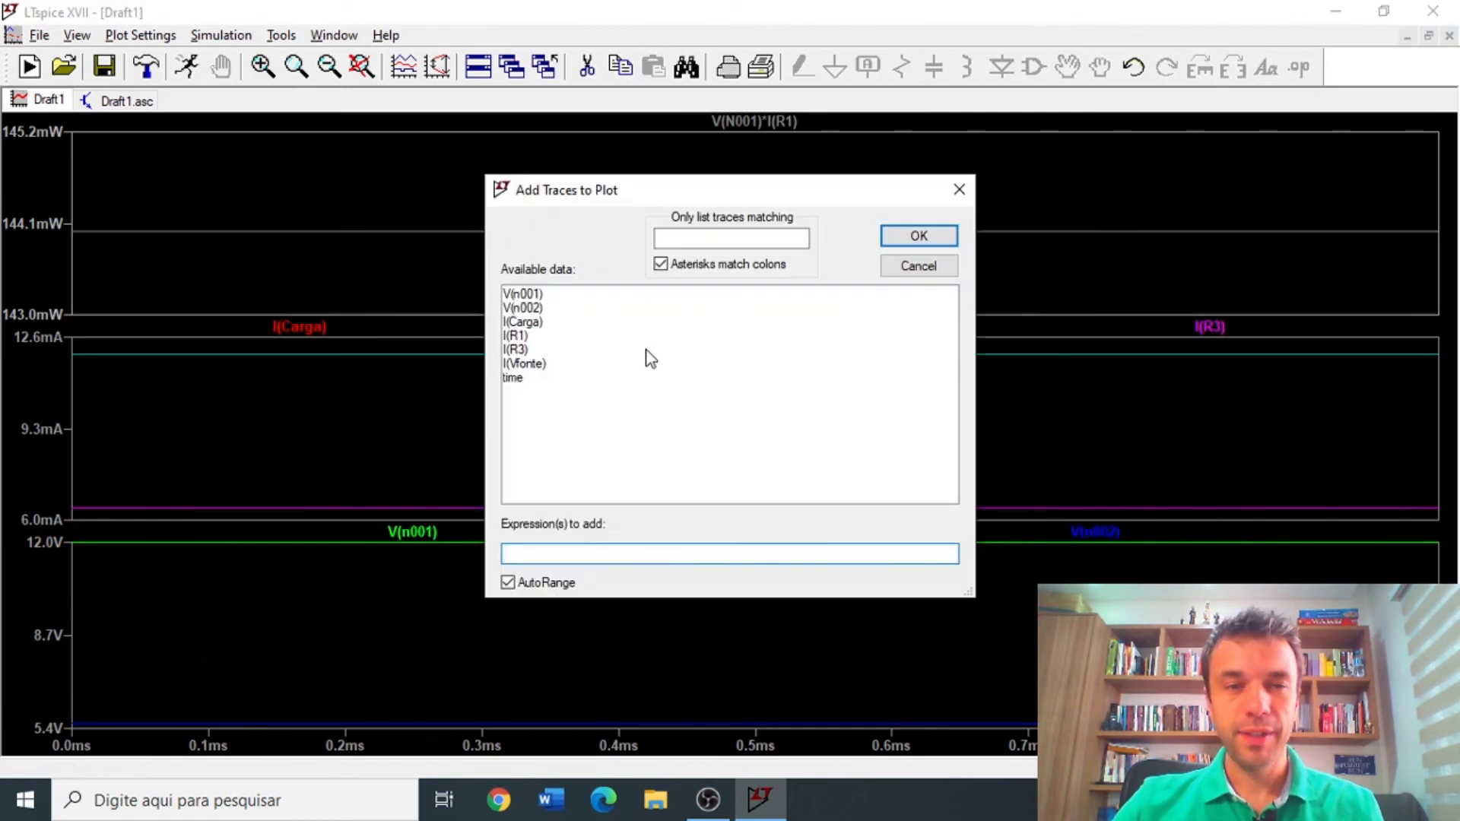
{"action": "left_click", "coordinate": [534, 308]}
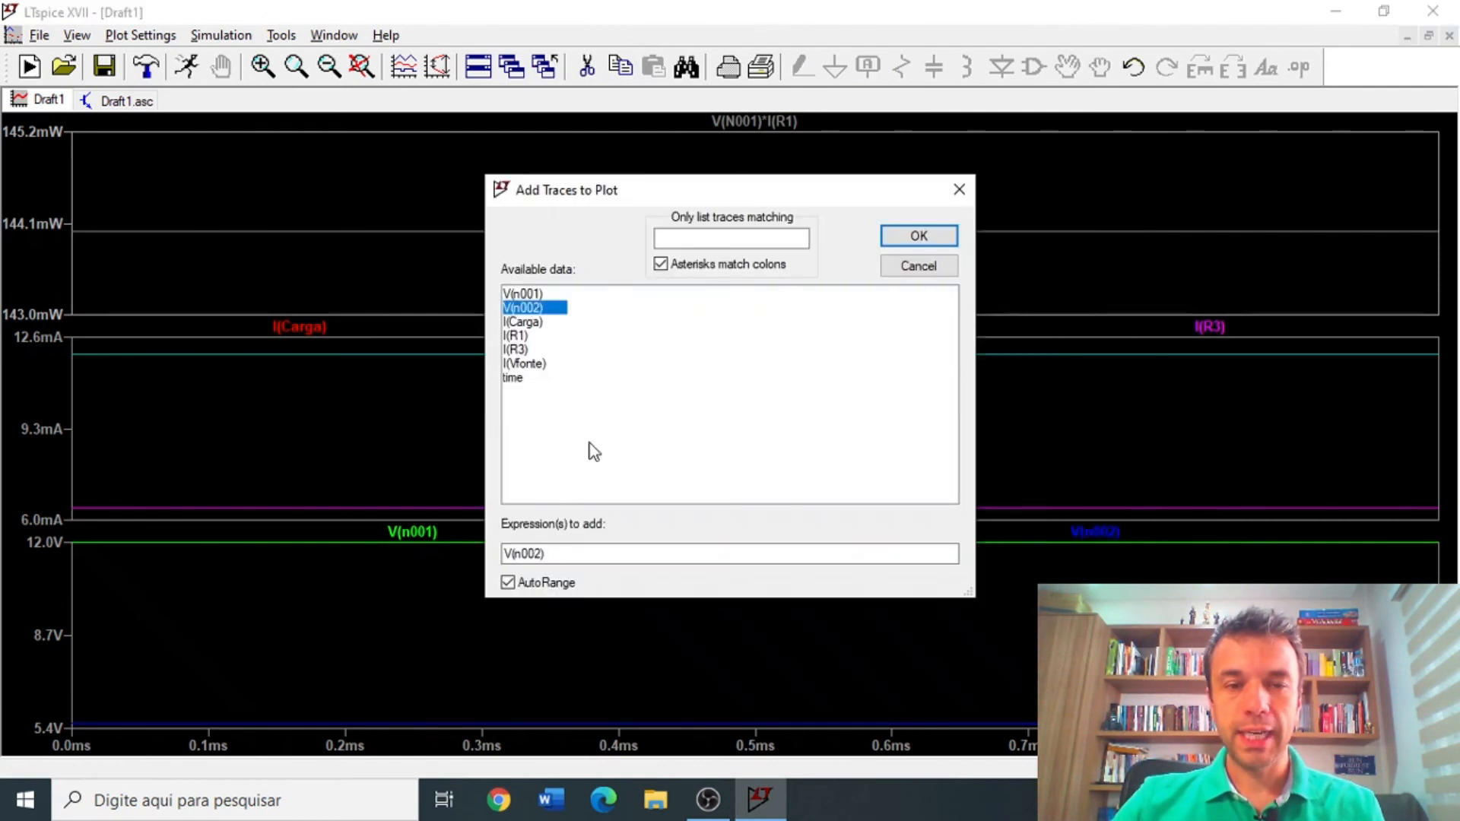
{"action": "left_click", "coordinate": [532, 321]}
{"action": "left_click", "coordinate": [546, 554]}
{"action": "key", "text": "BackSpace"}
{"action": "type", "text": "*"}
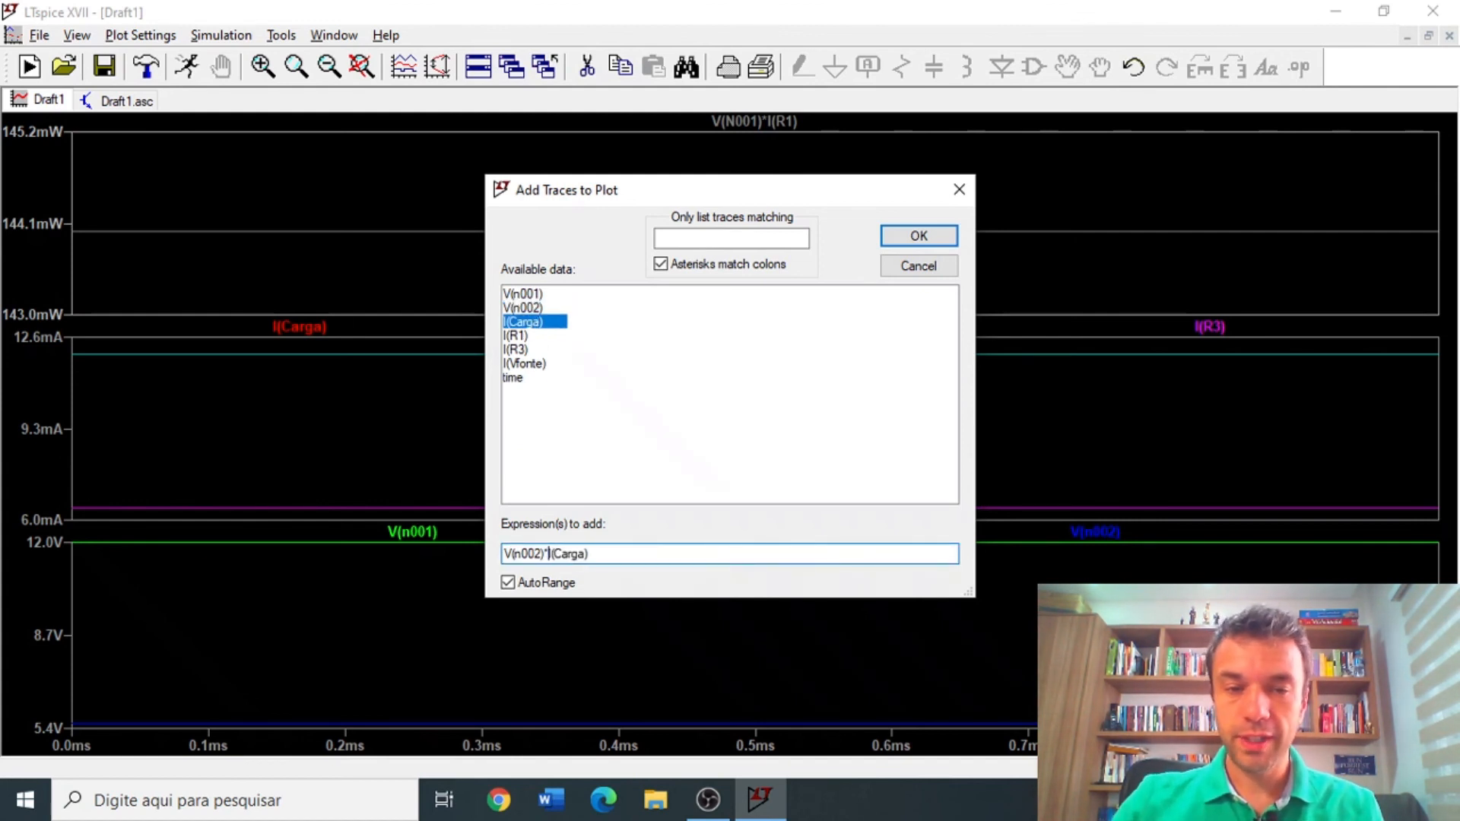
{"action": "left_click", "coordinate": [918, 235]}
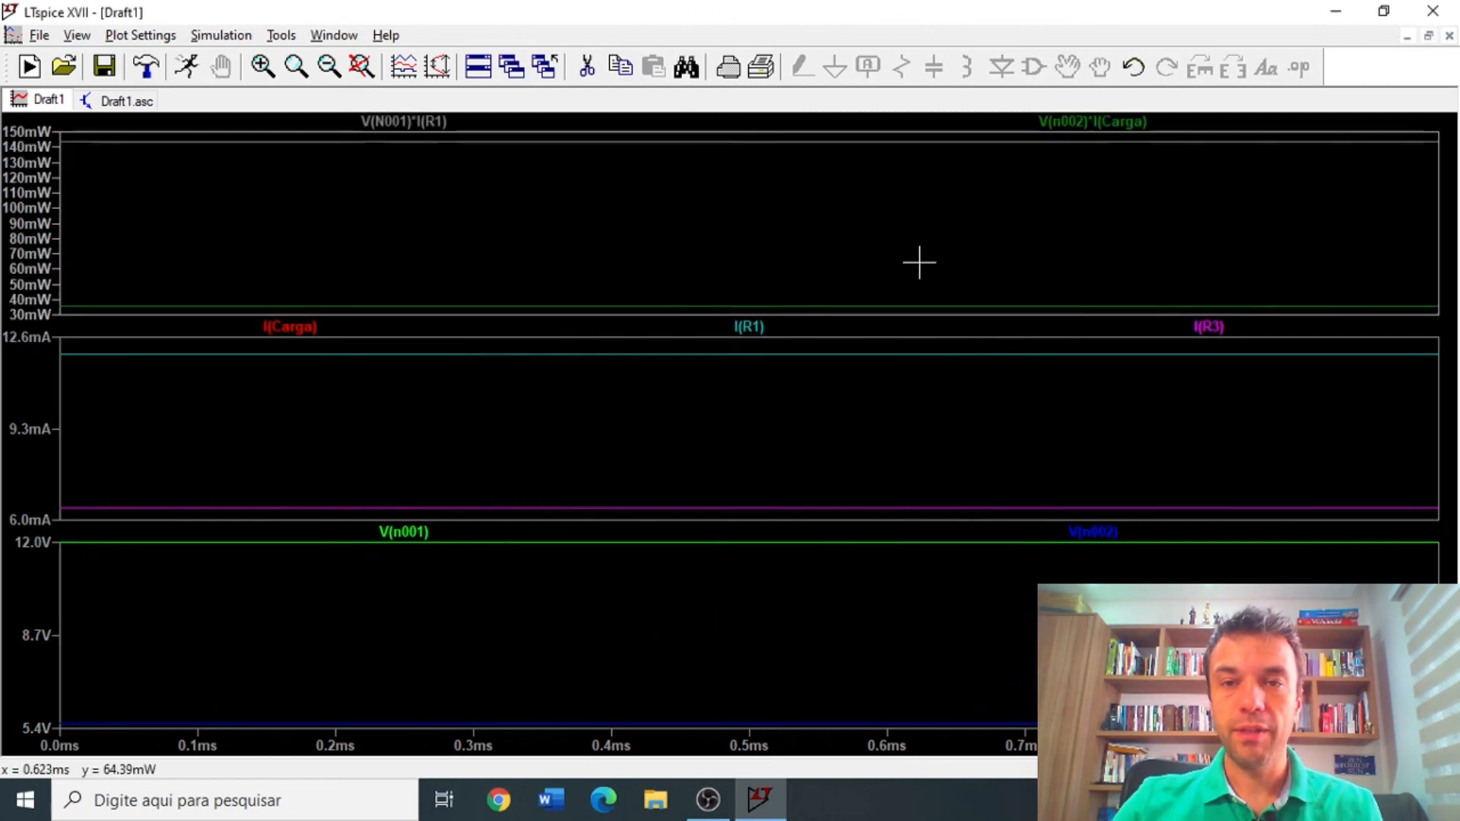
Measure the CARGA power with a cursor on its trace, close the readout and return to the schematic.
{"action": "left_click", "coordinate": [1096, 123]}
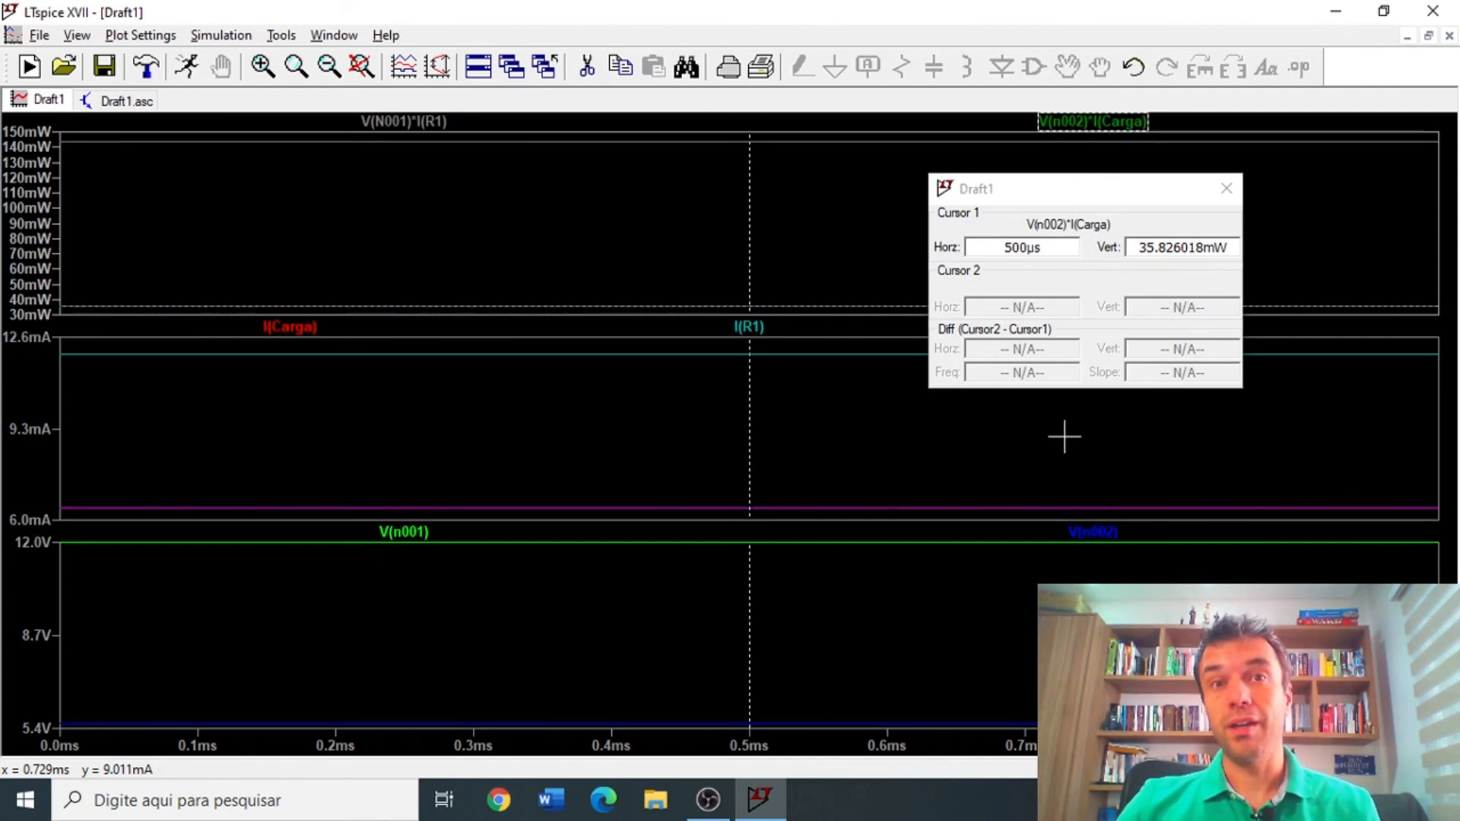
{"action": "left_click", "coordinate": [1225, 188]}
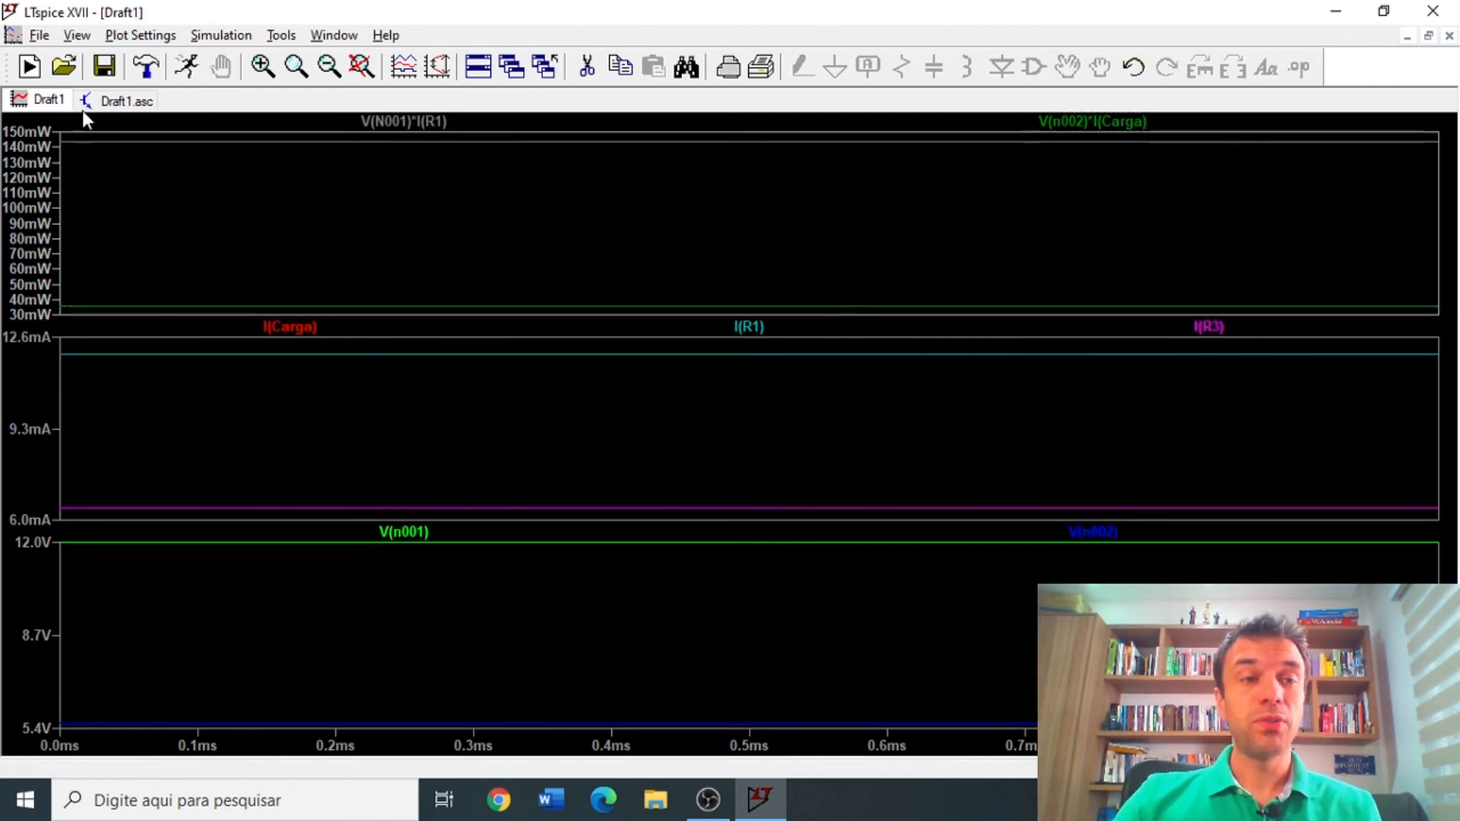
{"action": "left_click", "coordinate": [111, 101]}
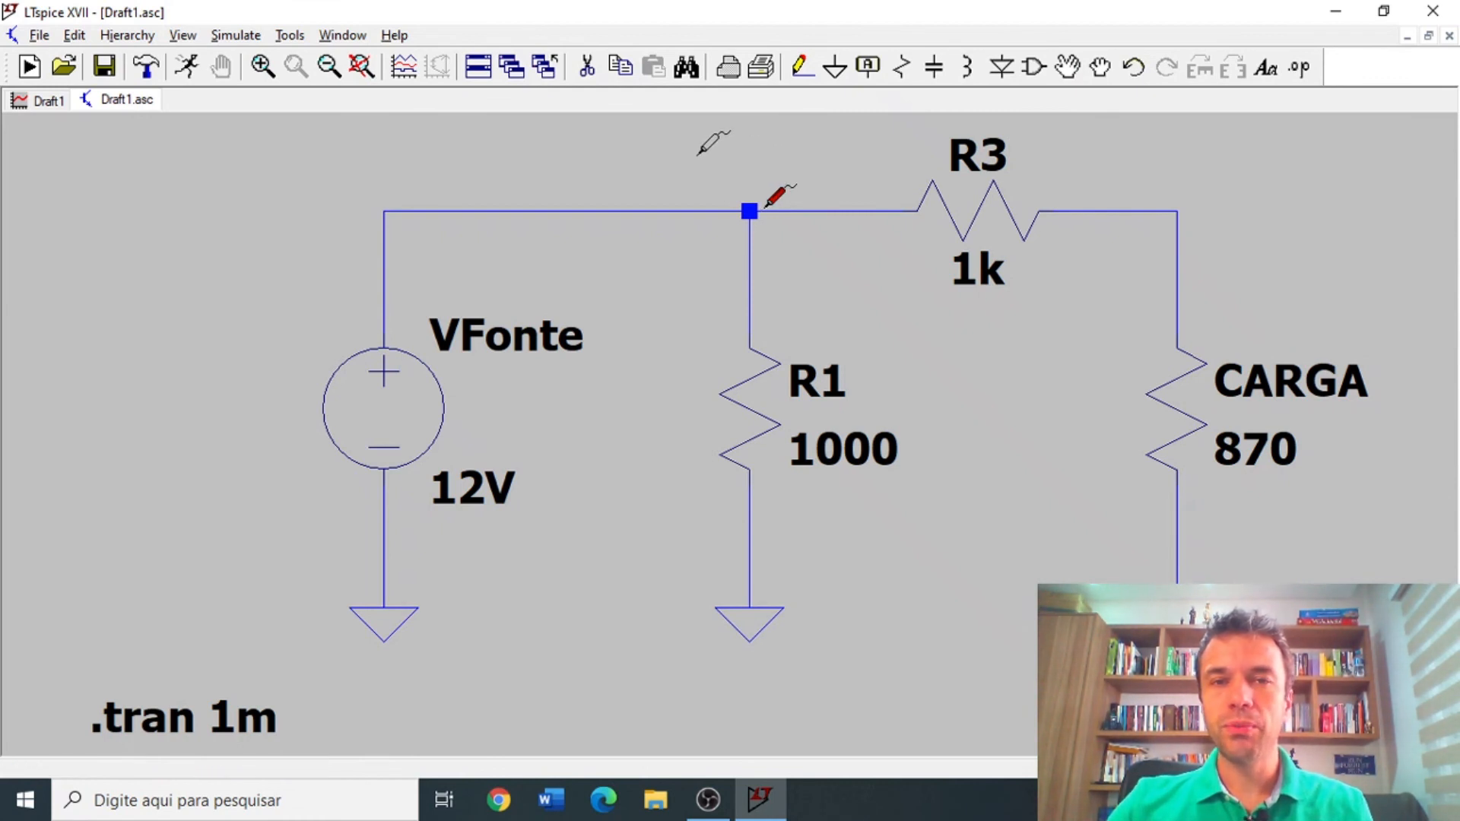
Plot the differential voltage across R3, V(N001,N002), by probing between its two nodes, and show the waveform view.
{"action": "left_click_drag", "start_coordinate": [1089, 145], "coordinate": [1182, 205]}
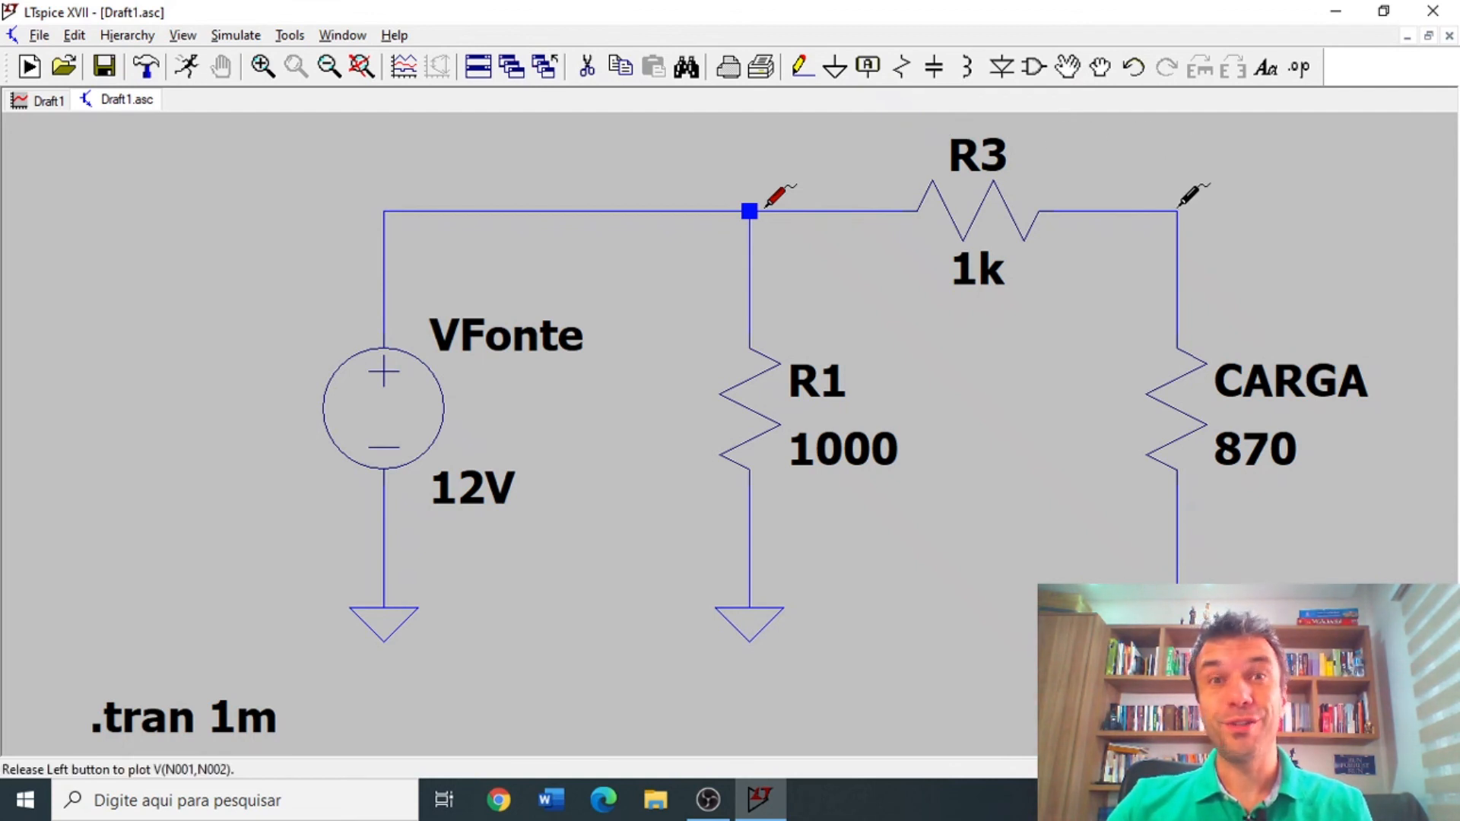
{"action": "left_click_drag", "start_coordinate": [1182, 205], "coordinate": [1175, 206]}
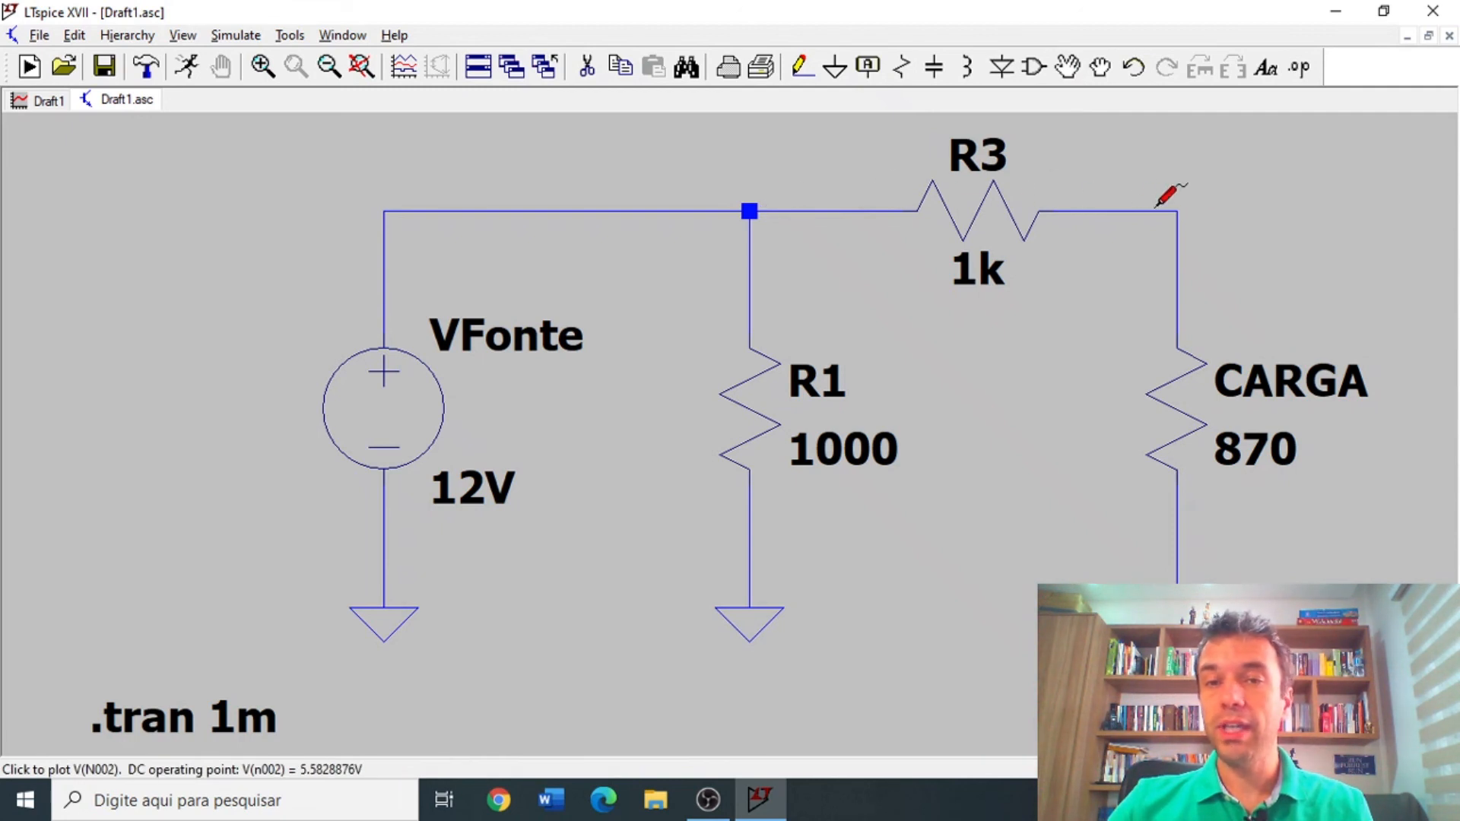
{"action": "left_click", "coordinate": [38, 100]}
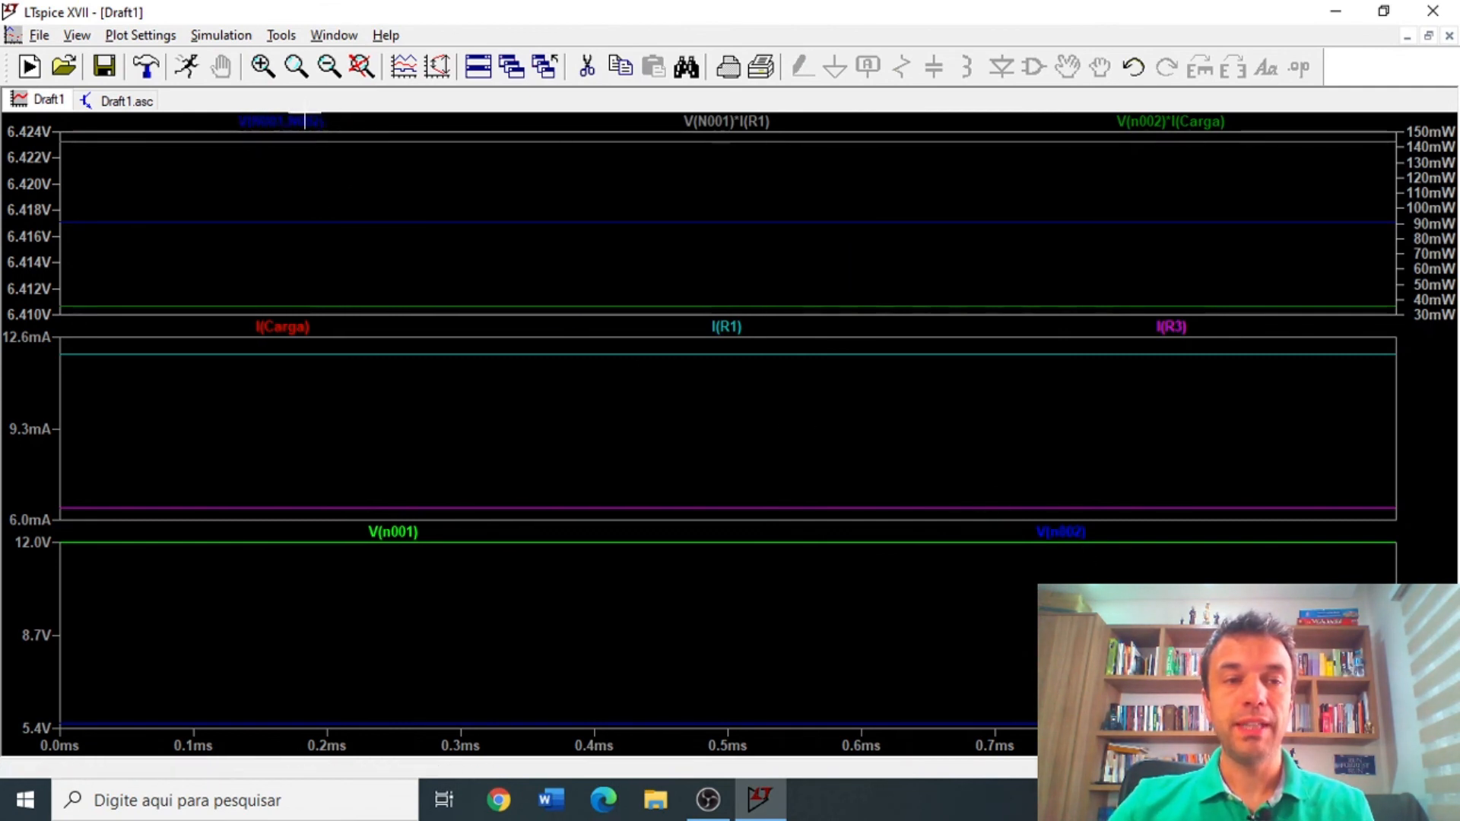
Measure the V(N001,N002) voltage with a cursor, close the readout and return to the schematic.
{"action": "left_click", "coordinate": [300, 123]}
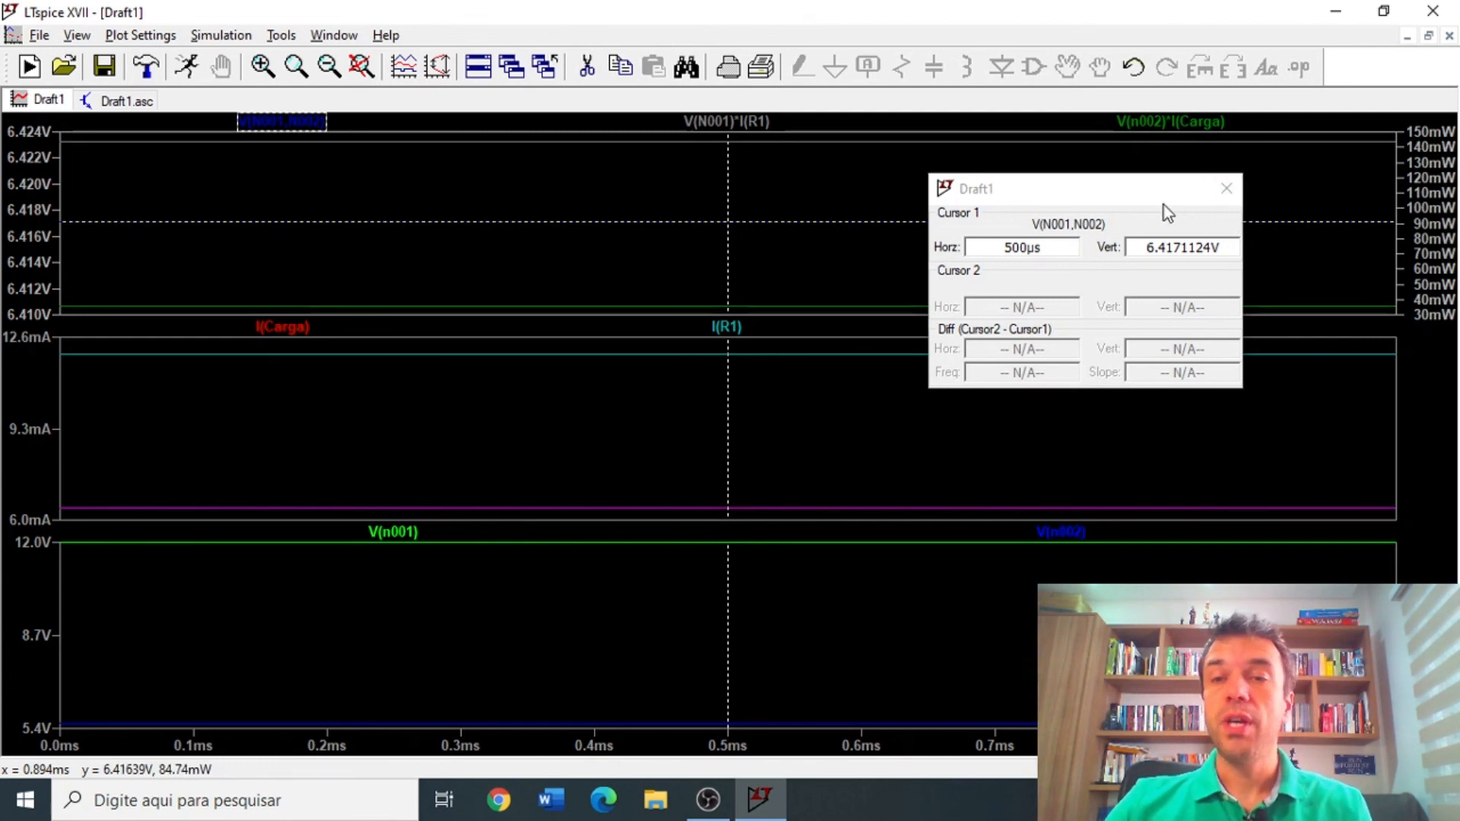
{"action": "left_click", "coordinate": [1225, 188]}
{"action": "left_click", "coordinate": [124, 103]}
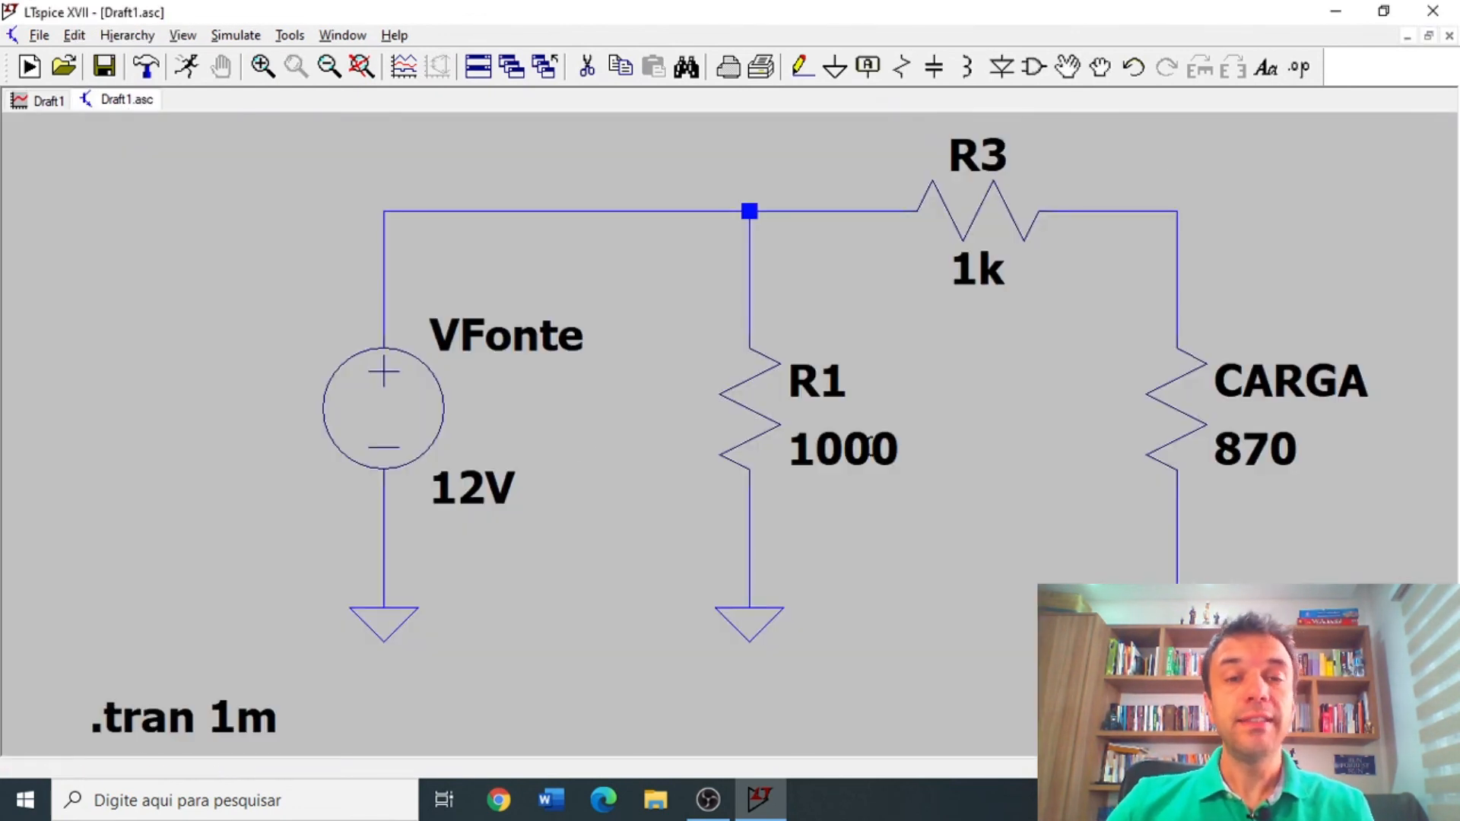